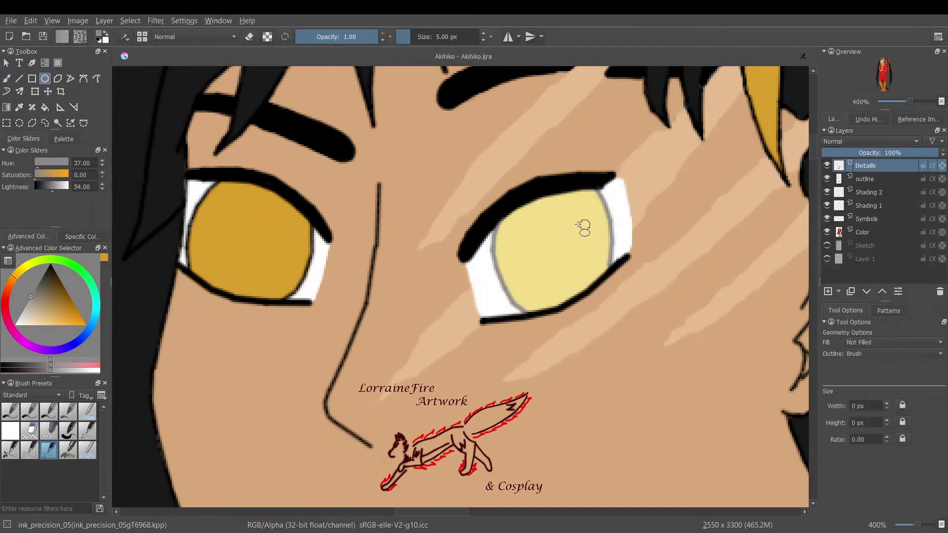
Step: Draw a grey oval pupil inside the pale yellow eye, fill it in and soften its edge with the Blender_Blur brush
drag(573, 211, 526, 278)
click(30, 20)
click(39, 33)
click(7, 79)
click(87, 431)
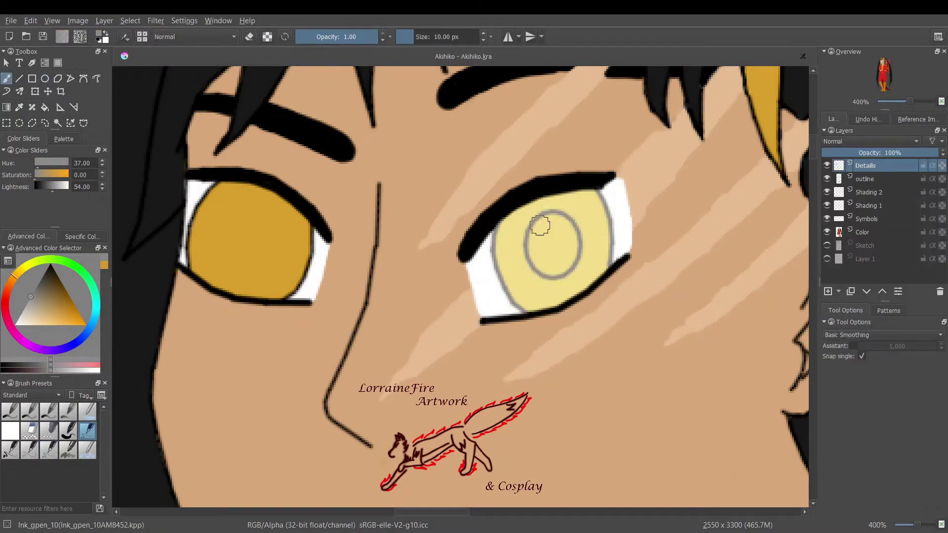
mouse_move(540, 225)
mouse_down()
mouse_move(556, 265)
mouse_move(555, 217)
mouse_move(555, 249)
mouse_up()
click(87, 411)
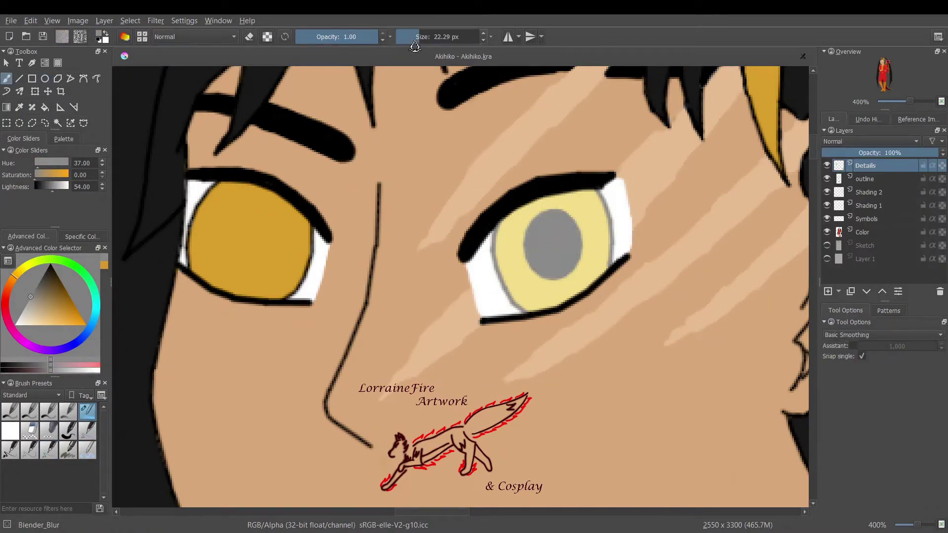
click(415, 36)
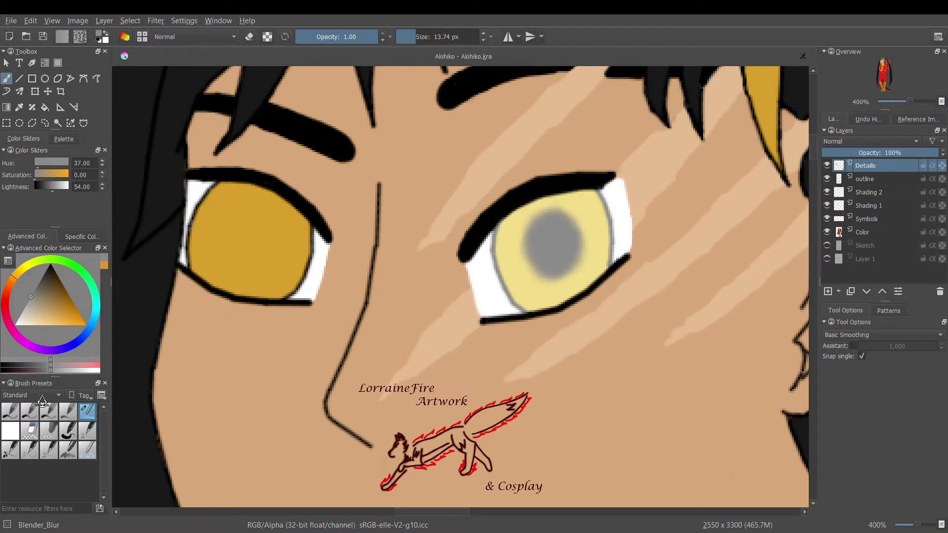
Step: Texture the orange iris with radial strokes in golden orange using the brush dry 10 preset
click(104, 265)
click(33, 395)
click(32, 212)
click(37, 414)
drag(256, 238, 278, 189)
drag(251, 234, 239, 178)
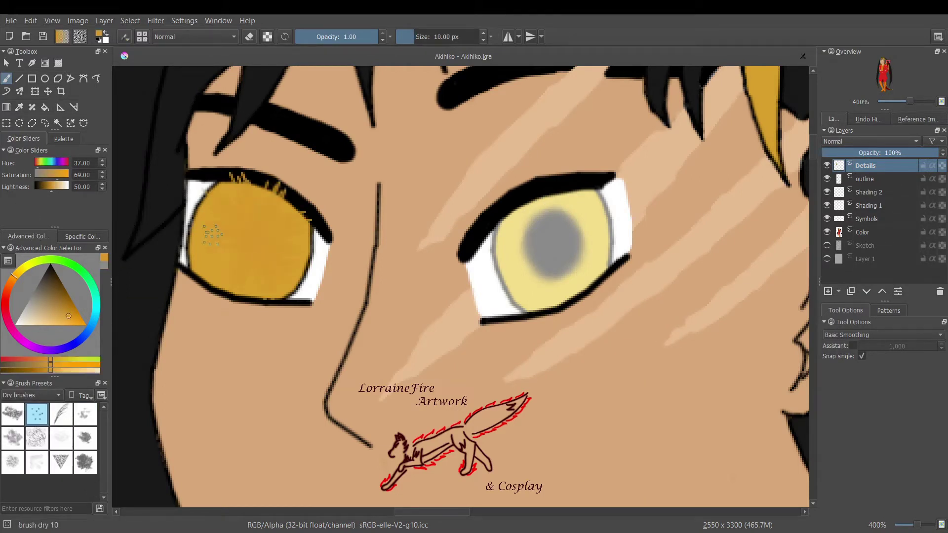
drag(242, 252, 203, 282)
Step: Add a solid black round pupil to the orange eye and erase the stray texture marks over its outline
click(33, 395)
click(31, 450)
click(48, 450)
click(44, 79)
click(50, 264)
drag(282, 209, 221, 274)
click(88, 431)
click(6, 78)
mouse_move(247, 228)
mouse_down()
mouse_move(233, 257)
mouse_move(270, 242)
mouse_move(252, 228)
mouse_up()
key(e)
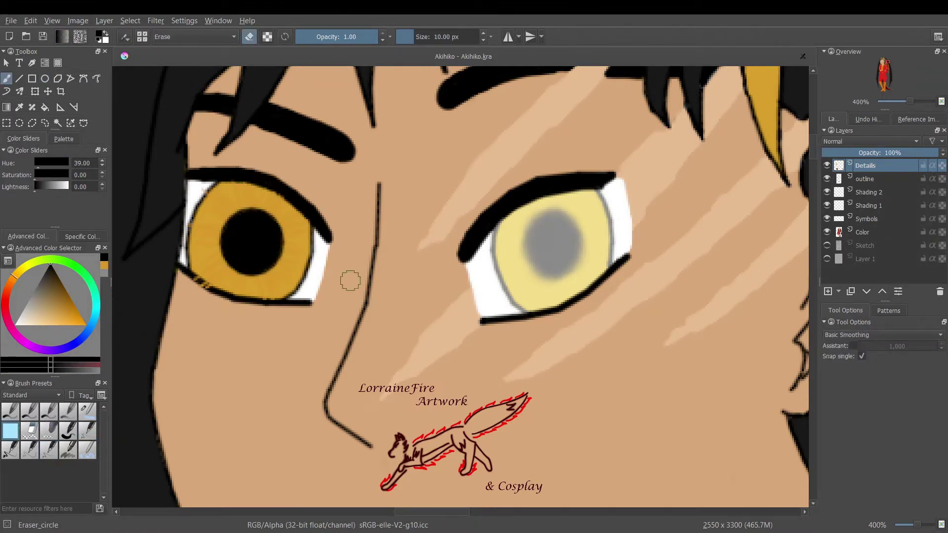
Step: Paint two white highlights on each eye with the 10 px ink pen and erase the overlap on the pale eye's outline
click(49, 450)
click(16, 325)
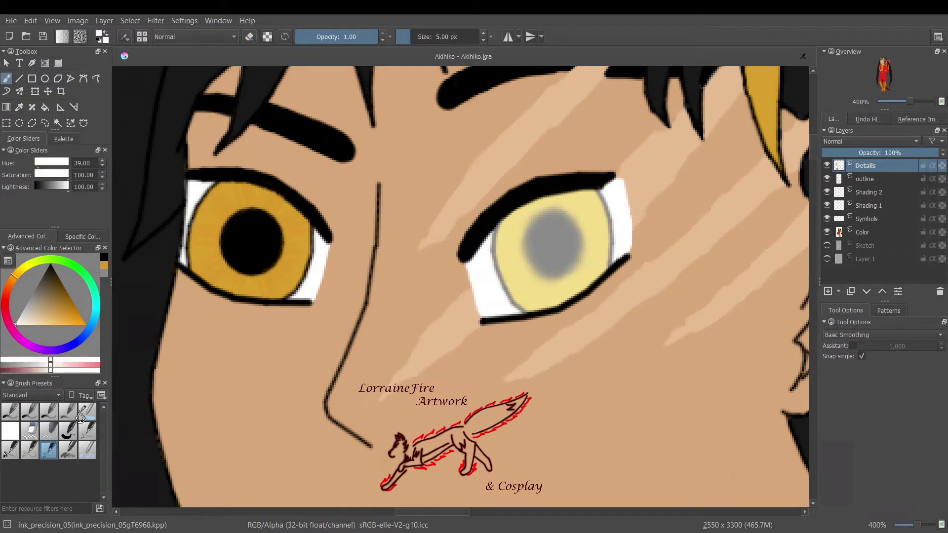
click(87, 431)
drag(215, 188, 235, 213)
drag(295, 272, 304, 282)
drag(487, 239, 505, 244)
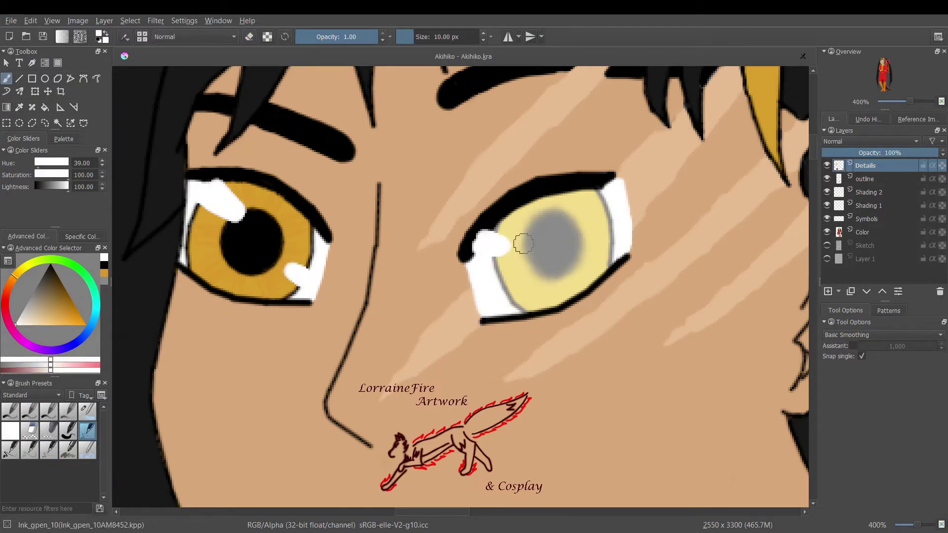
drag(604, 243, 613, 248)
key(e)
drag(479, 241, 469, 249)
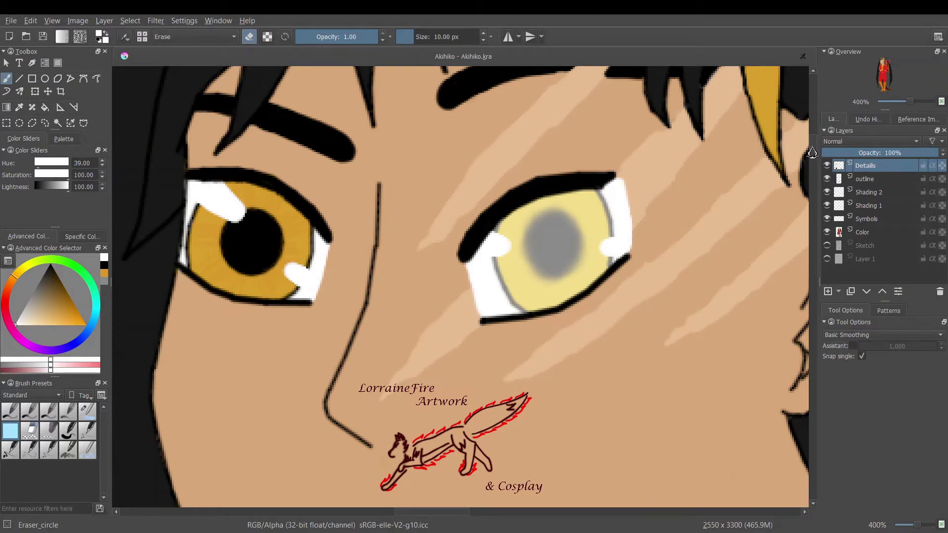
Step: Paint golden orange detail strokes higher up on the head with the 10 px ink pen and erase the excess
drag(813, 153, 813, 138)
click(104, 274)
mouse_move(233, 198)
mouse_down()
mouse_move(216, 254)
mouse_move(238, 290)
mouse_up()
click(87, 431)
drag(288, 220, 289, 281)
mouse_move(374, 191)
mouse_down()
mouse_move(368, 241)
mouse_move(380, 208)
mouse_up()
drag(445, 166, 447, 202)
key(e)
mouse_move(200, 284)
mouse_down()
mouse_move(237, 182)
mouse_move(201, 303)
mouse_move(239, 281)
mouse_move(239, 237)
mouse_move(261, 303)
mouse_move(294, 282)
mouse_move(360, 289)
mouse_move(381, 221)
mouse_move(437, 222)
mouse_move(455, 164)
mouse_up()
Step: Paint a short white highlight on the gold trim of the object behind the coat at the waist, using a 5 px ink pen
key(ctrl+minus)
key(ctrl+minus)
key(ctrl+minus)
key(ctrl+minus)
key(ctrl+plus)
key(ctrl+plus)
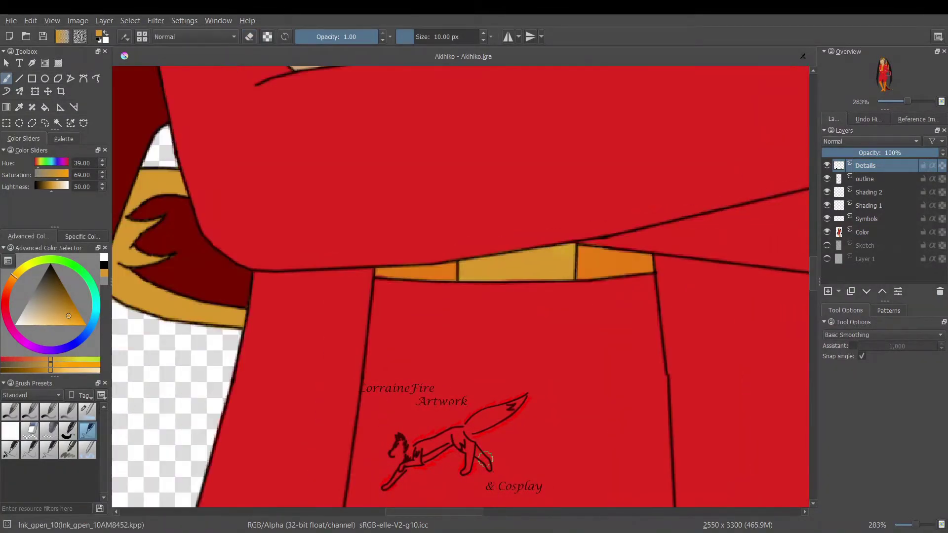
click(483, 42)
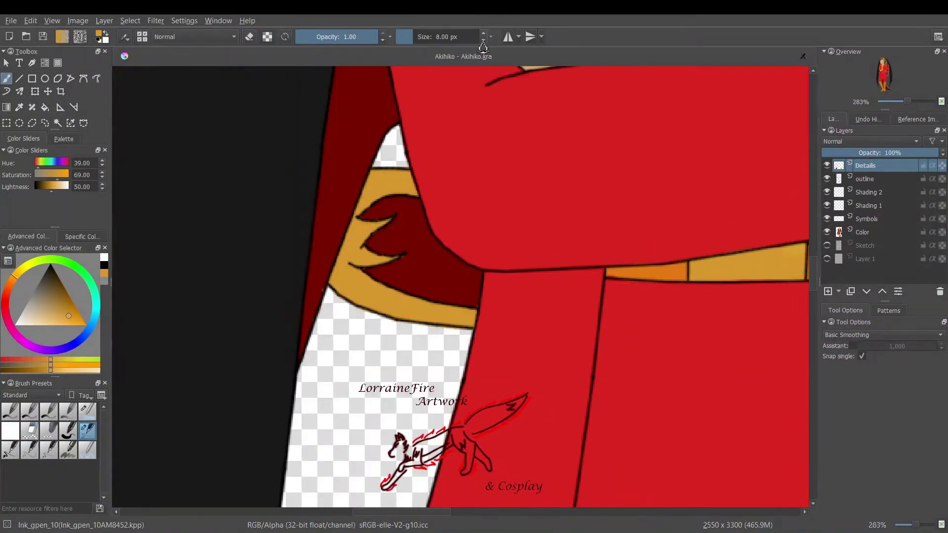
click(483, 40)
click(483, 40)
click(483, 40)
key(x)
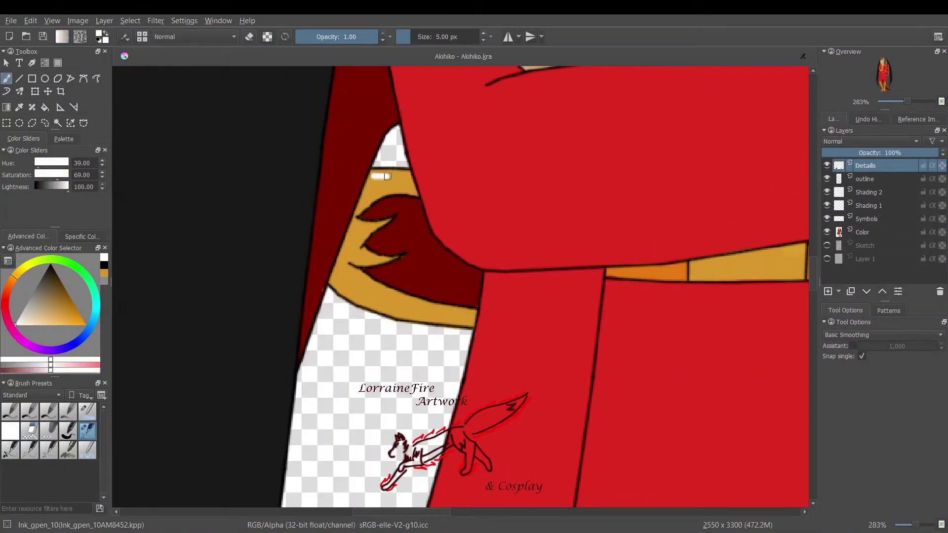
drag(388, 176, 407, 176)
mouse_move(374, 177)
mouse_down()
mouse_move(365, 180)
mouse_move(364, 163)
mouse_up()
click(10, 431)
Step: Shade the large outer wing in black on the Shading 1 layer with the Fill_circle brush at 127.25 px
scroll(447, 296, down, 5)
mouse_move(814, 241)
mouse_down()
mouse_move(825, 330)
mouse_move(813, 194)
mouse_move(814, 238)
mouse_up()
key(ctrl+minus)
key(ctrl+minus)
click(871, 205)
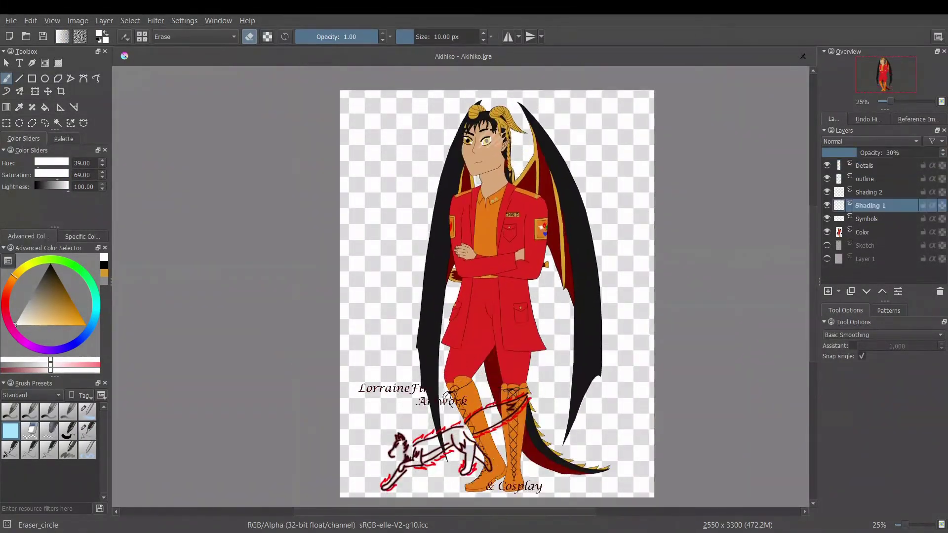
click(104, 265)
click(68, 431)
click(437, 37)
mouse_move(518, 101)
mouse_down()
mouse_move(547, 140)
mouse_move(598, 279)
mouse_up()
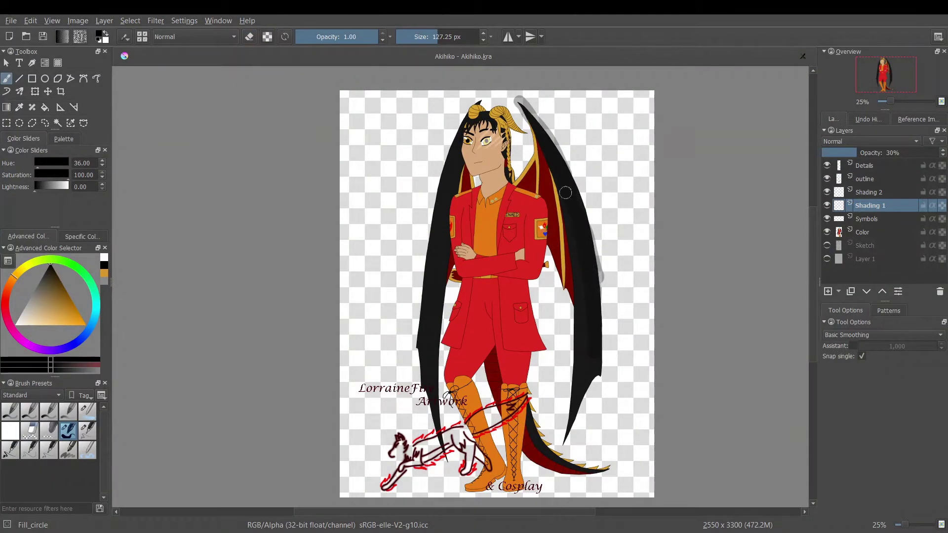
drag(593, 373, 566, 438)
drag(565, 438, 573, 220)
Step: Block in black shading on the face, neck, horn, near wing and upper jacket
mouse_move(502, 123)
mouse_down()
mouse_move(505, 143)
mouse_move(477, 175)
mouse_move(493, 143)
mouse_up()
drag(494, 118, 520, 133)
drag(466, 172, 452, 257)
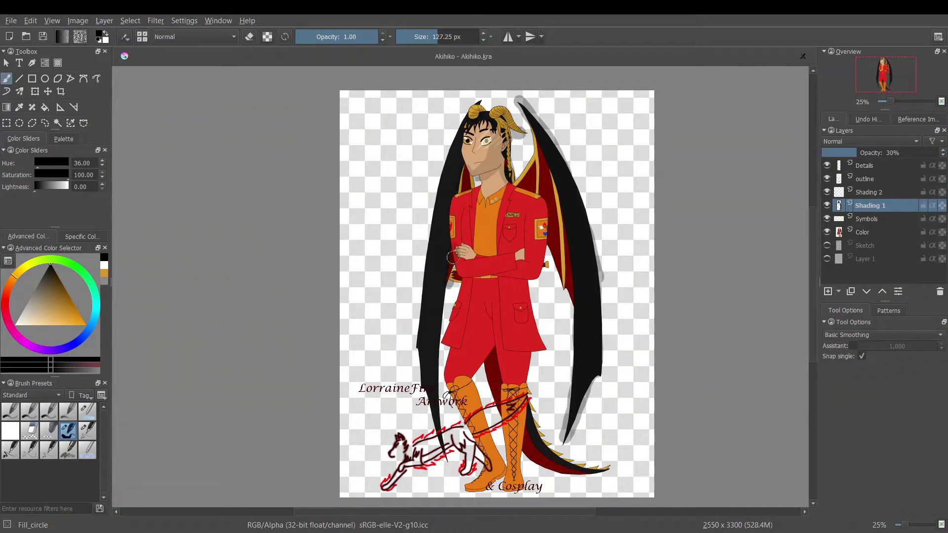
mouse_move(509, 188)
mouse_down()
mouse_move(543, 212)
mouse_move(479, 270)
mouse_move(509, 264)
mouse_up()
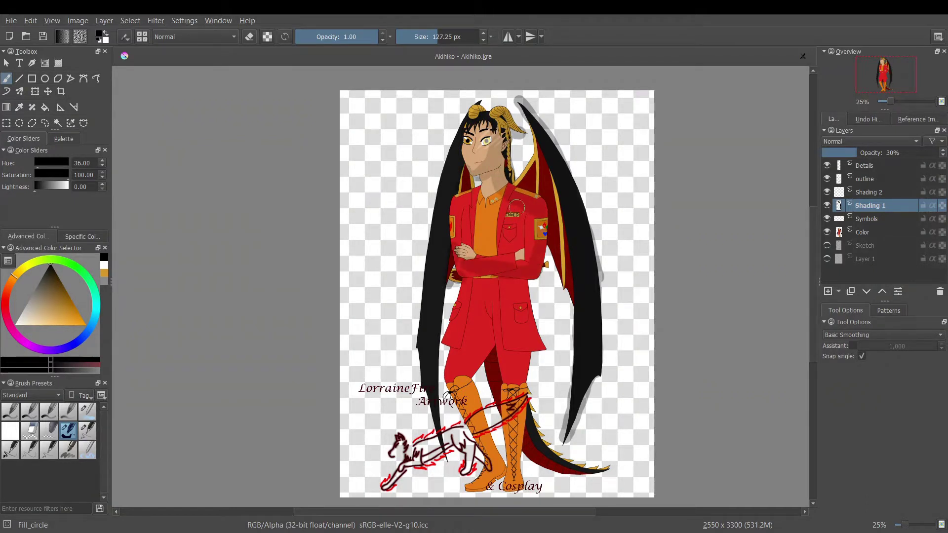
drag(514, 205, 516, 243)
Step: Block in black shading on the lower coat, crossed forearms, trousers, boots and tail
mouse_move(510, 283)
mouse_down()
mouse_move(538, 346)
mouse_move(517, 482)
mouse_up()
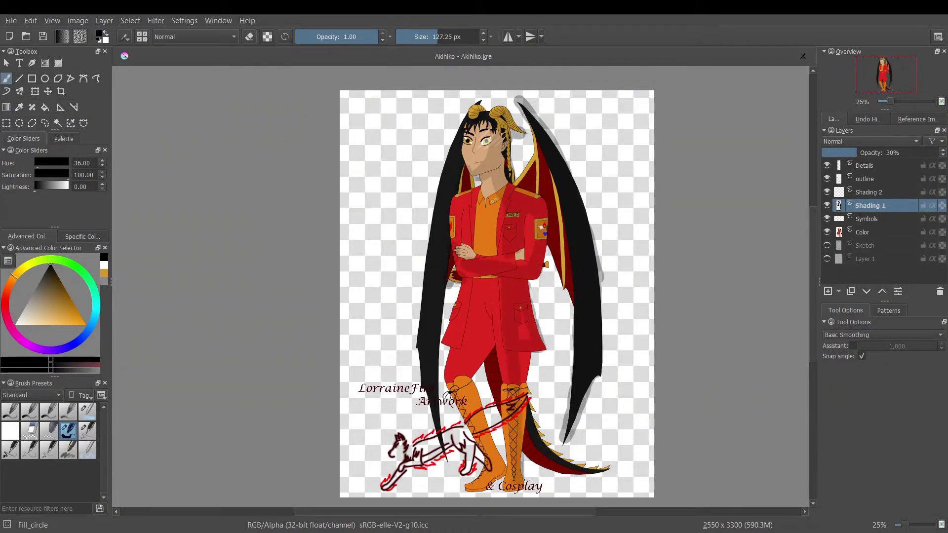
drag(526, 326, 524, 390)
drag(464, 271, 521, 257)
drag(488, 308, 489, 351)
mouse_move(489, 341)
mouse_down()
mouse_move(462, 385)
mouse_move(487, 441)
mouse_move(470, 494)
mouse_up()
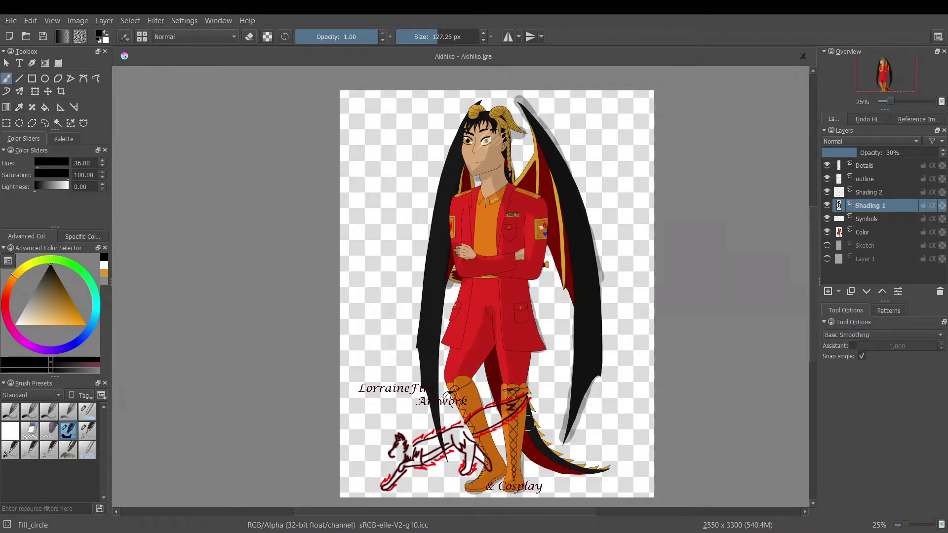
drag(538, 461, 597, 468)
Step: Erase the stray shading from the black wing's inner edge and the transparent gap beside the coat
key(ctrl+plus)
key(ctrl+plus)
key(ctrl+plus)
key(ctrl+plus)
key(ctrl+plus)
key(ctrl+plus)
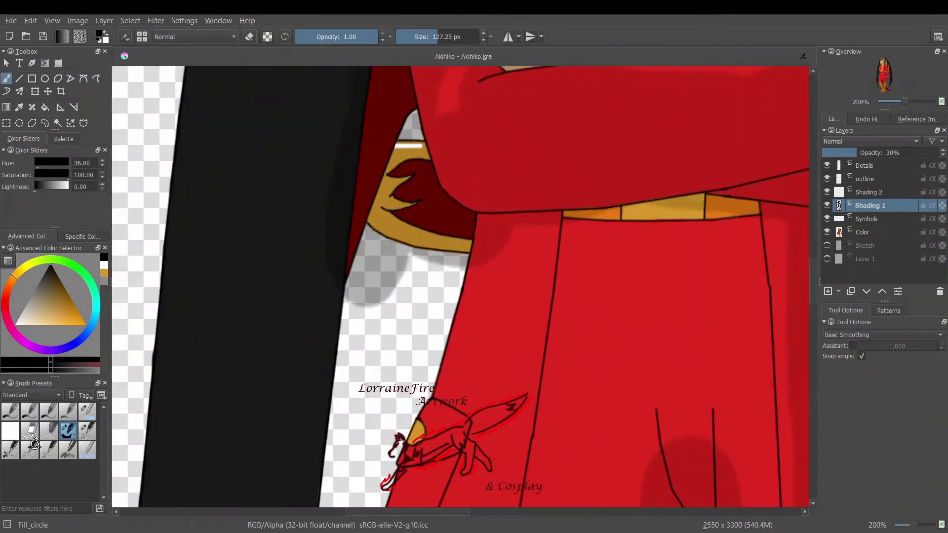
click(11, 431)
mouse_move(328, 222)
mouse_down()
mouse_move(361, 287)
mouse_move(430, 247)
mouse_move(291, 360)
mouse_up()
click(10, 451)
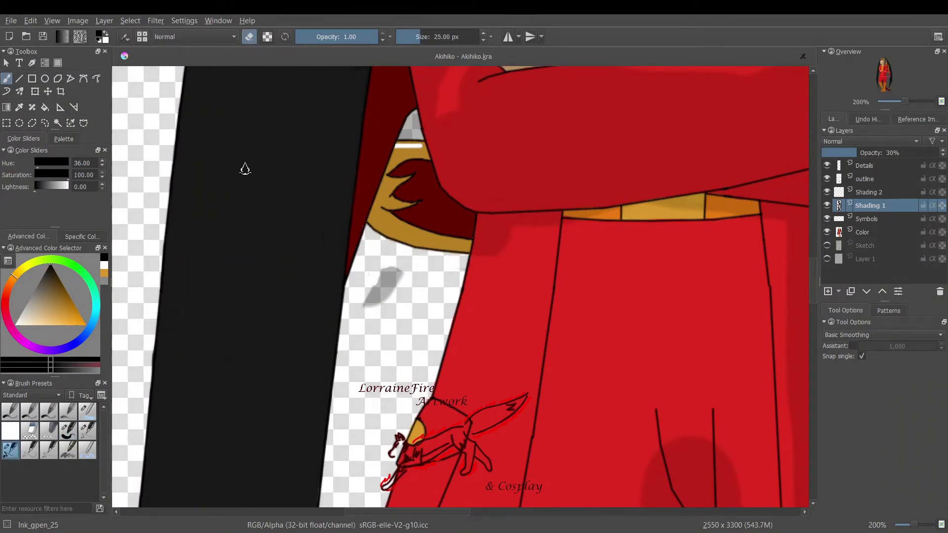
Step: Erase excess shading from the coat's waist, the belt and the gap by the gold trim with the 25 px ink pen in eraser mode
drag(488, 223, 708, 203)
drag(508, 241, 499, 246)
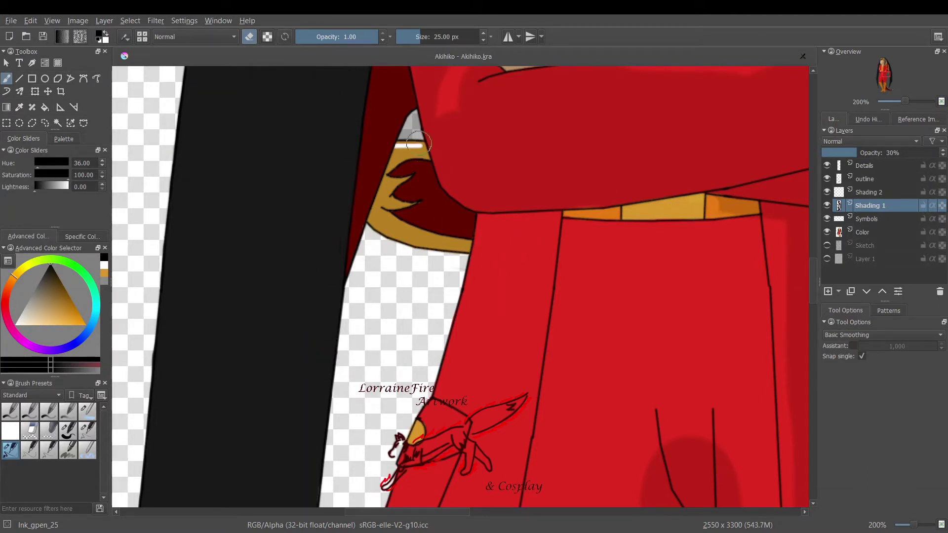
mouse_move(418, 143)
mouse_down()
mouse_move(401, 168)
mouse_move(415, 167)
mouse_move(432, 193)
mouse_up()
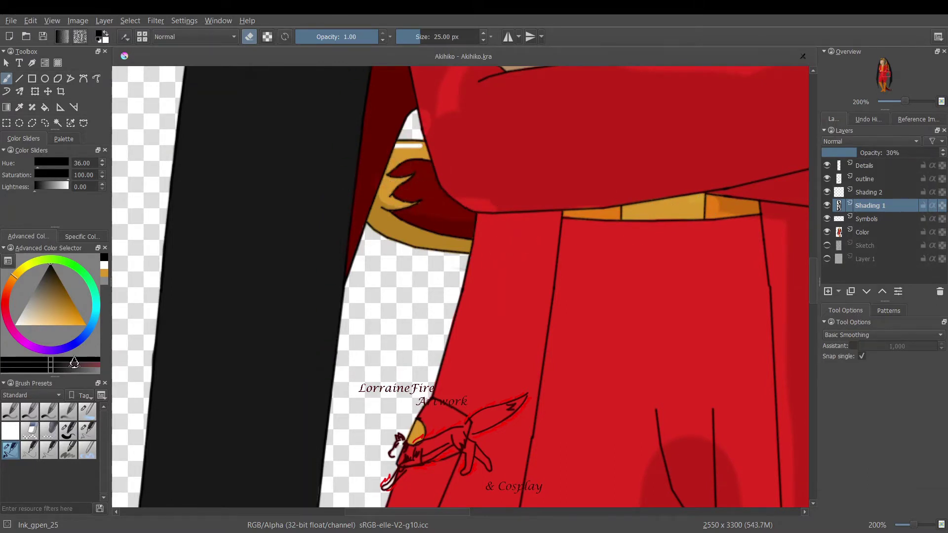
Step: Erase the shading from the hand and the upper part of the crossed forearms, leaving shadow along the lower edge
click(88, 431)
scroll(604, 206, up, 5)
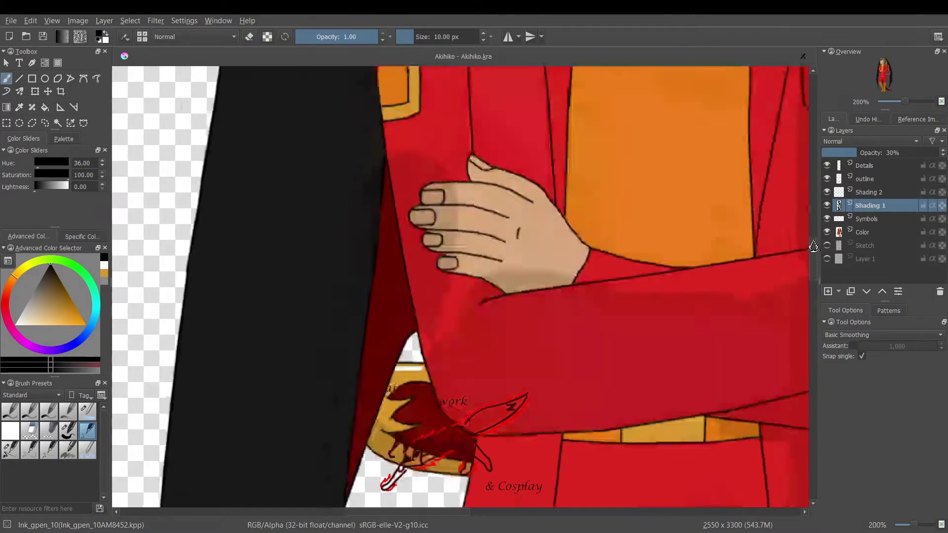
key(slash)
mouse_move(401, 133)
mouse_down()
mouse_move(432, 303)
mouse_move(436, 160)
mouse_move(448, 294)
mouse_move(436, 331)
mouse_move(446, 359)
mouse_move(681, 300)
mouse_move(503, 307)
mouse_move(590, 316)
mouse_move(504, 319)
mouse_up()
drag(365, 512, 417, 512)
mouse_move(675, 235)
mouse_down()
mouse_move(219, 346)
mouse_move(364, 322)
mouse_move(668, 197)
mouse_move(313, 322)
mouse_up()
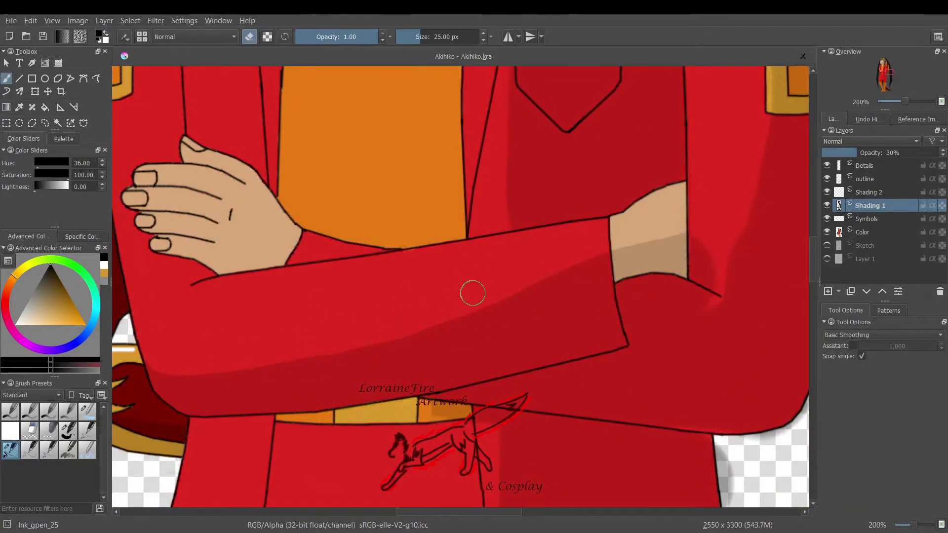
drag(704, 227, 711, 277)
Step: Carve a lit area out of the shaded upper sleeve beside the pocket and clean up the shading spilled outside the coat
key(ctrl+minus)
key(ctrl+minus)
drag(813, 260, 814, 250)
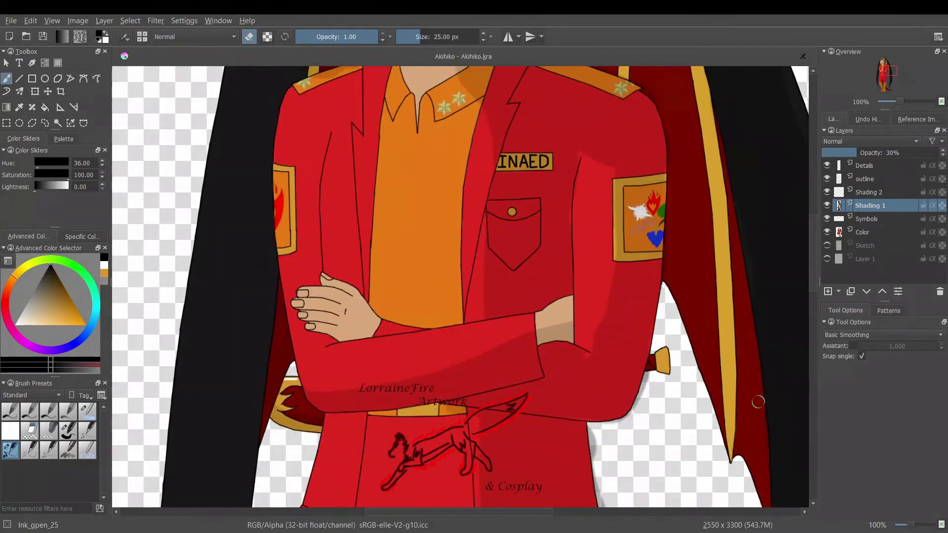
mouse_move(599, 127)
mouse_down()
mouse_move(623, 215)
mouse_move(594, 349)
mouse_move(612, 193)
mouse_move(585, 163)
mouse_move(609, 176)
mouse_up()
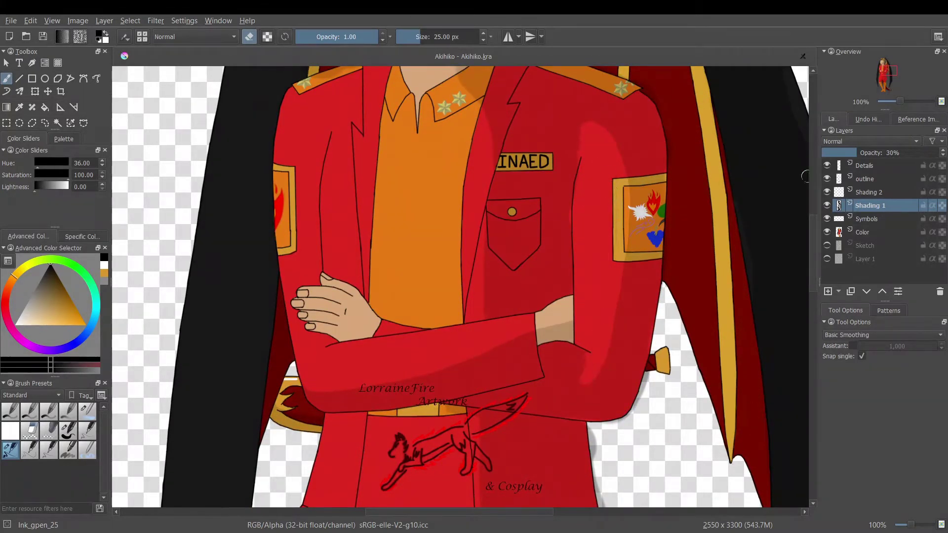
mouse_move(592, 429)
mouse_down()
mouse_move(594, 455)
mouse_move(649, 377)
mouse_up()
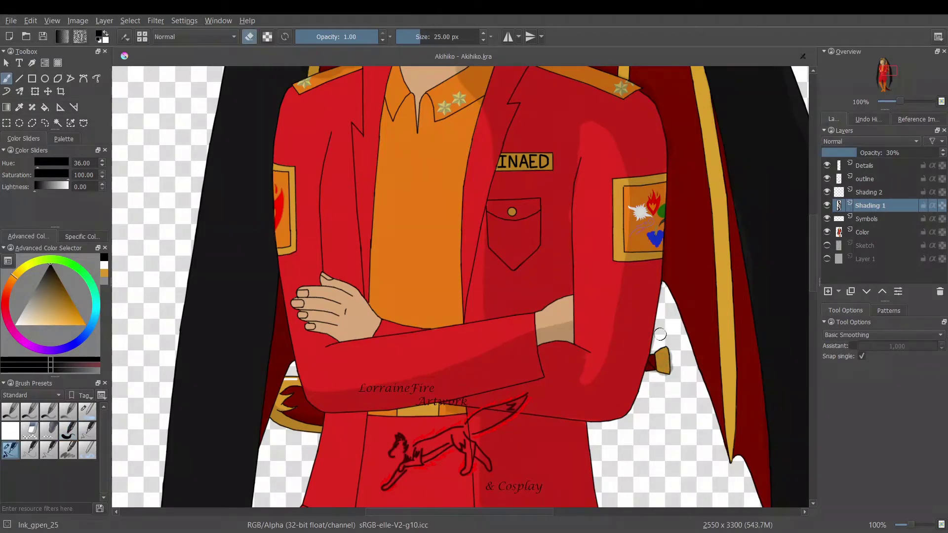
key(/)
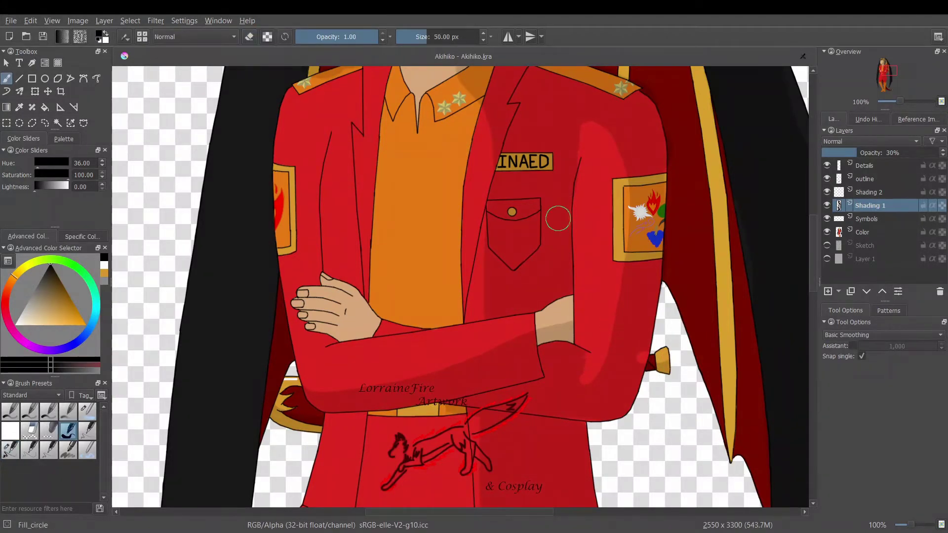
drag(572, 152, 577, 137)
key(/)
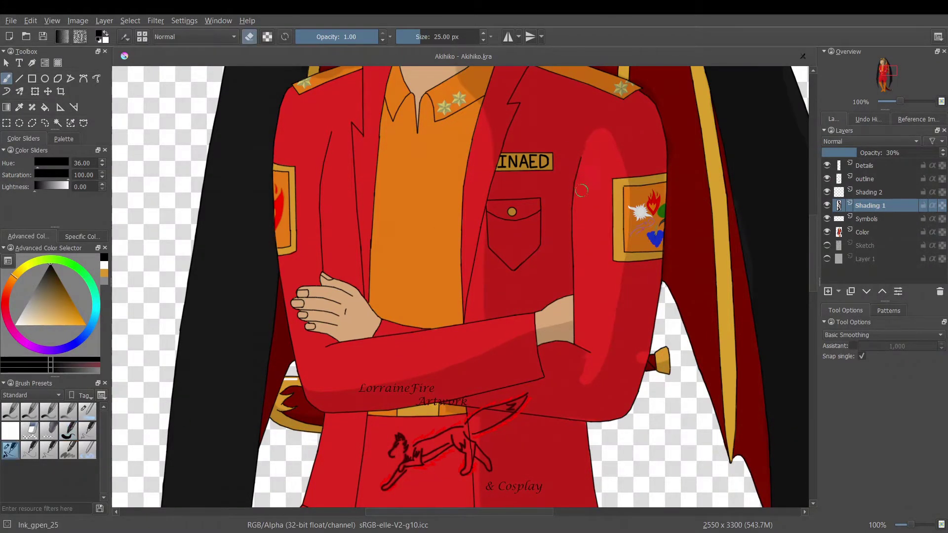
Step: Shade the red wing membrane alongside the sleeve and behind the shoulder with the Fill_circle brush at 50 px
click(75, 437)
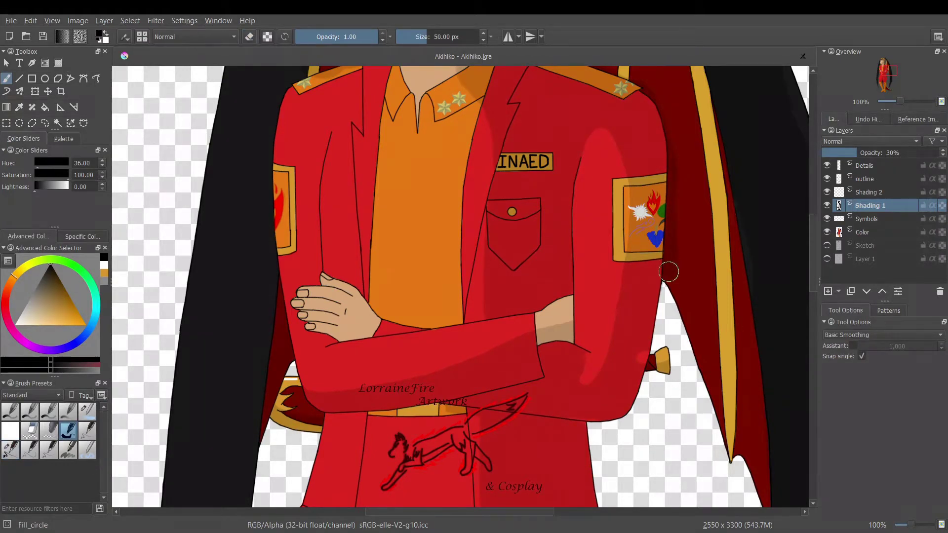
drag(669, 271, 669, 284)
drag(652, 112, 669, 304)
drag(815, 235, 816, 215)
drag(524, 138, 658, 224)
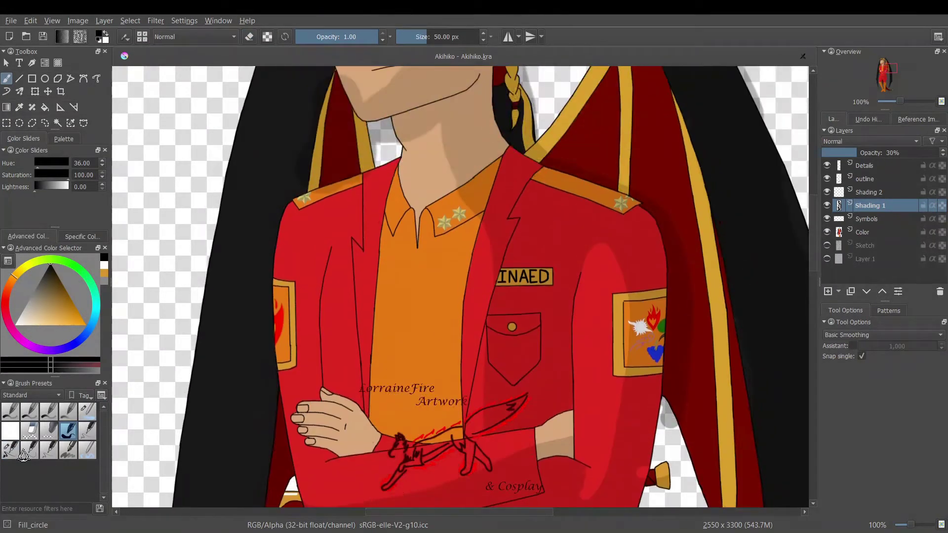
Step: Carve lit areas out of the shading on the neck, lapel and chest pocket with the 25 px ink pen in eraser mode
key(/)
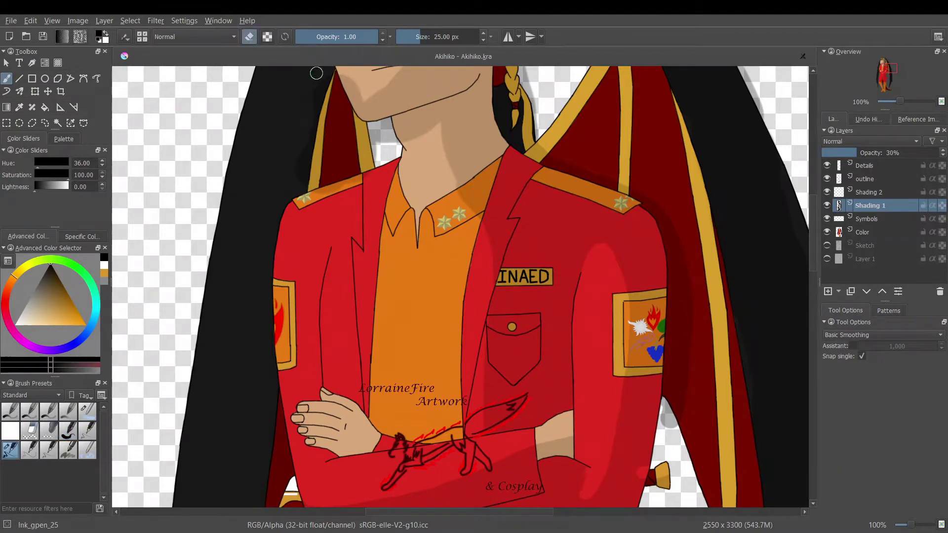
mouse_move(300, 198)
mouse_down()
mouse_move(347, 185)
mouse_move(383, 125)
mouse_move(429, 121)
mouse_move(486, 420)
mouse_move(497, 247)
mouse_move(437, 136)
mouse_move(359, 106)
mouse_move(390, 97)
mouse_up()
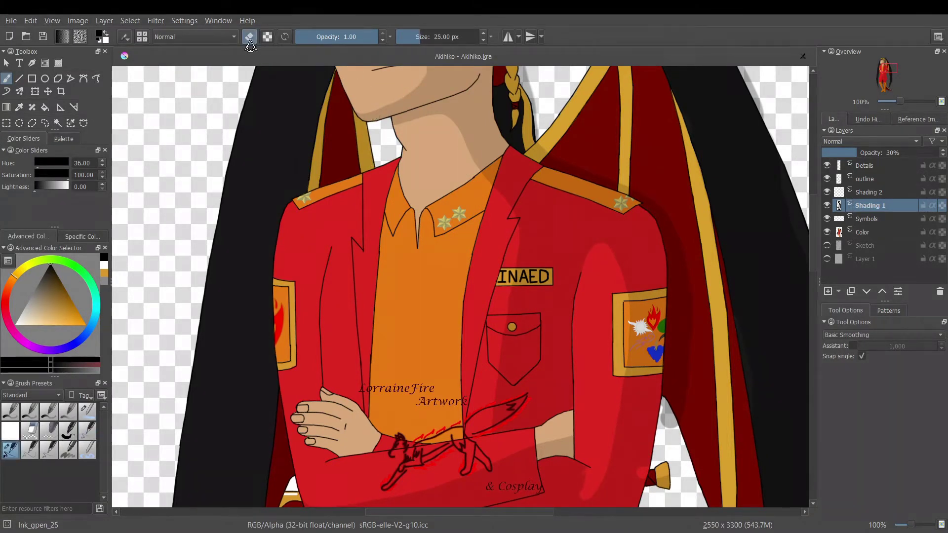
key(e)
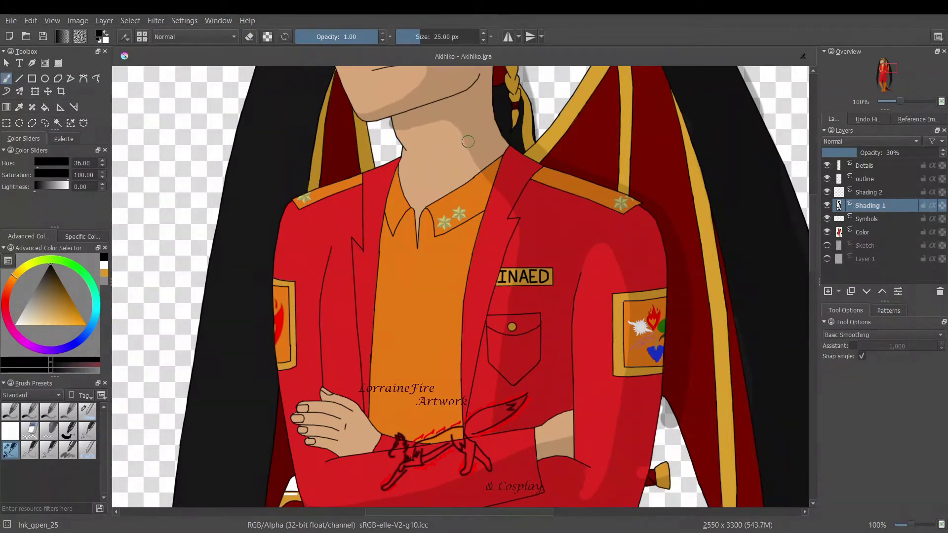
click(9, 430)
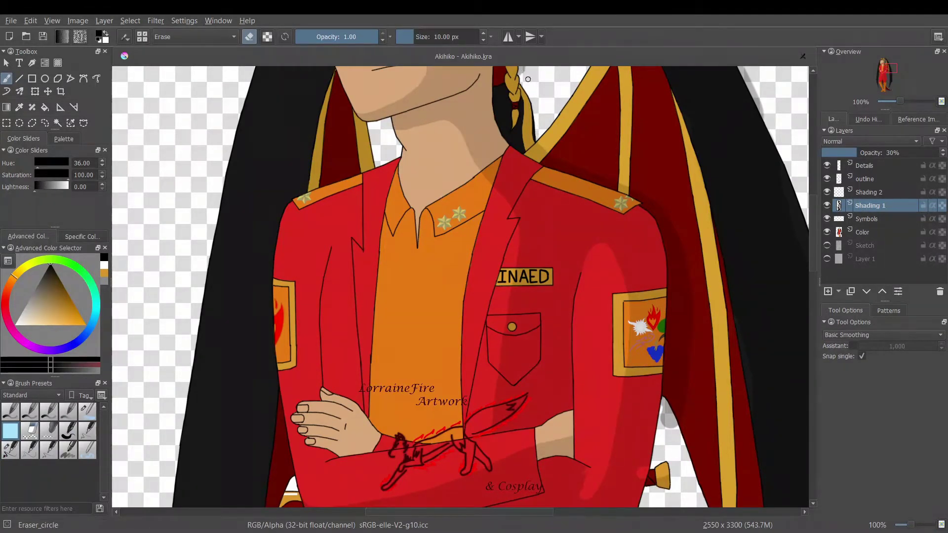
click(10, 446)
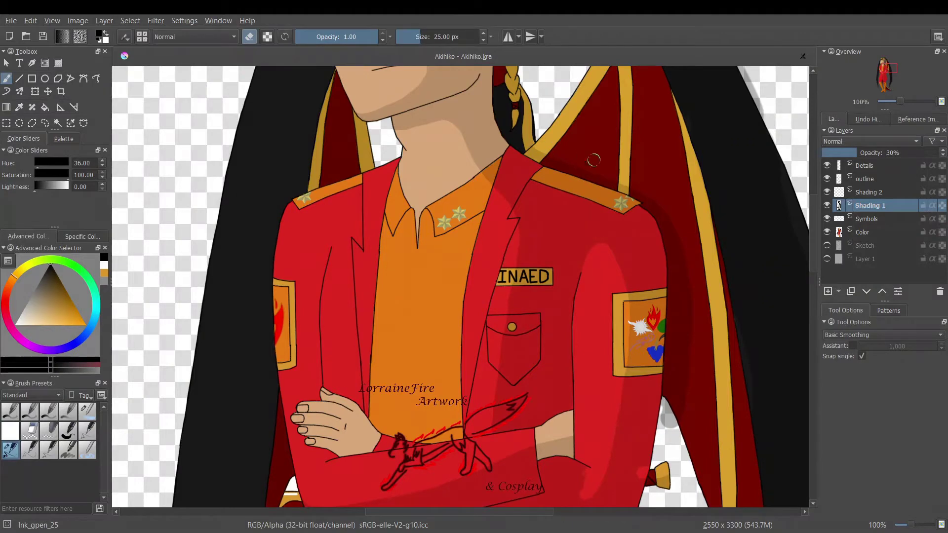
Step: Refine the shading on the wing beside the shoulder and sleeve with the ink pens and the 50 px Fill_circle brush
click(89, 431)
drag(445, 512, 504, 512)
click(9, 430)
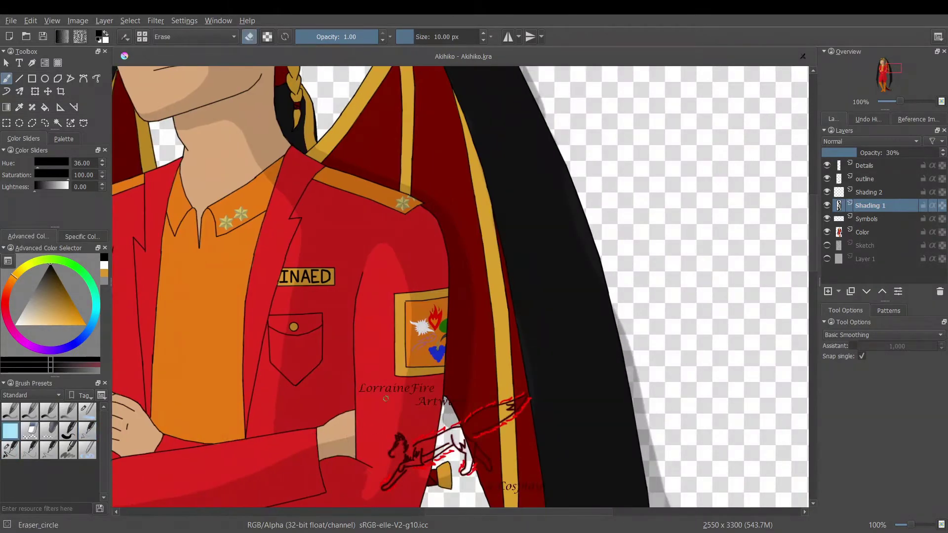
click(9, 450)
click(68, 433)
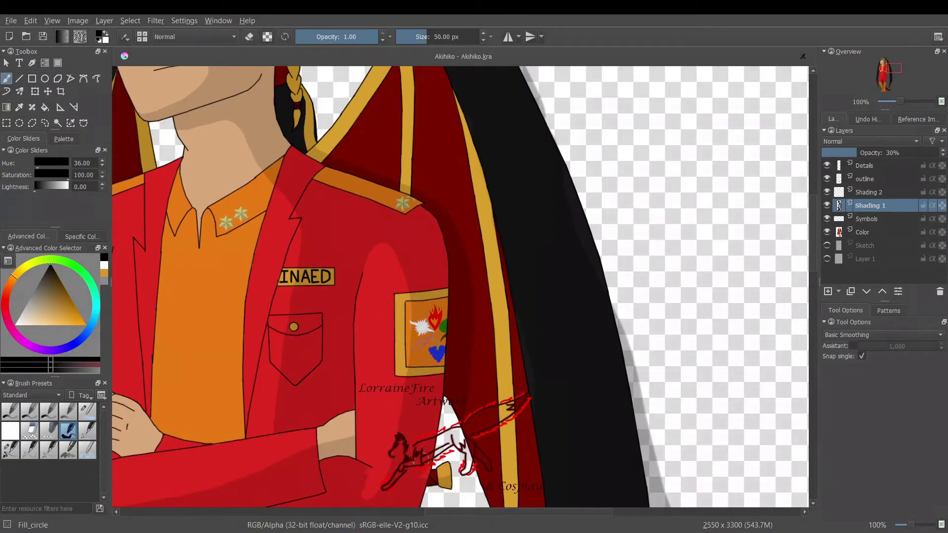
click(10, 431)
click(11, 450)
click(87, 431)
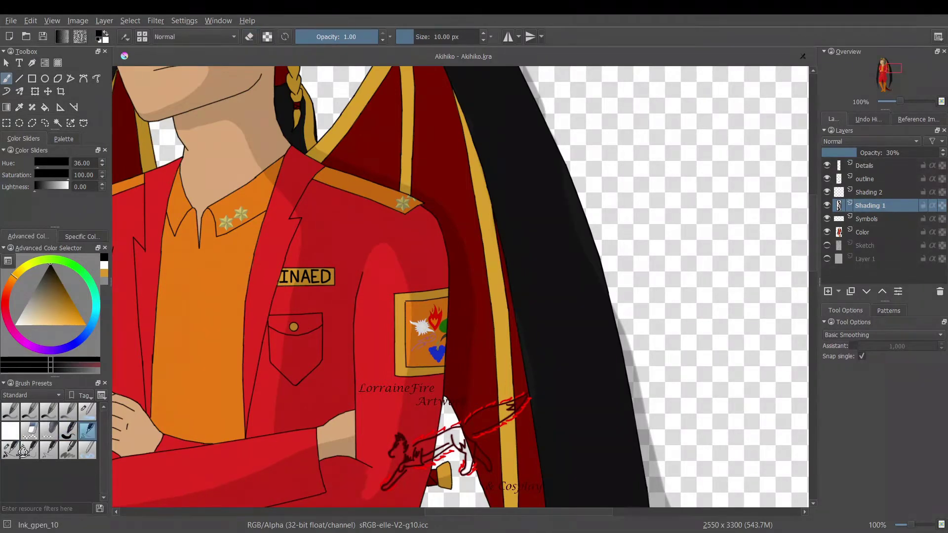
click(11, 449)
mouse_move(362, 472)
mouse_down()
mouse_move(337, 463)
mouse_move(358, 474)
mouse_move(330, 475)
mouse_up()
Step: Erase the shading spilled outside the horn, the braid and the upper edge of the wing with the 25 px ink pen
drag(427, 513, 485, 519)
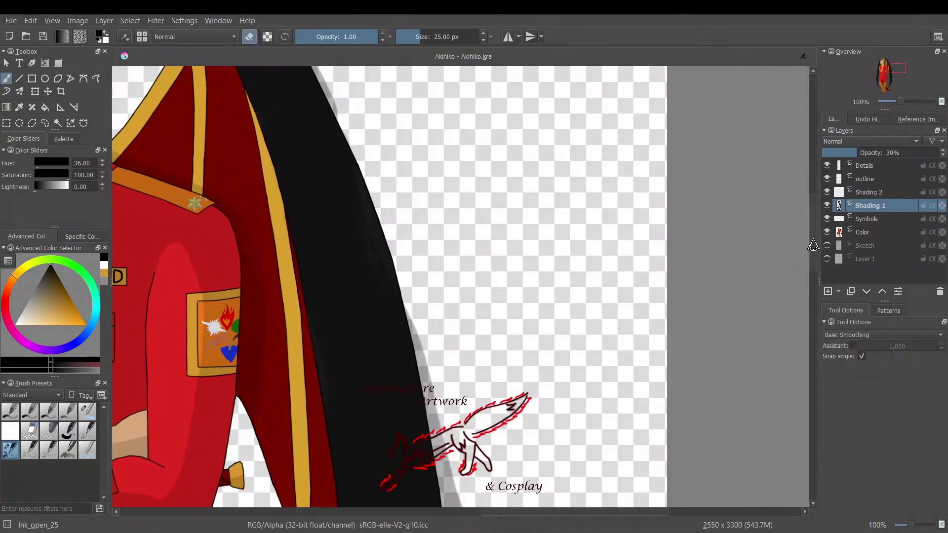
drag(813, 243, 813, 203)
drag(487, 513, 472, 514)
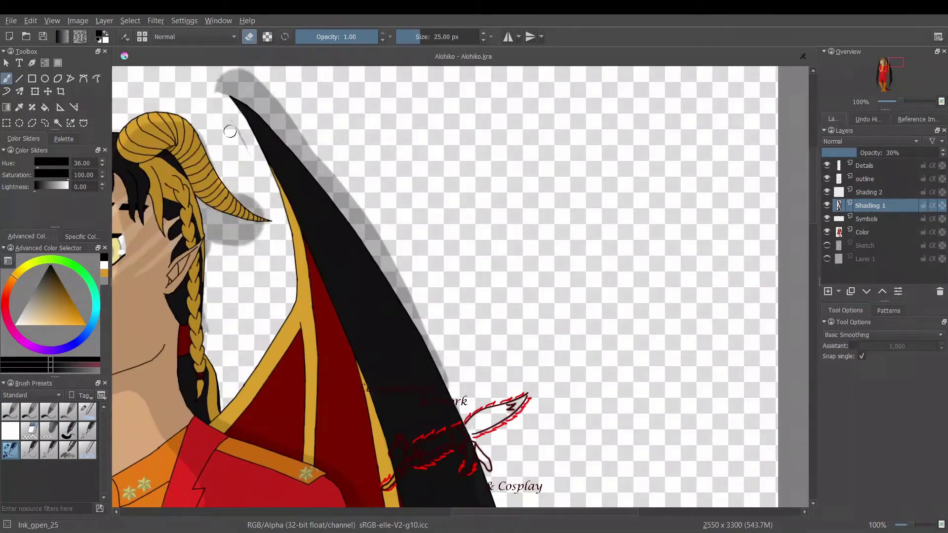
drag(207, 212, 259, 229)
drag(125, 149, 218, 171)
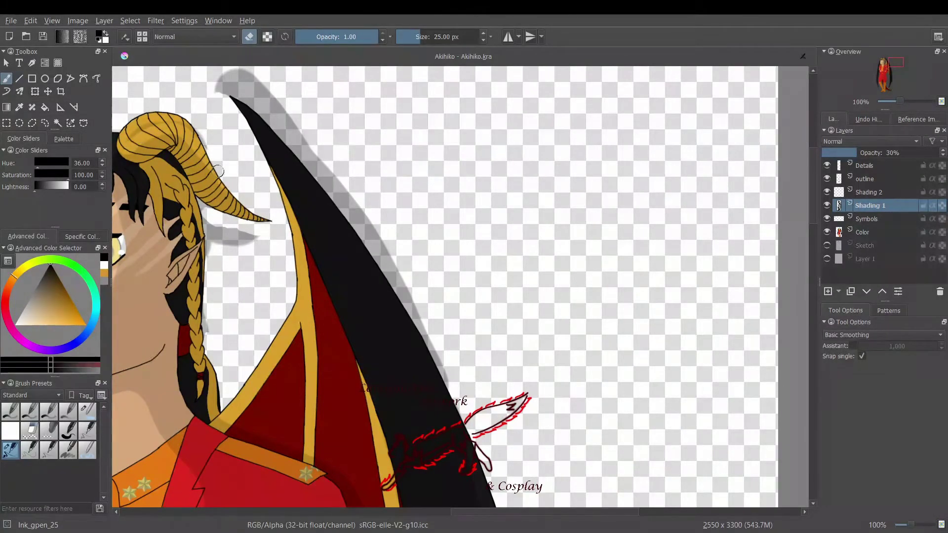
drag(239, 203, 173, 128)
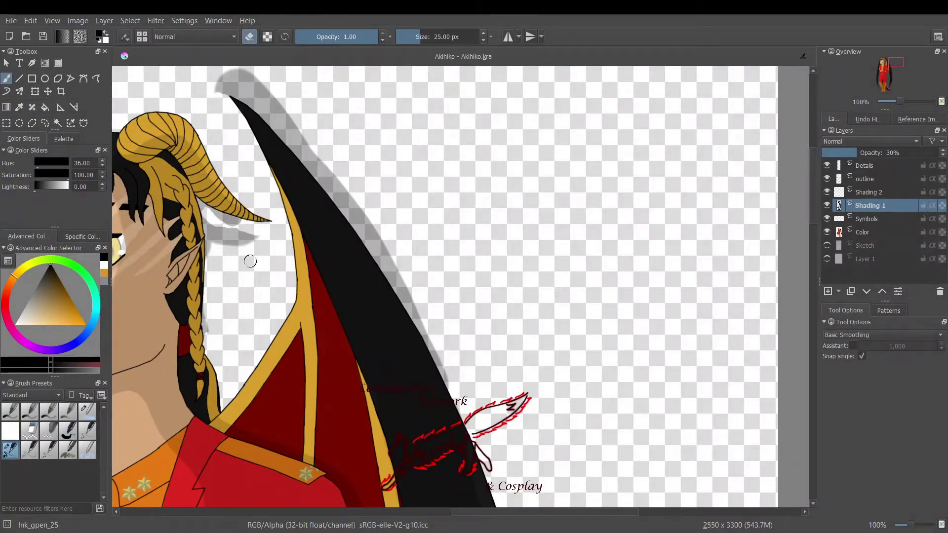
mouse_move(264, 230)
mouse_down()
mouse_move(210, 242)
mouse_move(247, 246)
mouse_up()
mouse_move(217, 85)
mouse_down()
mouse_move(247, 97)
mouse_move(294, 143)
mouse_move(388, 270)
mouse_move(263, 86)
mouse_move(274, 113)
mouse_up()
drag(418, 322, 456, 394)
Step: Erase the shading spilled past the middle stretch of the black wing's edges using the 25 px ink pen in eraser mode
click(68, 431)
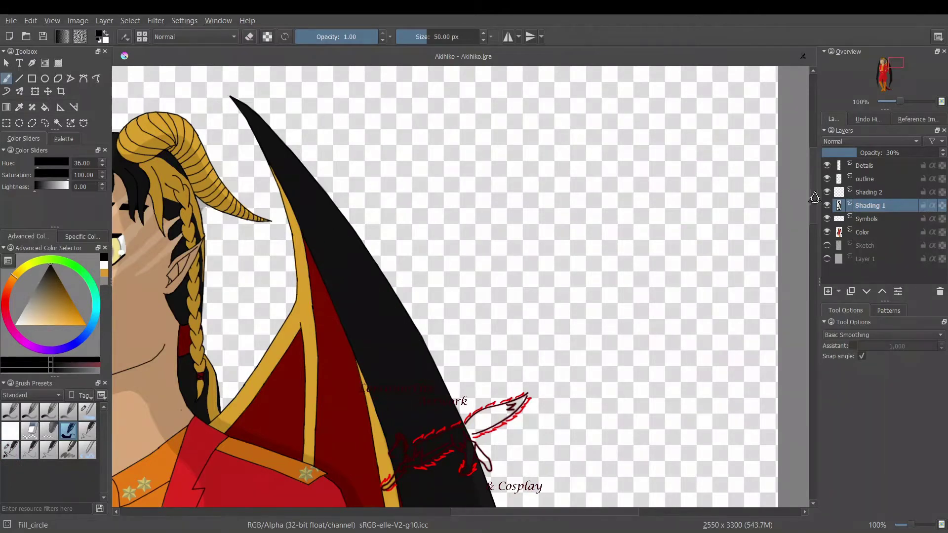
drag(814, 198, 815, 241)
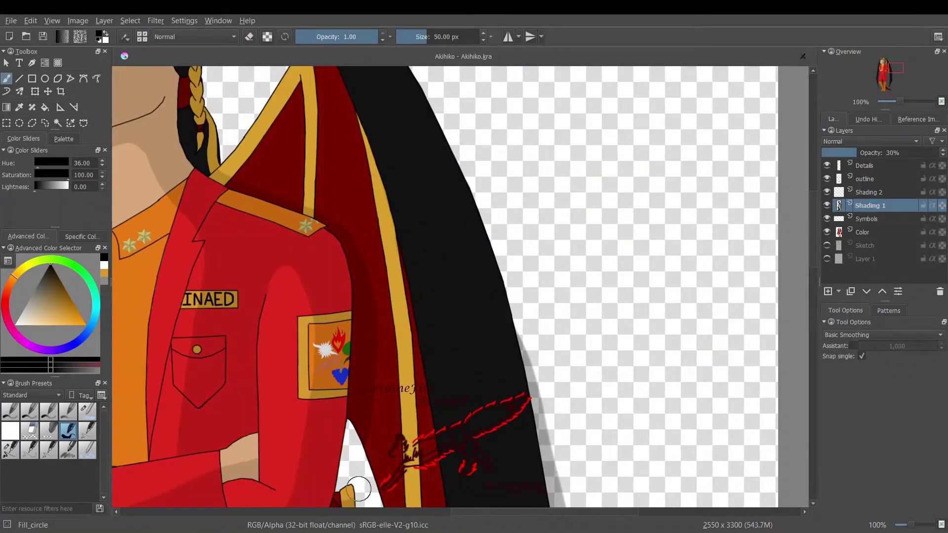
click(11, 448)
mouse_move(518, 316)
mouse_down()
mouse_move(529, 423)
mouse_move(560, 507)
mouse_up()
drag(816, 233, 816, 306)
mouse_move(557, 89)
mouse_down()
mouse_move(567, 235)
mouse_move(572, 145)
mouse_up()
drag(449, 305, 447, 489)
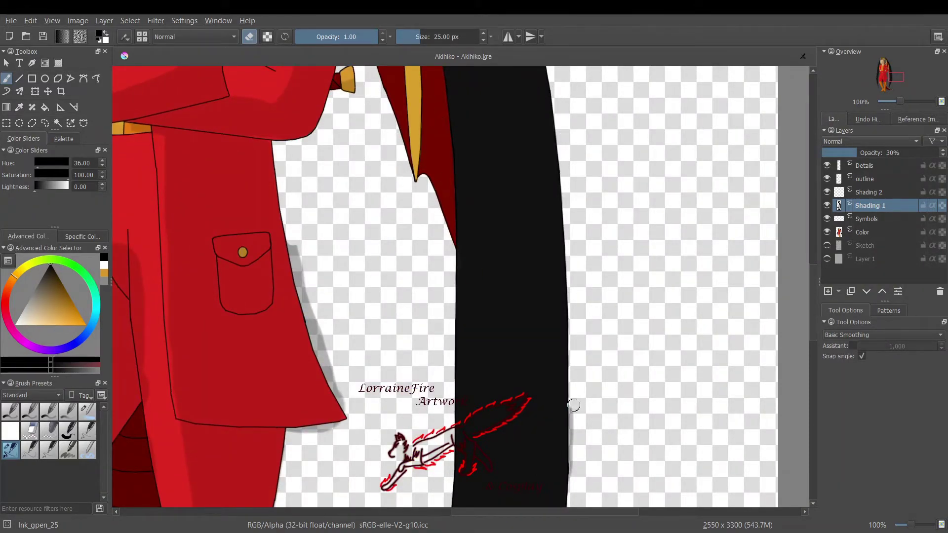
key(slash)
click(10, 450)
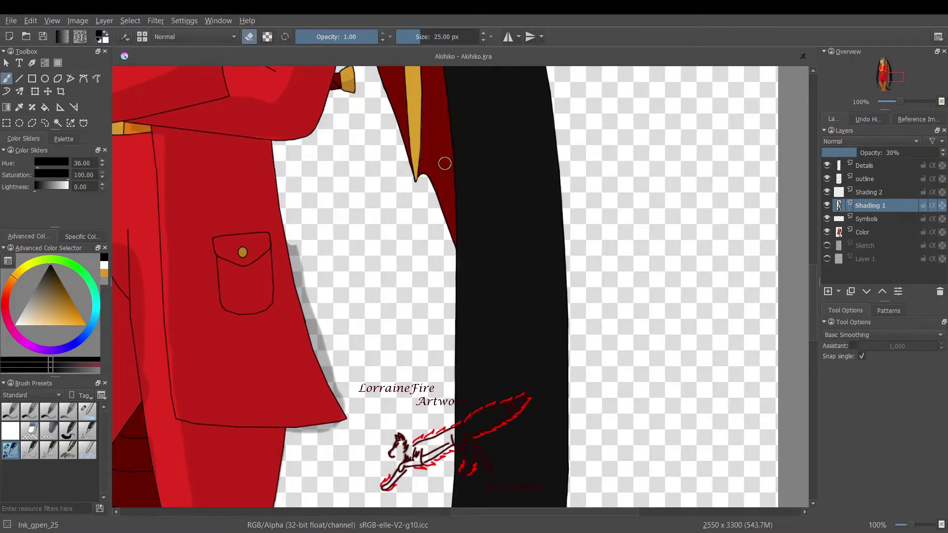
Step: Clean up the stray shading around the lower end and tip of the same wing
scroll(444, 163, down, 8)
mouse_move(425, 450)
mouse_down()
mouse_move(477, 326)
mouse_move(502, 292)
mouse_up()
mouse_move(558, 177)
mouse_down()
mouse_move(486, 301)
mouse_move(508, 247)
mouse_up()
mouse_move(440, 165)
mouse_down()
mouse_move(409, 443)
mouse_move(427, 351)
mouse_up()
Step: Shade the side of the face from the temple to the jaw with the Fill_circle brush at 50 px
drag(813, 363, 812, 191)
drag(504, 514, 408, 513)
drag(471, 142, 464, 296)
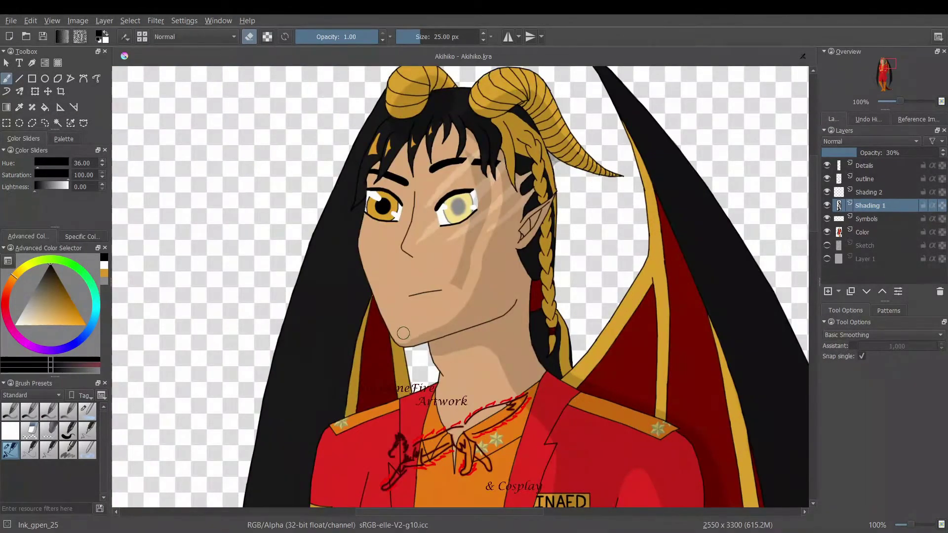
key(slash)
drag(453, 123, 508, 212)
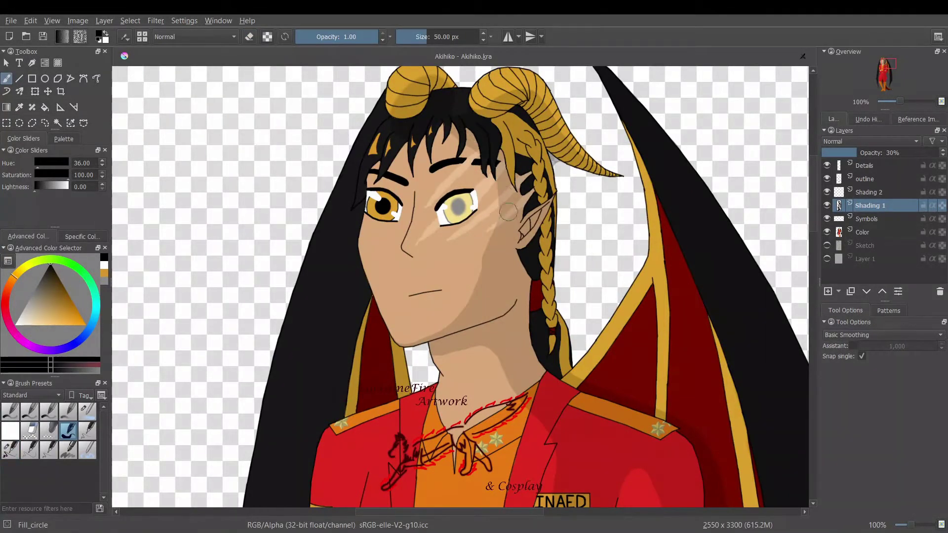
drag(499, 177, 474, 308)
click(11, 451)
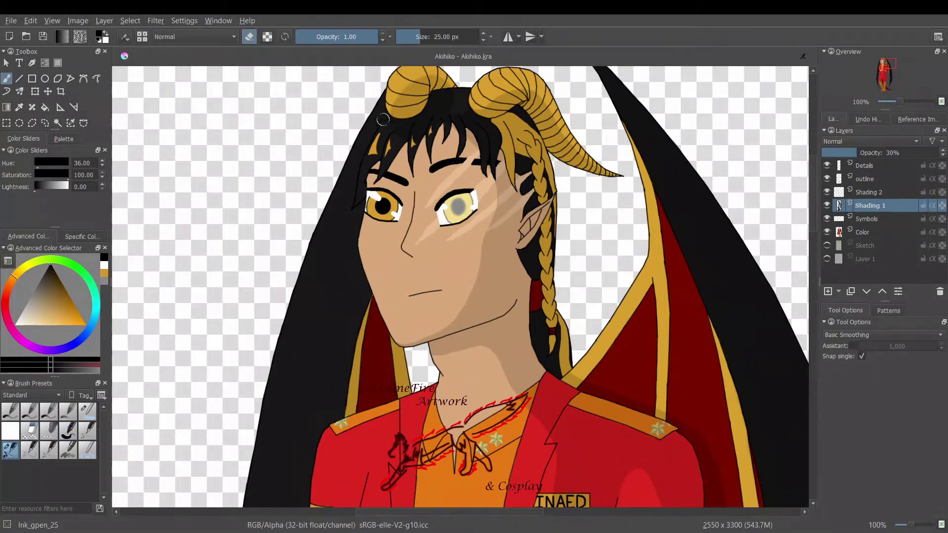
Step: Clean up the shading around the fringe and the gold hair strand by the temple with small erasers and ink pens
key(ctrl+plus)
key(ctrl+plus)
key(ctrl+plus)
drag(813, 186, 812, 139)
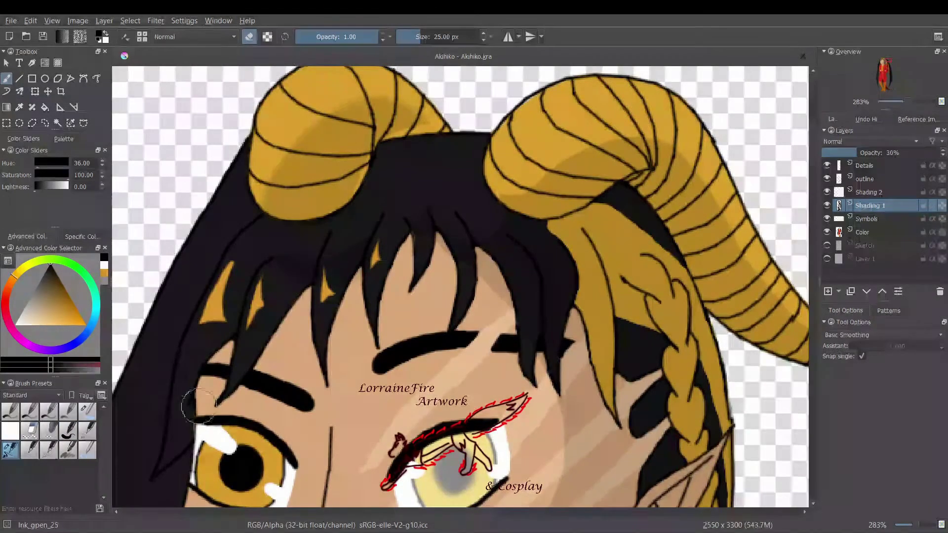
click(11, 431)
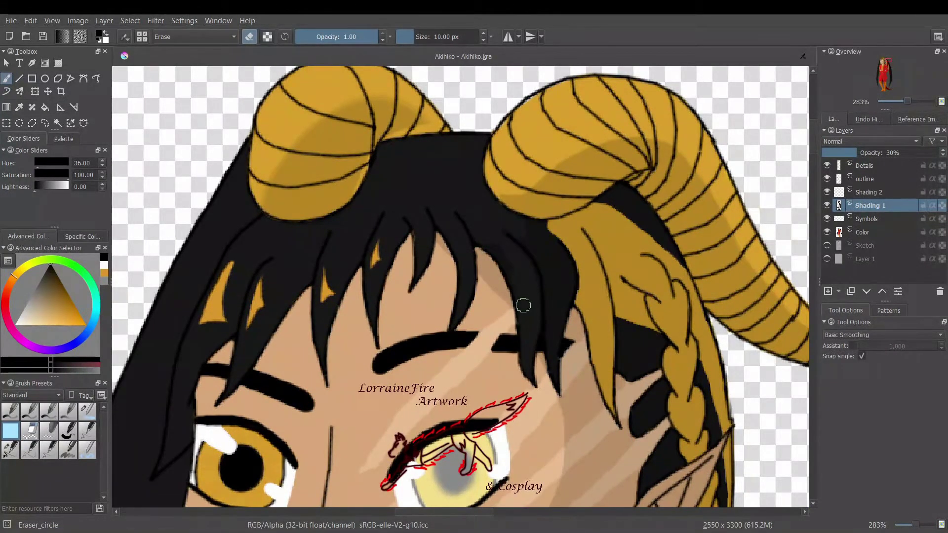
key(slash)
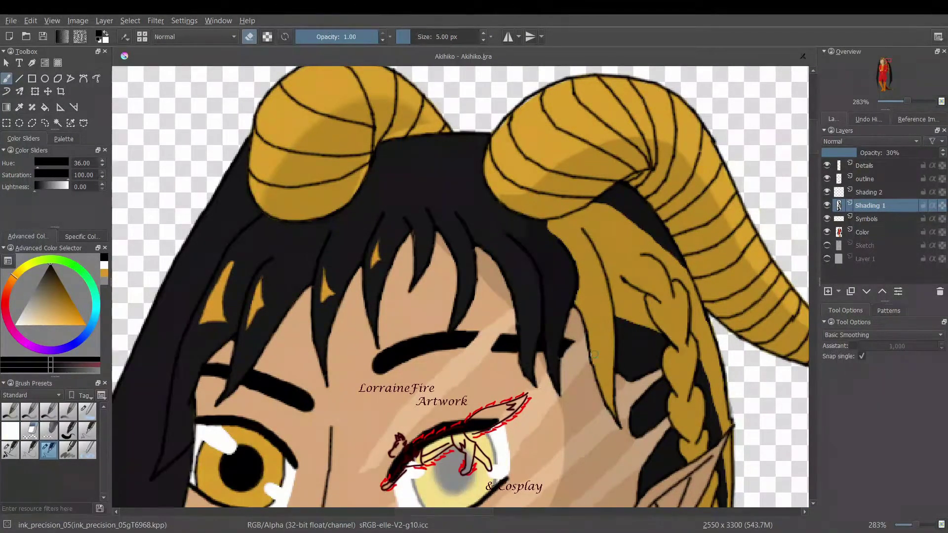
key(e)
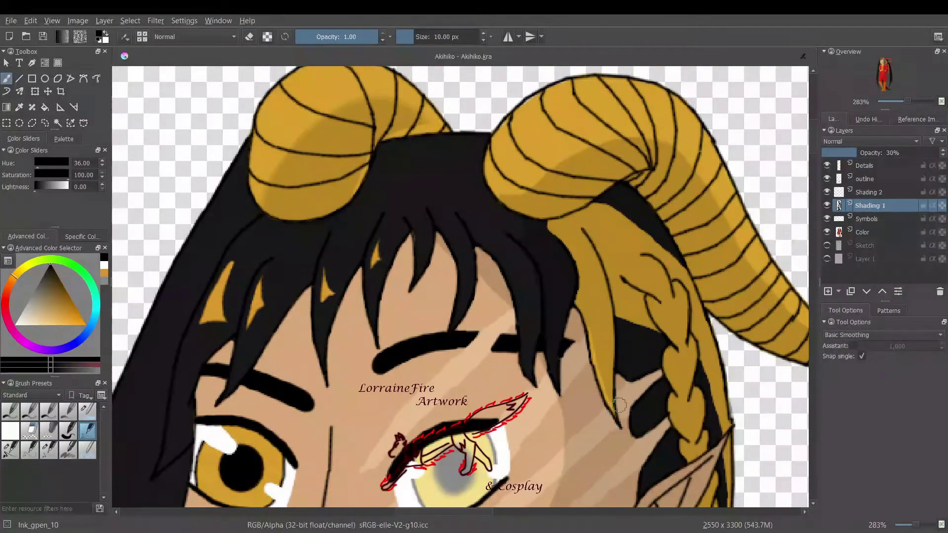
Step: Shade the underside of the smaller horn with the ink pen and Fill_circle brush and erase the spill outside its outline
drag(351, 190, 449, 127)
click(10, 450)
click(68, 431)
mouse_move(264, 196)
mouse_down()
mouse_move(394, 94)
mouse_move(451, 117)
mouse_up()
key(slash)
mouse_move(445, 91)
mouse_down()
mouse_move(412, 68)
mouse_move(462, 112)
mouse_up()
mouse_move(260, 204)
mouse_down()
mouse_move(468, 121)
mouse_move(347, 84)
mouse_move(271, 161)
mouse_up()
Step: Erase a lit strip from the shading along the coat's front opening down to the trouser leg with the 25 px ink pen
drag(813, 149, 814, 217)
key(ctrl+minus)
key(ctrl+minus)
key(ctrl+minus)
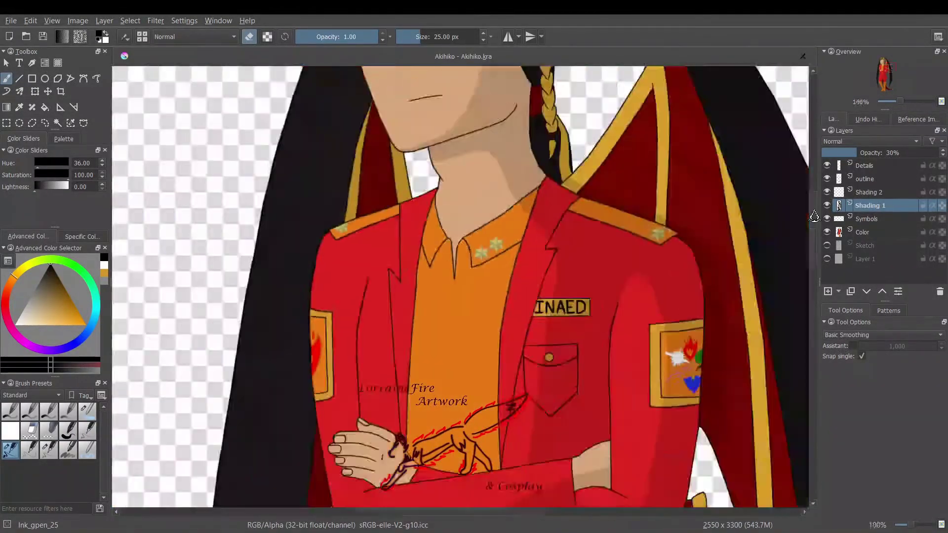
key(ctrl+minus)
scroll(256, 420, down, 5)
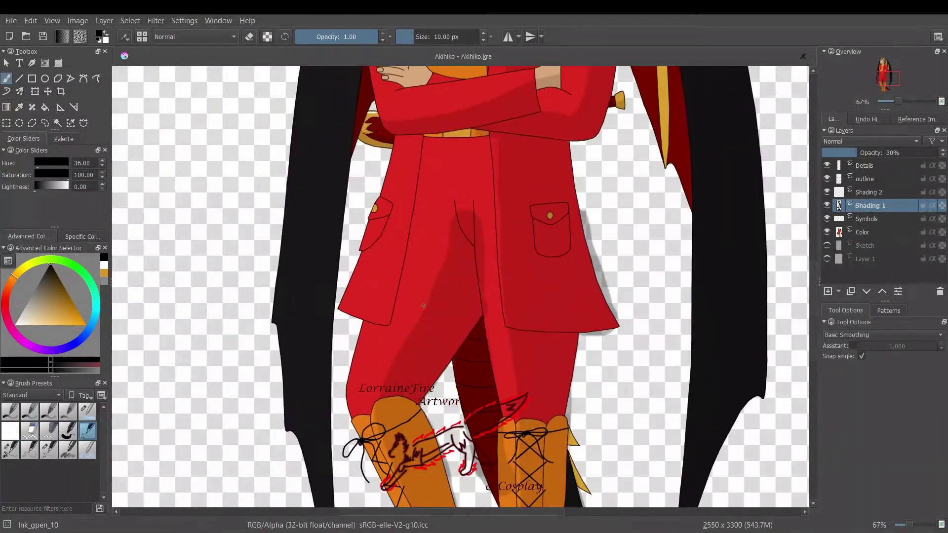
drag(498, 188, 514, 368)
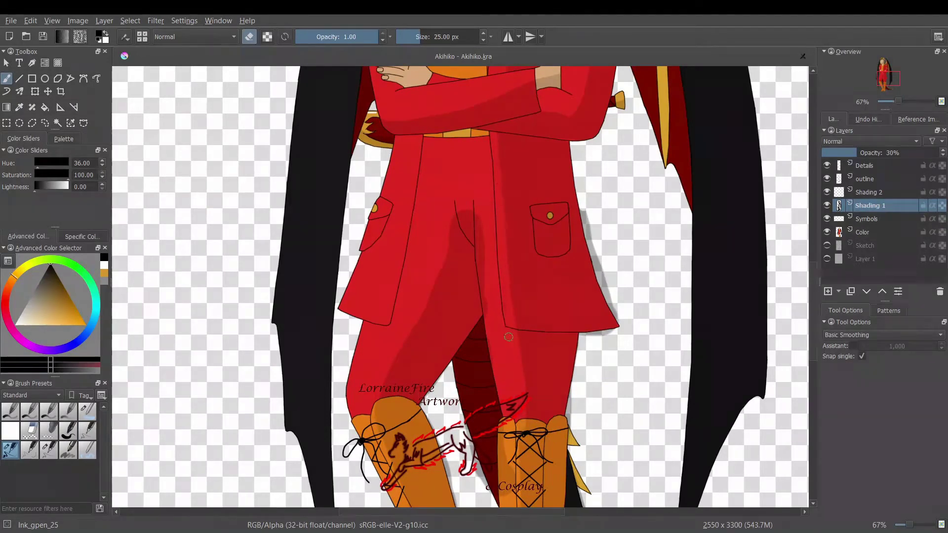
Step: Paint a white highlight on the gold pommel behind the elbow on the Details layer with the 10 px ink pen and trim it
key(e)
click(87, 431)
click(104, 265)
click(865, 166)
drag(616, 96, 622, 94)
key(ctrl+plus)
key(ctrl+plus)
drag(813, 311, 812, 258)
drag(451, 512, 527, 512)
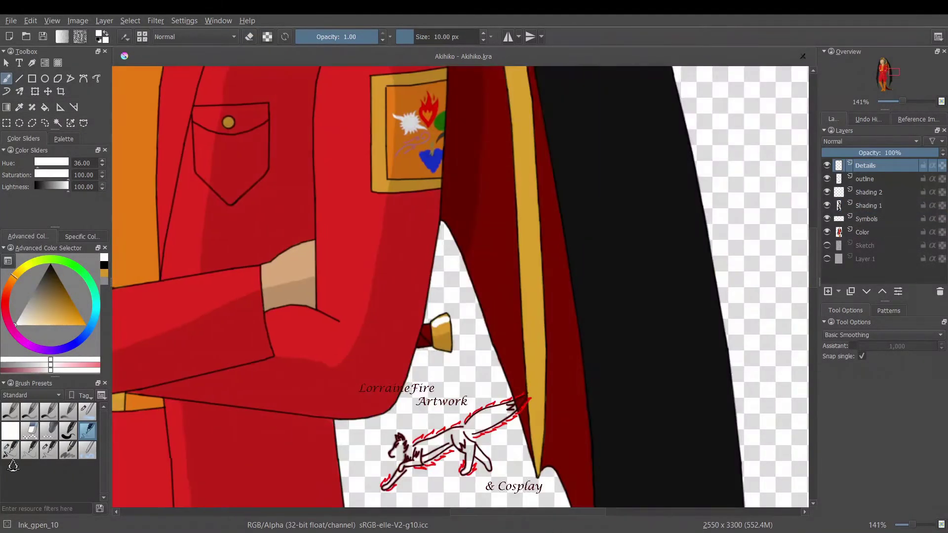
click(10, 449)
key(e)
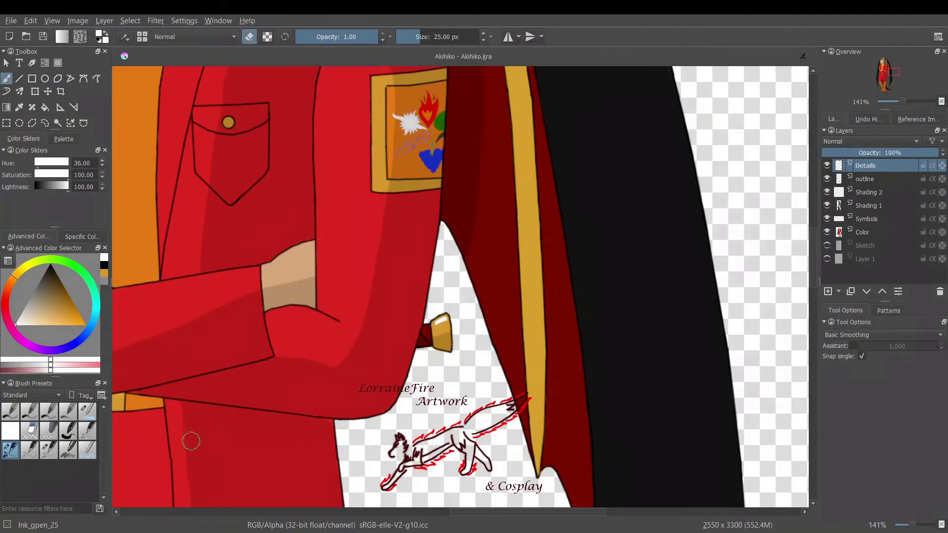
Step: On the Shading 1 layer, erase the shading spilled outside the coat hem and around the legs and boots
click(869, 205)
key(ctrl+minus)
key(ctrl+minus)
drag(813, 234, 817, 294)
drag(416, 154, 446, 236)
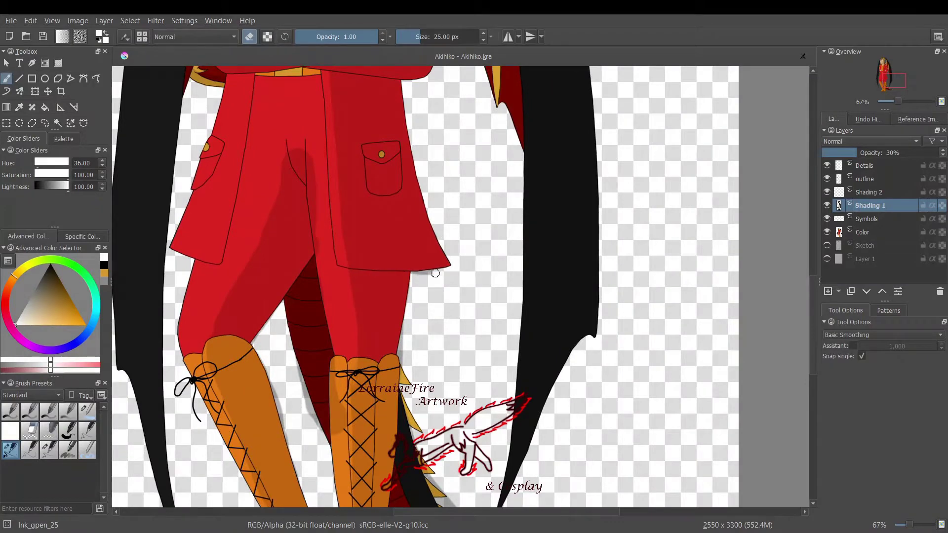
mouse_move(334, 394)
mouse_down()
mouse_move(338, 428)
mouse_move(354, 419)
mouse_move(354, 495)
mouse_up()
drag(292, 356, 319, 433)
Step: Reshape the black shading on the inner thigh of the trousers from the crotch down to the knee
click(87, 430)
click(103, 266)
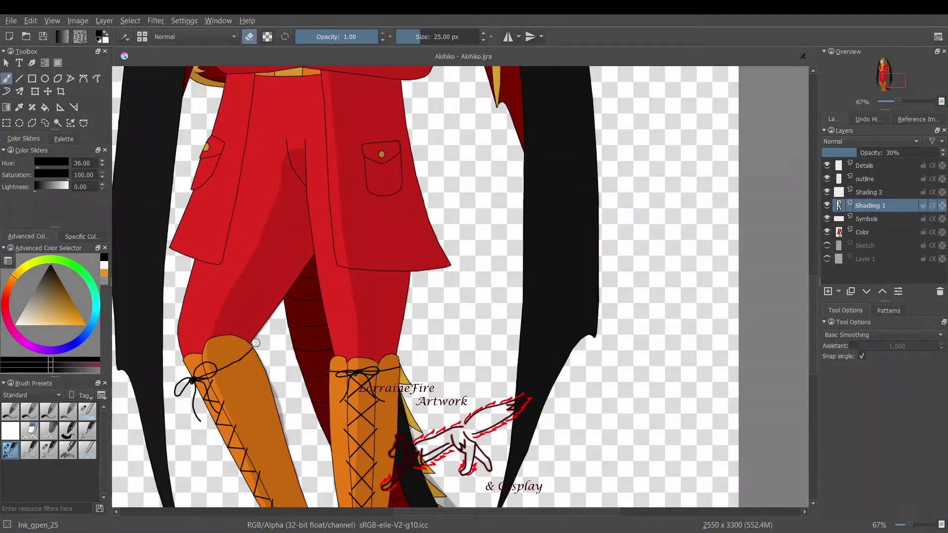
drag(289, 161, 201, 344)
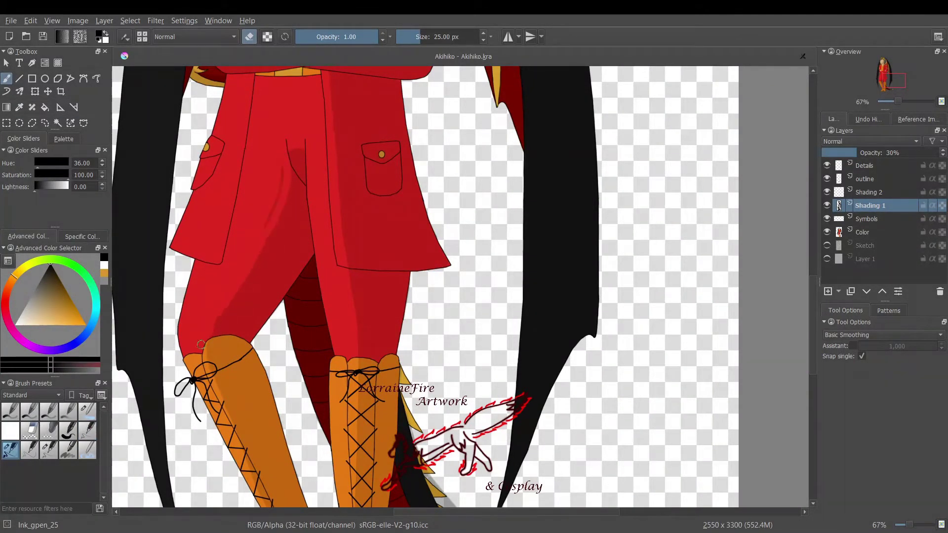
mouse_move(267, 223)
mouse_down()
mouse_move(300, 157)
mouse_move(218, 327)
mouse_move(292, 147)
mouse_up()
click(68, 431)
key(slash)
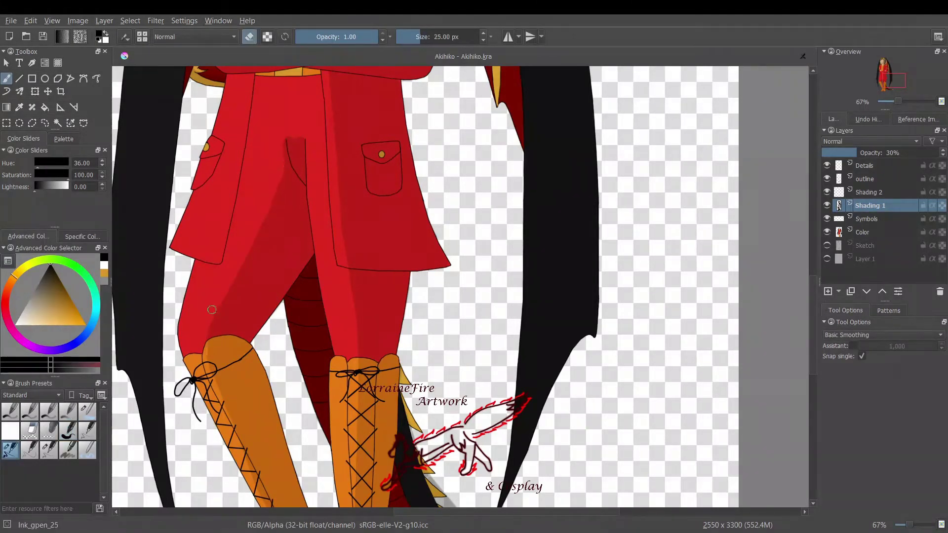
Step: Carve lit bands out of the shading along the lacing and front of both boots with the 25 px ink pen eraser
drag(238, 438, 270, 502)
drag(244, 445, 276, 507)
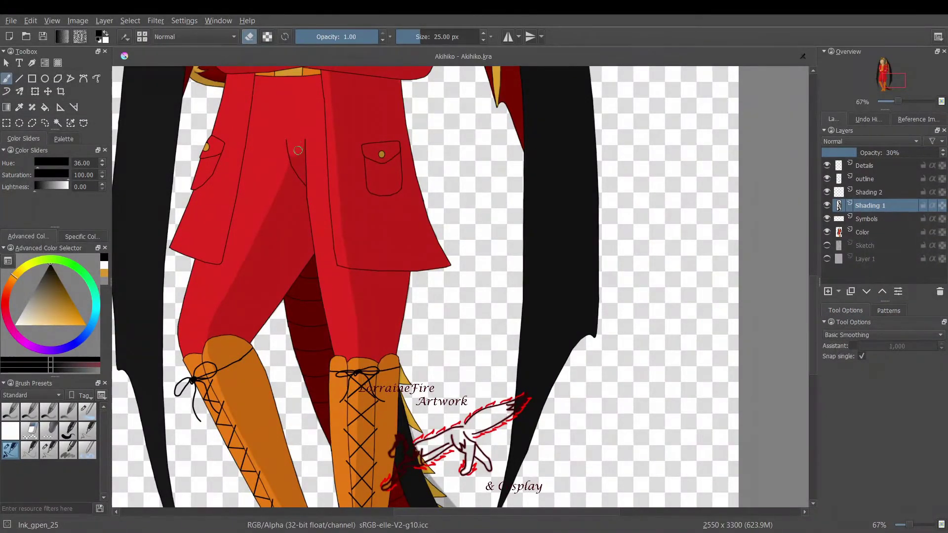
scroll(438, 335, down, 3)
drag(254, 454, 283, 346)
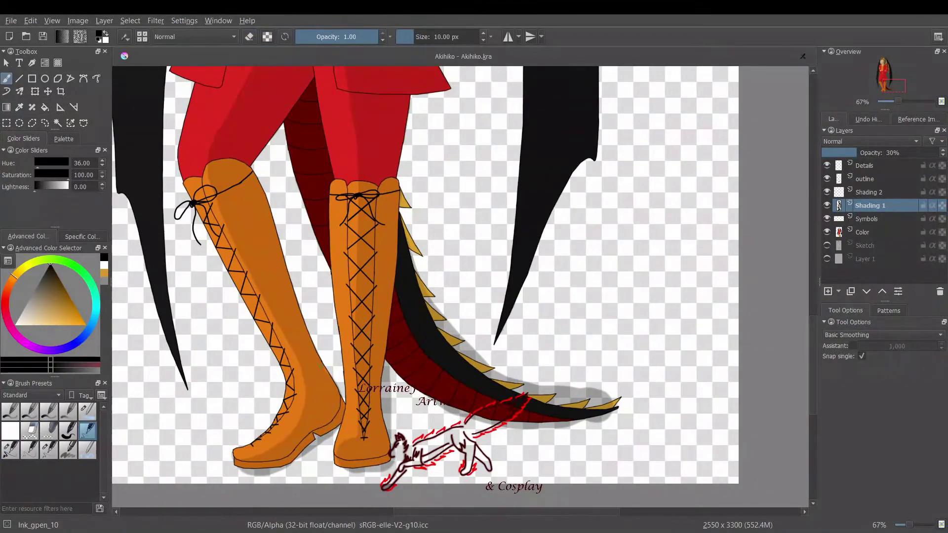
mouse_move(336, 446)
mouse_down()
mouse_move(362, 416)
mouse_move(357, 242)
mouse_up()
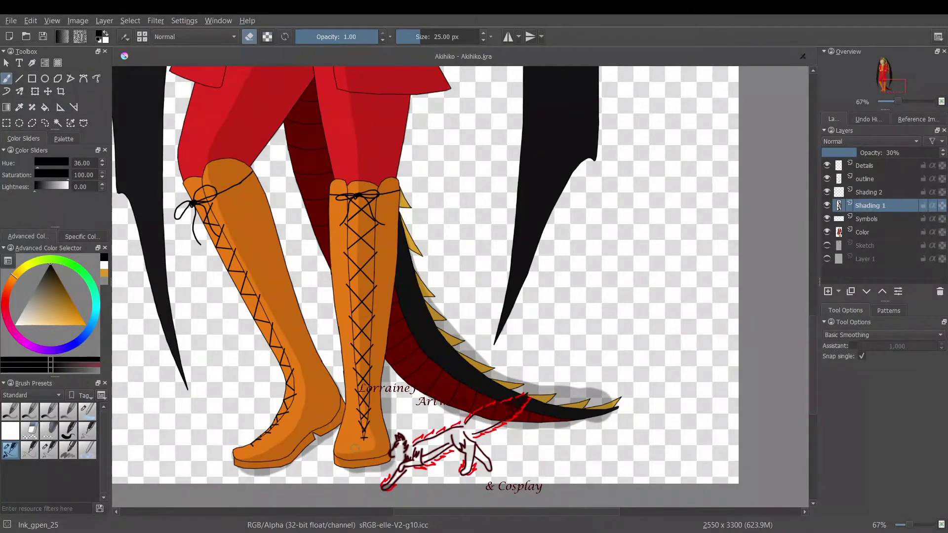
Step: Erase the remaining Shading 1 spill around the outer edges and soles of both boots
mouse_move(387, 370)
mouse_down()
mouse_move(395, 467)
mouse_move(385, 468)
mouse_up()
mouse_move(242, 472)
mouse_down()
mouse_move(319, 442)
mouse_move(242, 477)
mouse_up()
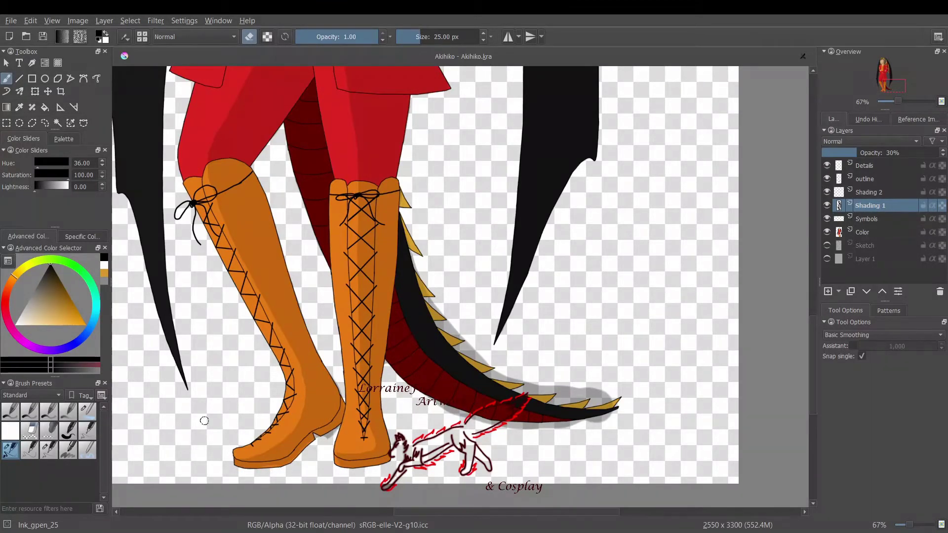
key(ctrl+plus)
drag(813, 357, 814, 387)
click(87, 431)
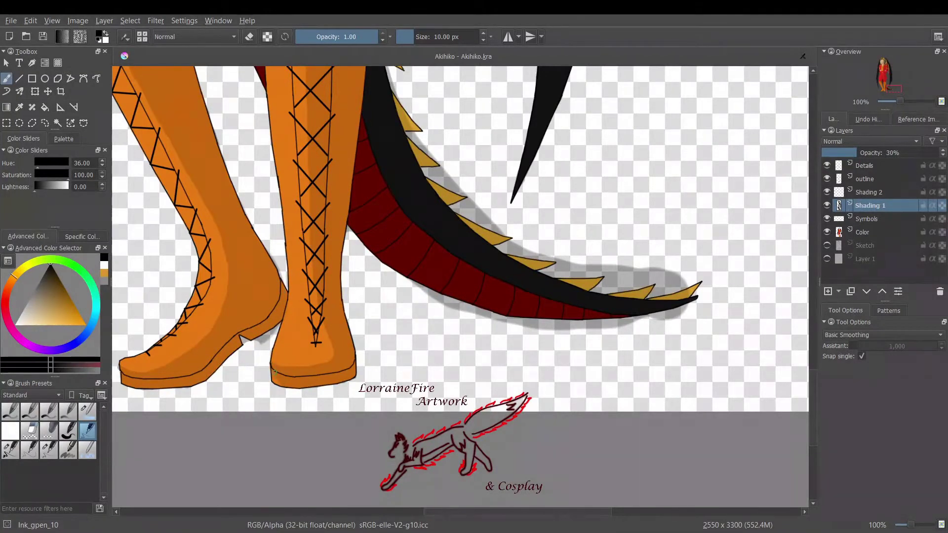
Step: Erase the shading spilled between the boot heels and below the tail's red underside with the 25 px ink pen eraser
click(10, 449)
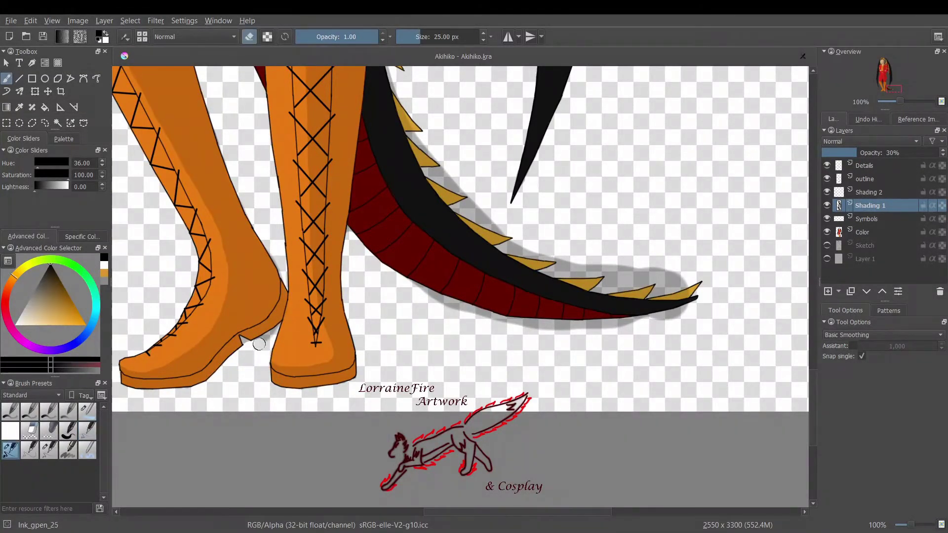
mouse_move(402, 275)
mouse_down()
mouse_move(502, 323)
mouse_move(656, 325)
mouse_up()
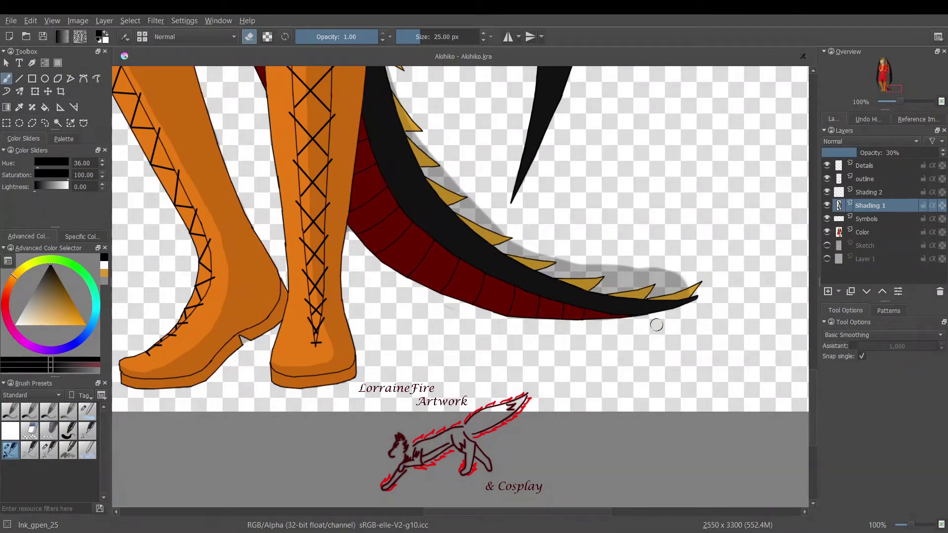
click(9, 431)
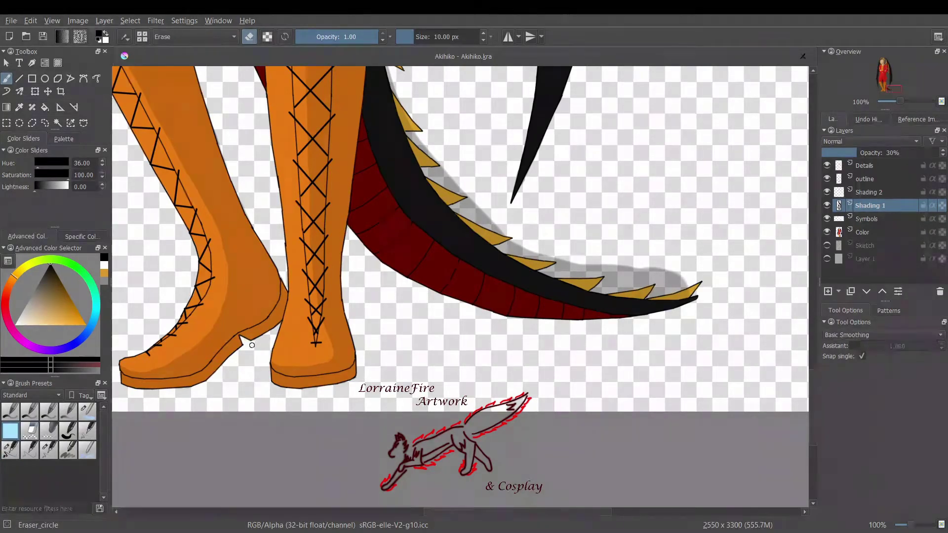
Step: Erase the shading spilled beyond the tail's gold spikes and refine the shading along the tail's black back
scroll(446, 354, right, 2)
click(10, 449)
mouse_move(339, 74)
mouse_down()
mouse_move(364, 158)
mouse_move(594, 303)
mouse_move(626, 295)
mouse_up()
mouse_move(321, 100)
mouse_down()
mouse_move(350, 149)
mouse_move(499, 279)
mouse_move(613, 279)
mouse_up()
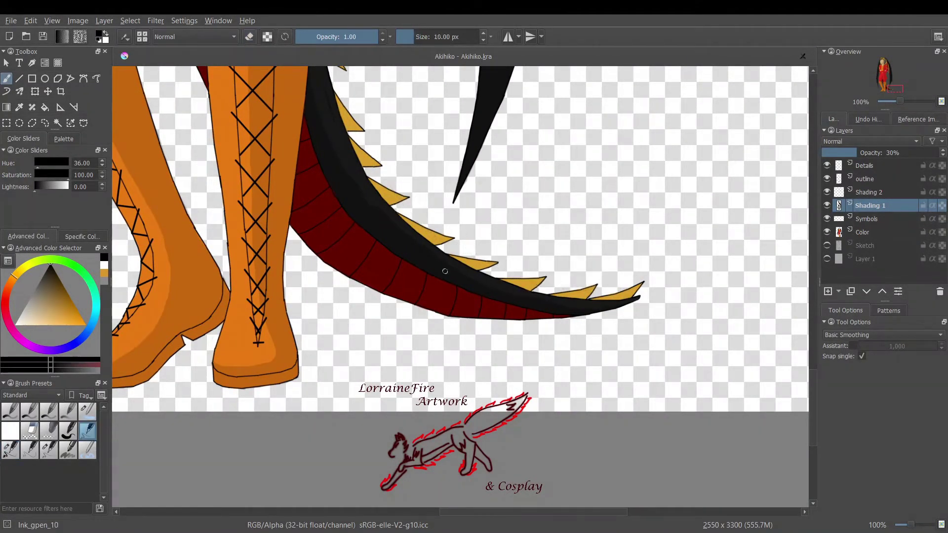
scroll(317, 166, up, 3)
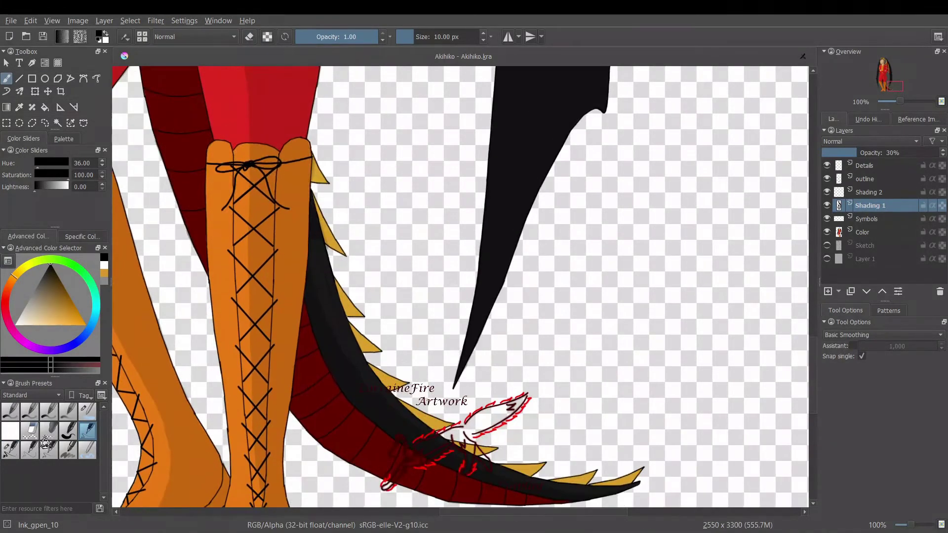
key(slash)
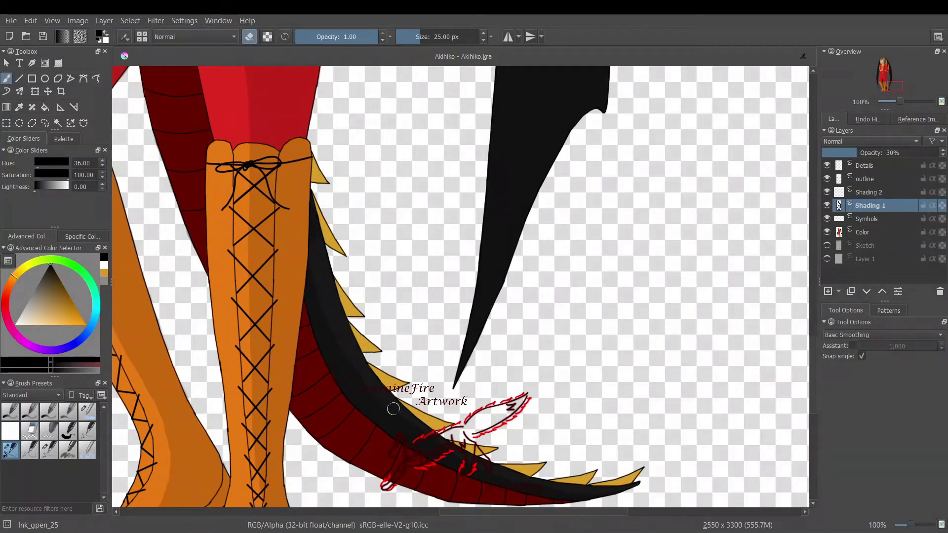
key(slash)
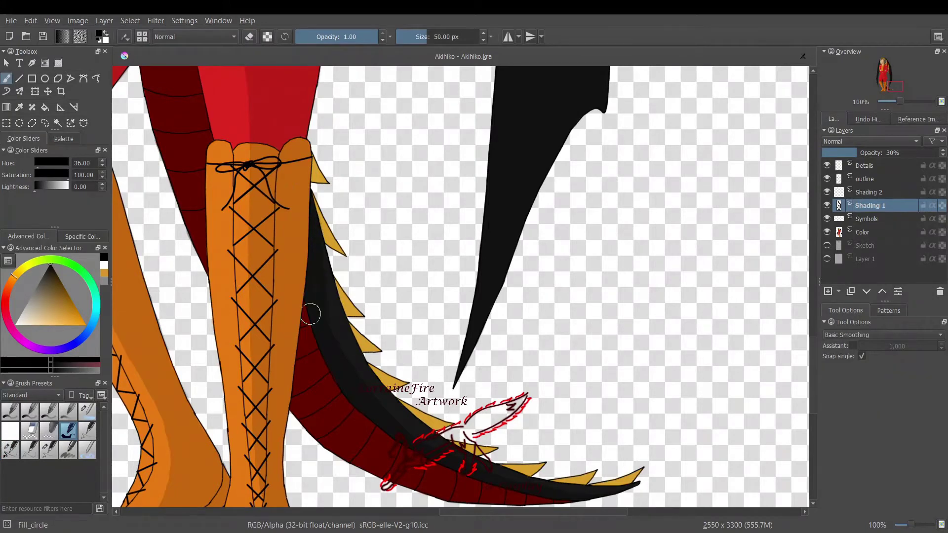
Step: Soften the hard shading edges on the coat, trousers and boots with the Blender_Blur brush at 53.68 px
key(ctrl+minus)
key(ctrl+minus)
key(ctrl+minus)
key(ctrl+minus)
scroll(461, 287, up, 3)
key(ctrl+plus)
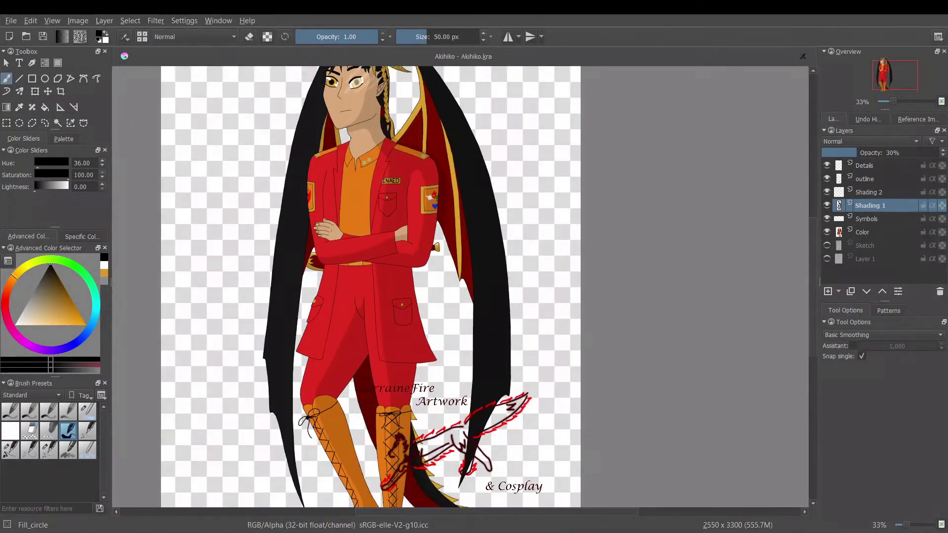
click(88, 411)
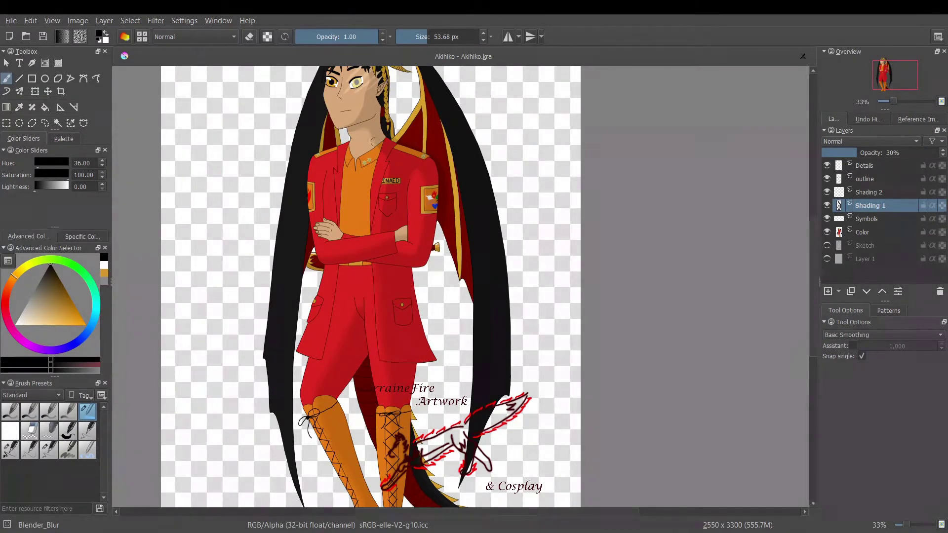
scroll(435, 247, down, 3)
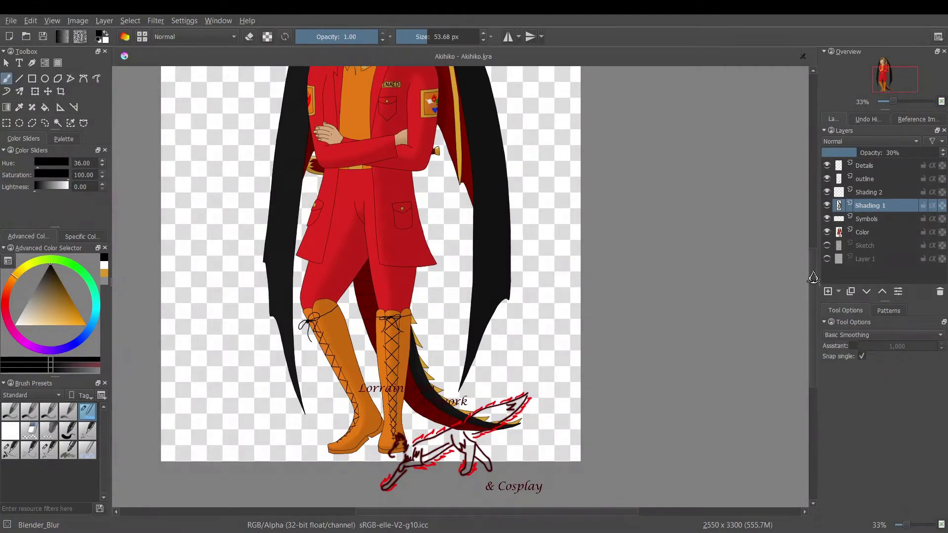
Step: On the Shading 2 layer, paint hair shadows on the forehead above the golden eye with the 10 px ink pen
drag(813, 277, 813, 203)
key(ctrl+plus)
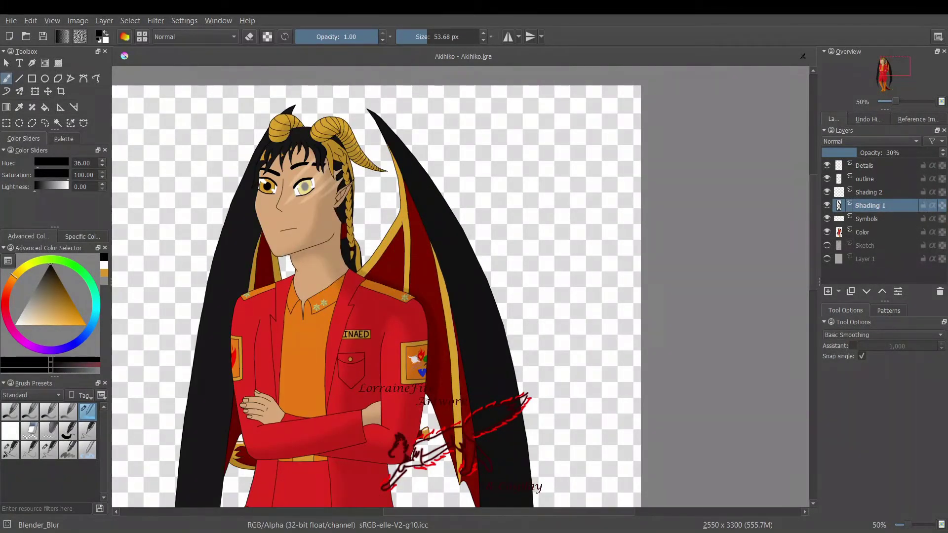
click(869, 192)
key(ctrl+plus)
key(ctrl+plus)
click(87, 432)
drag(532, 512, 442, 512)
drag(813, 215, 813, 177)
key(ctrl+plus)
key(ctrl+plus)
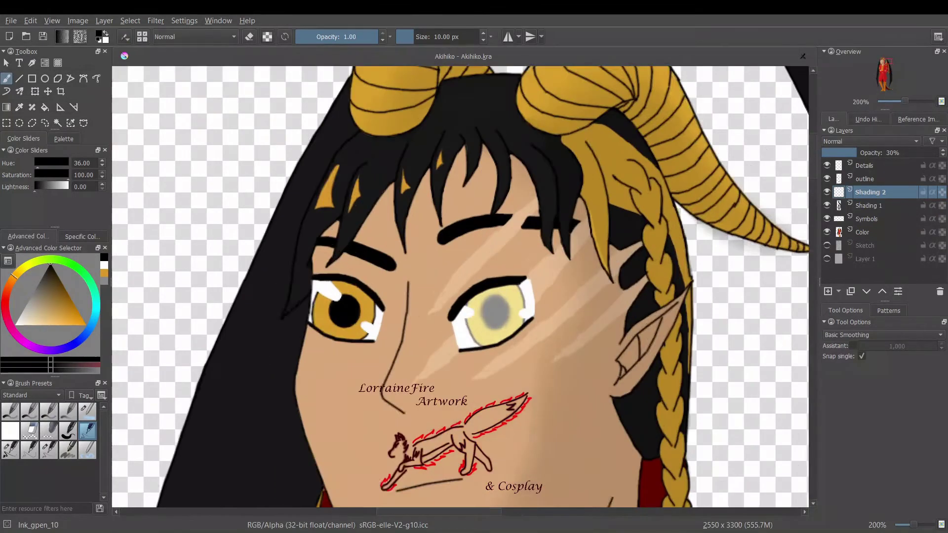
drag(314, 268, 340, 222)
drag(330, 268, 393, 185)
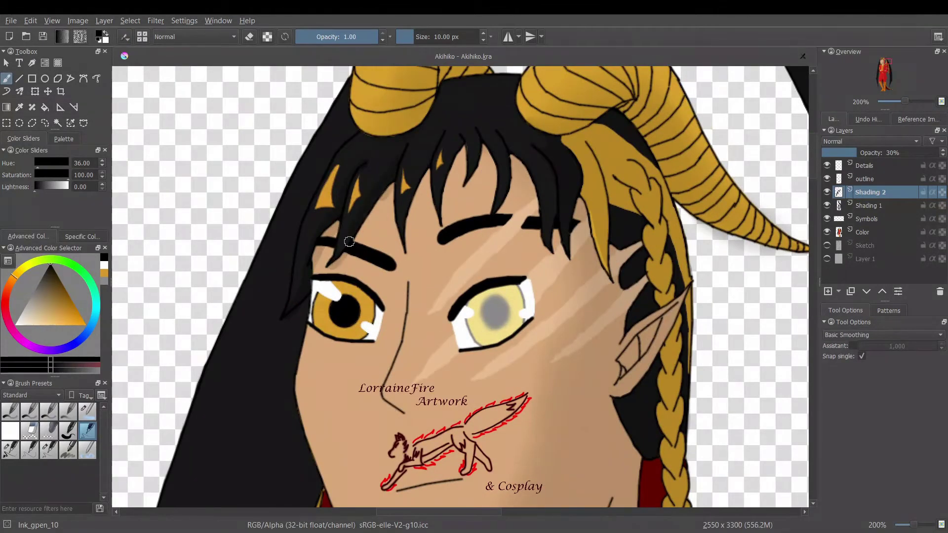
drag(347, 247, 389, 196)
Step: Paint shadows on the forehead beside the middle and scar-side hair strands and trim them with the Eraser_circle brush
drag(409, 252, 436, 150)
drag(436, 150, 410, 251)
click(10, 431)
drag(419, 219, 412, 252)
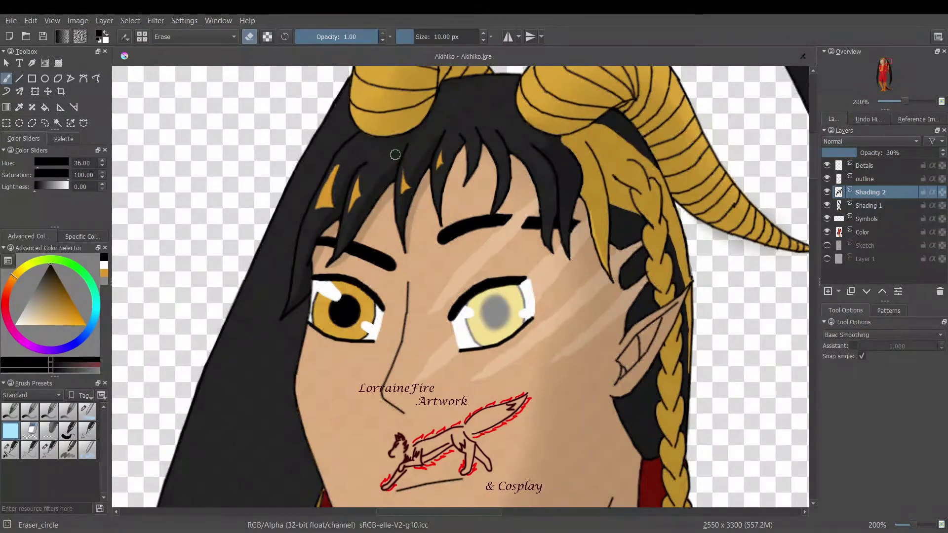
key(slash)
mouse_move(460, 147)
mouse_down()
mouse_move(485, 145)
mouse_move(512, 159)
mouse_move(554, 201)
mouse_move(557, 253)
mouse_up()
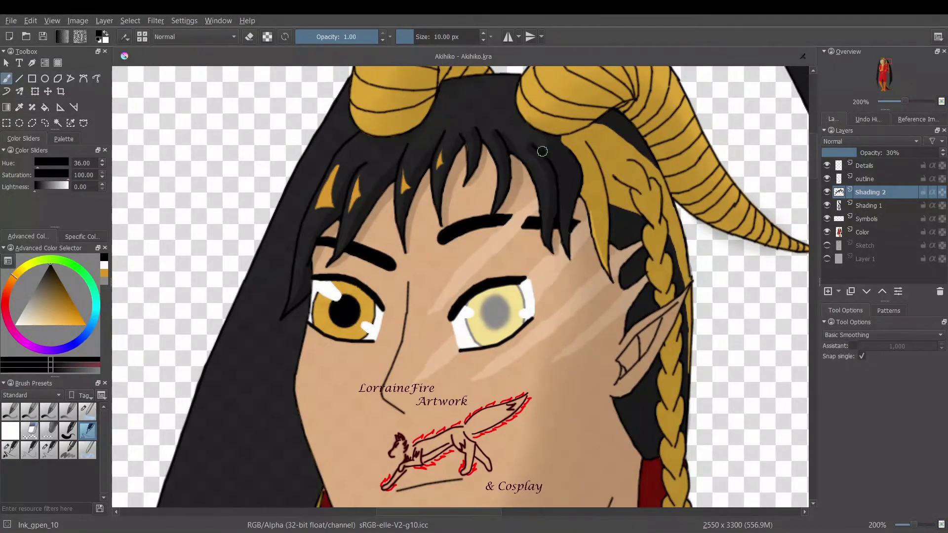
key(slash)
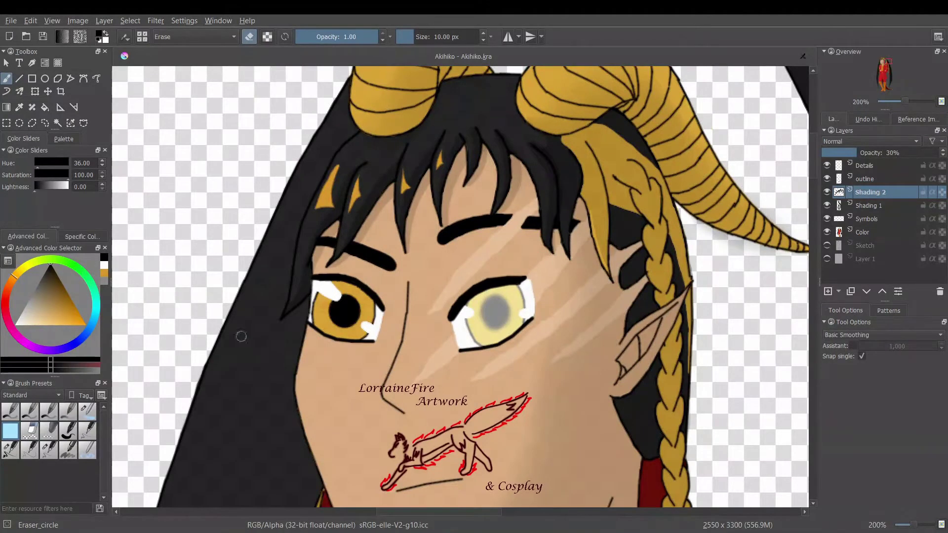
Step: Shade the skin beside the last fringe strand and the loose golden lock, then trim the excess
key(slash)
drag(571, 206, 573, 257)
mouse_move(562, 142)
mouse_down()
mouse_move(598, 180)
mouse_move(592, 154)
mouse_move(612, 273)
mouse_up()
mouse_move(612, 266)
mouse_down()
mouse_move(601, 154)
mouse_move(607, 176)
mouse_up()
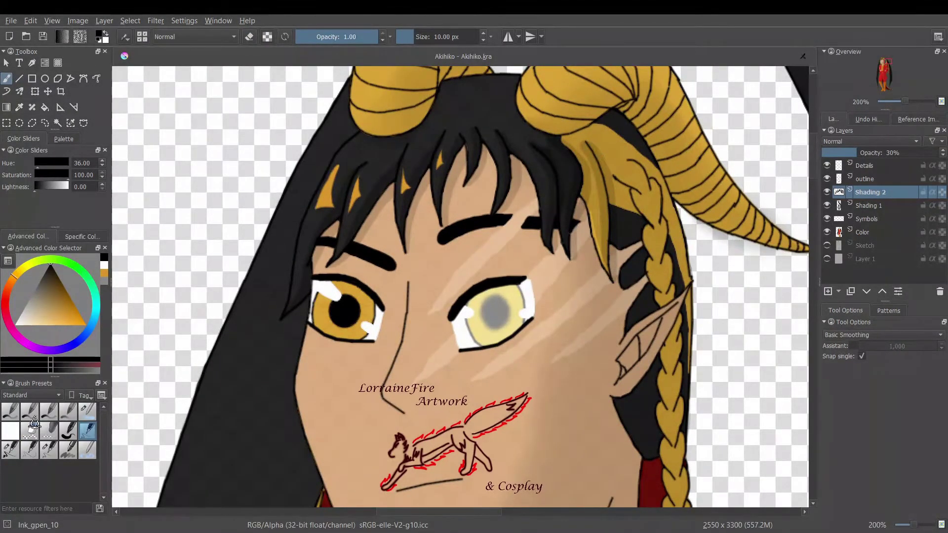
click(11, 431)
mouse_move(579, 234)
mouse_down()
mouse_move(583, 267)
mouse_move(620, 276)
mouse_up()
Step: Paint the shadows the horns cast on the black hair and clean up their edges
key(slash)
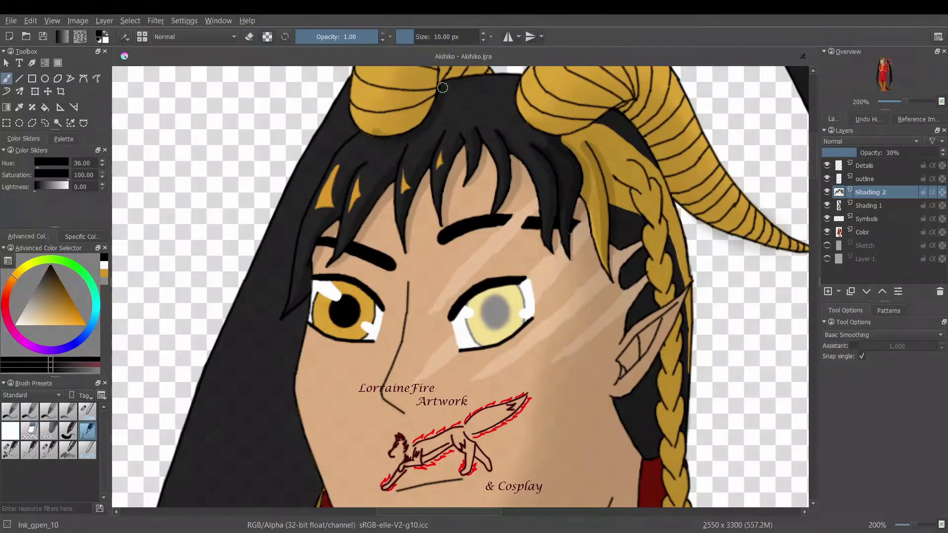
key(e)
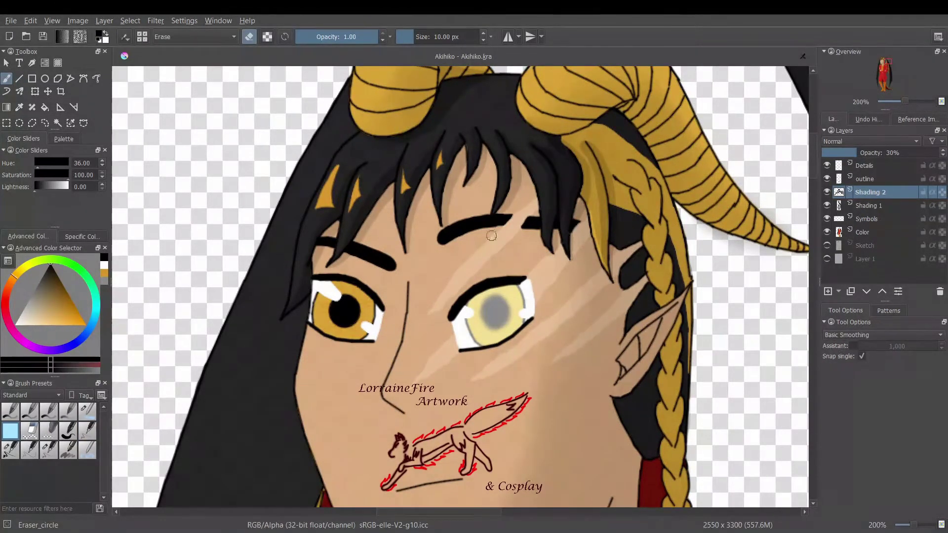
scroll(491, 236, up, 3)
Step: Shade the ridges of the horn above the golden eye with the 5 px precision ink pen and trim the spill
key(slash)
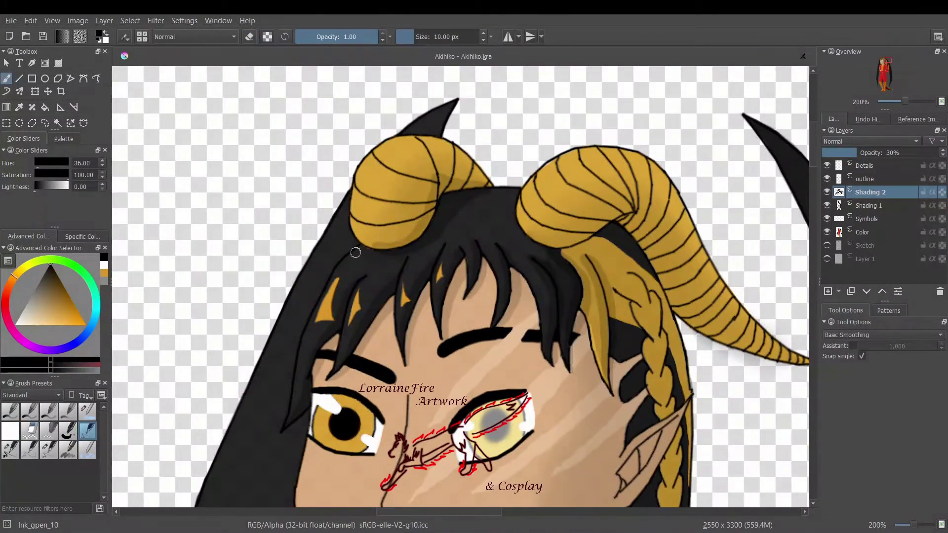
click(10, 450)
click(48, 450)
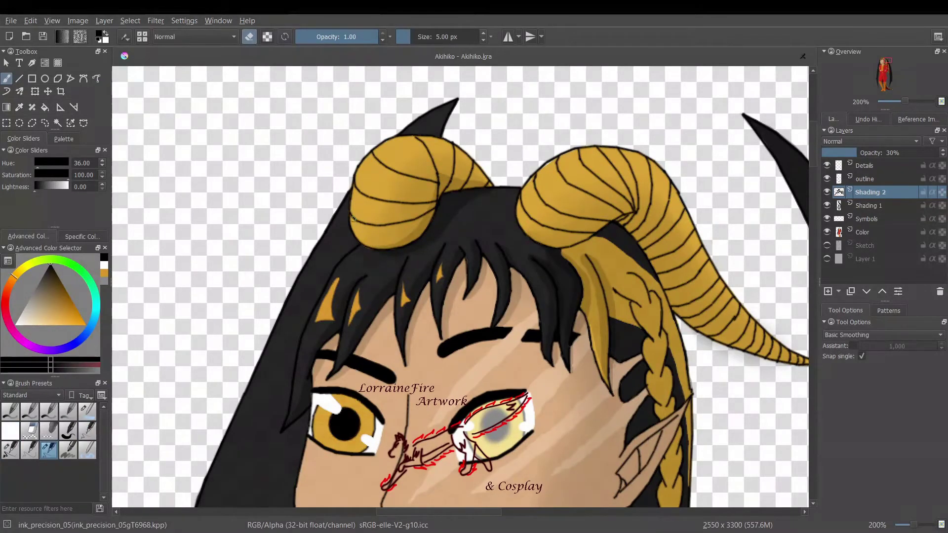
key(e)
click(10, 431)
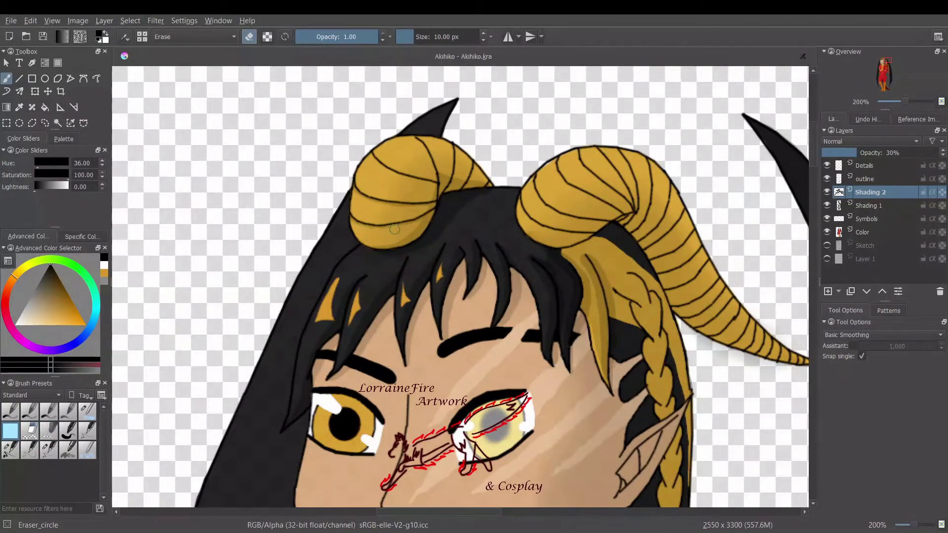
key(e)
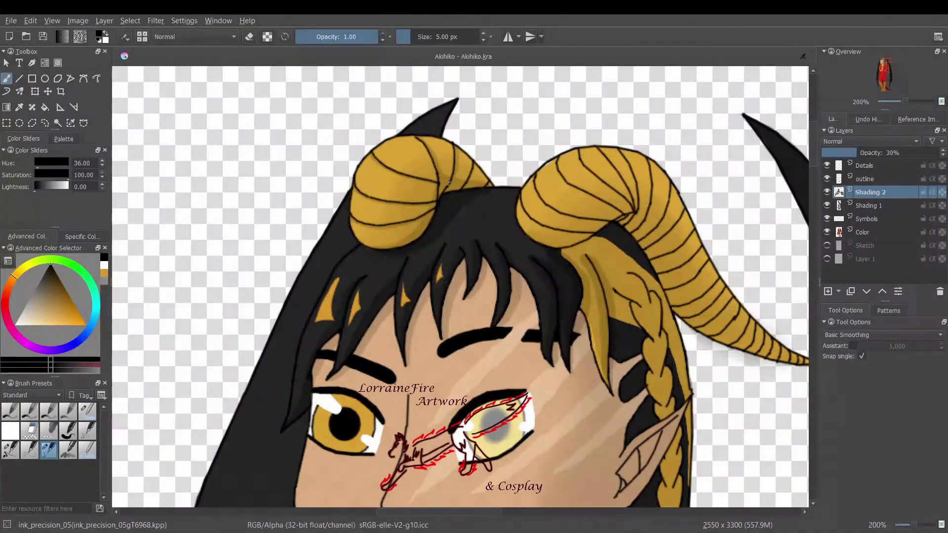
Step: Shade the underside of the long horn on the scarred side with the 10 px ink pen and trim it
drag(463, 513, 507, 513)
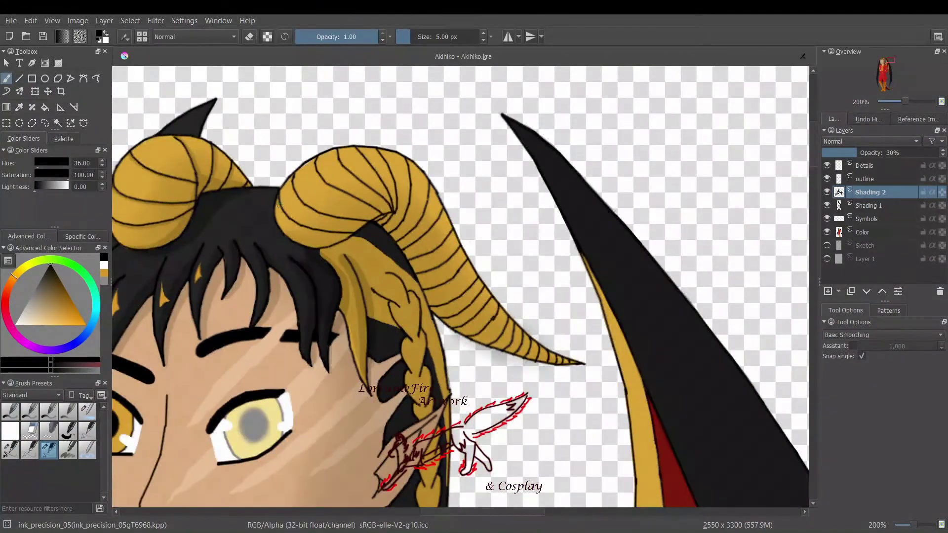
click(88, 431)
mouse_move(279, 202)
mouse_down()
mouse_move(284, 216)
mouse_move(360, 229)
mouse_move(392, 217)
mouse_move(450, 319)
mouse_move(498, 358)
mouse_up()
click(10, 431)
mouse_move(304, 221)
mouse_down()
mouse_move(342, 227)
mouse_move(313, 250)
mouse_move(386, 238)
mouse_up()
click(85, 435)
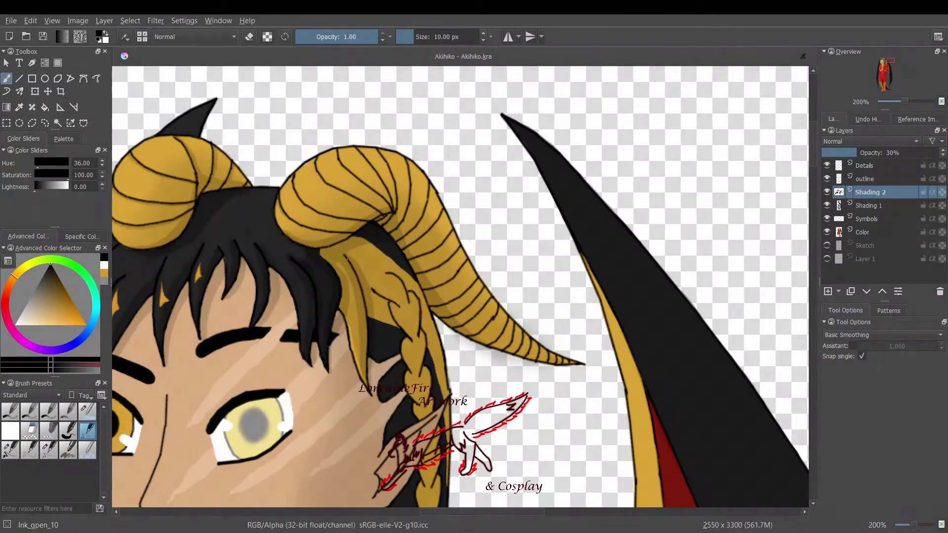
Step: Refine the fine shading along the long horn's ridges with the 5 px precision ink pen and the circle eraser
click(49, 450)
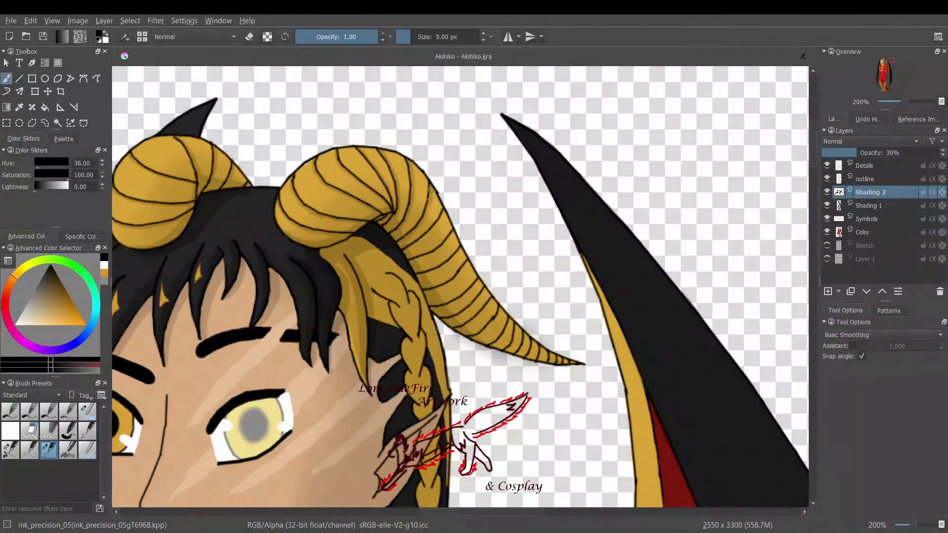
click(10, 431)
click(53, 452)
key(slash)
key(slash)
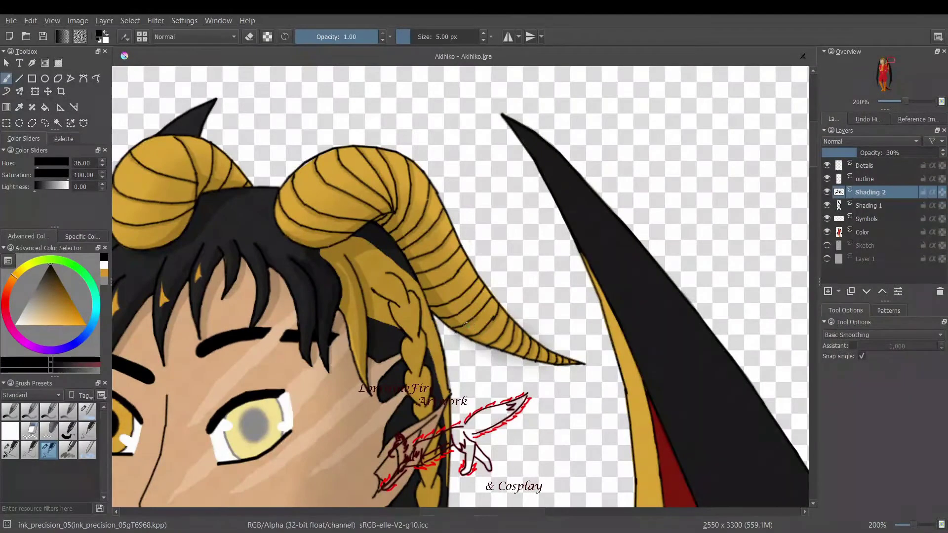
click(8, 429)
click(49, 444)
Step: Paint a small shadow beside the nose tip with the 10 px ink pen and soften it with Blender_Blur
drag(813, 146, 814, 165)
click(87, 431)
drag(202, 330, 200, 336)
click(88, 412)
Step: Shade the golden braid's segments and the pointed ear with the 10 px ink pen
click(87, 431)
mouse_move(392, 93)
mouse_down()
mouse_move(431, 228)
mouse_move(410, 107)
mouse_move(430, 172)
mouse_up()
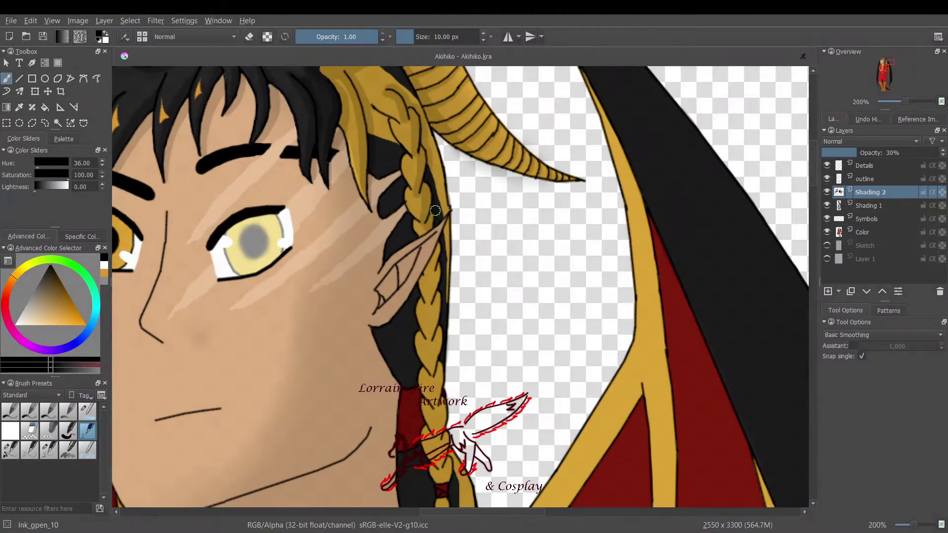
drag(436, 242, 429, 276)
mouse_move(445, 222)
mouse_down()
mouse_move(418, 281)
mouse_move(374, 328)
mouse_up()
drag(428, 267, 422, 289)
mouse_move(438, 274)
mouse_down()
mouse_move(430, 302)
mouse_move(447, 301)
mouse_up()
drag(442, 365, 432, 403)
drag(441, 327, 432, 372)
drag(438, 296, 429, 337)
drag(420, 247, 383, 288)
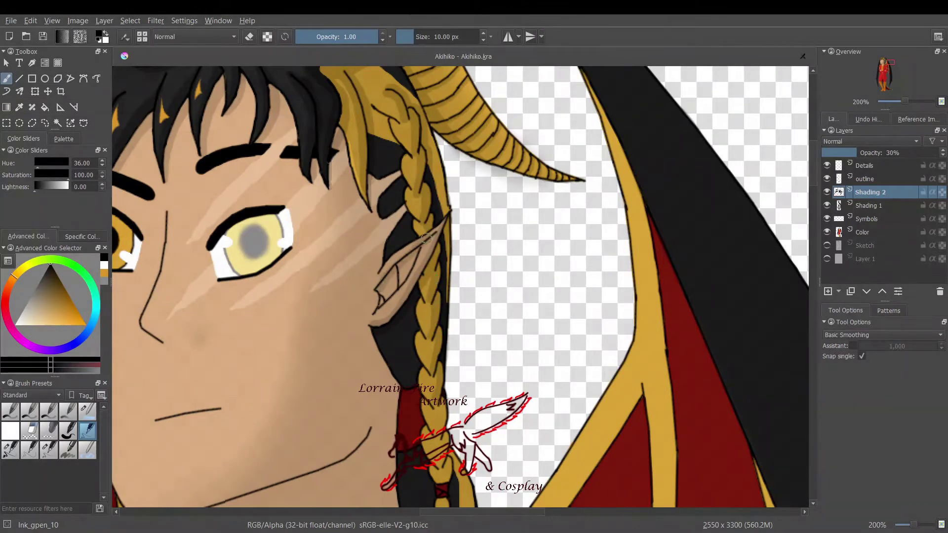
Step: Refine the shading inside the pointed ear with the 5 px precision ink pen and its eraser mode
click(10, 450)
click(49, 451)
key(slash)
key(slash)
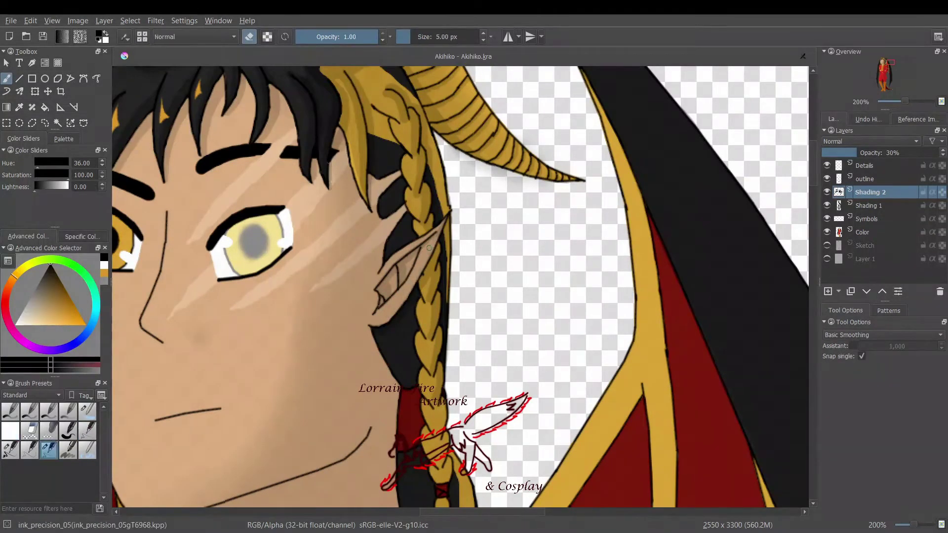
Step: Shade along the inner edge of the gold wing bone behind the shoulder with the 10 px ink pen
key(slash)
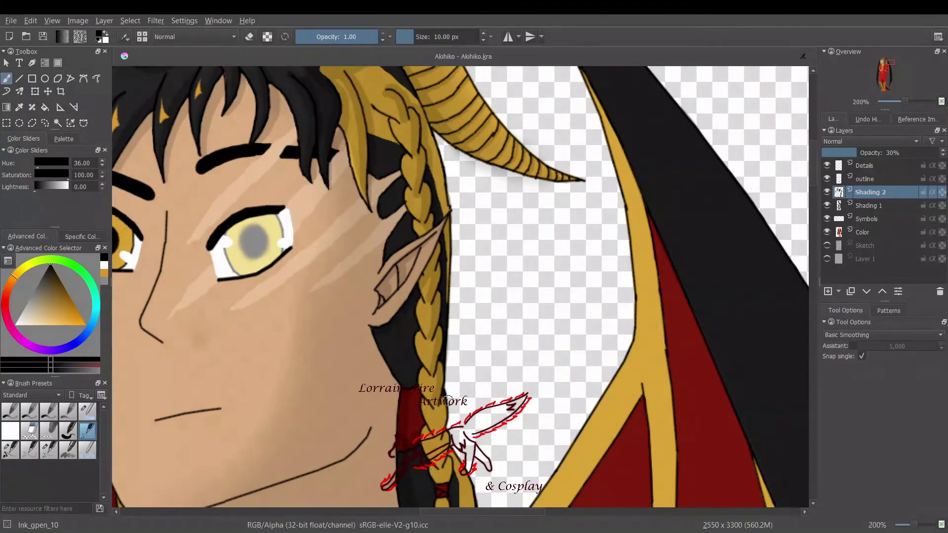
scroll(434, 390, down, 5)
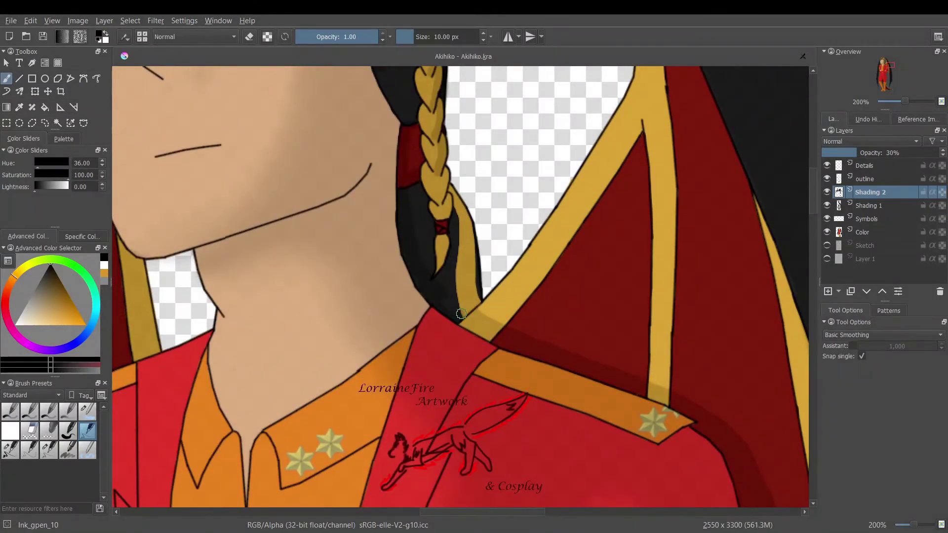
mouse_move(486, 331)
mouse_down()
mouse_move(640, 130)
mouse_move(628, 166)
mouse_move(507, 330)
mouse_up()
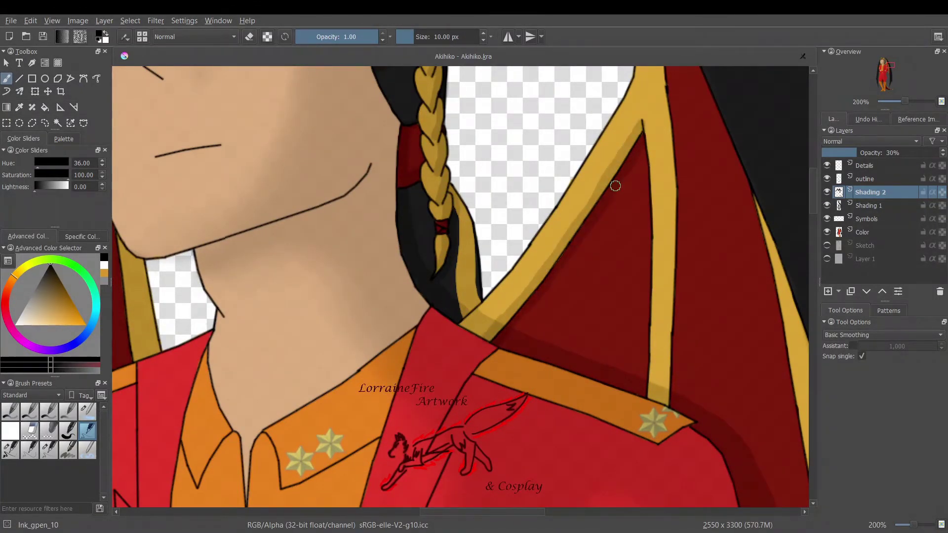
Step: Shade the red wing membrane along the slanted gold bone behind the shoulder and clean the edge with the 25 px ink pen's eraser mode
drag(615, 186, 524, 309)
click(10, 450)
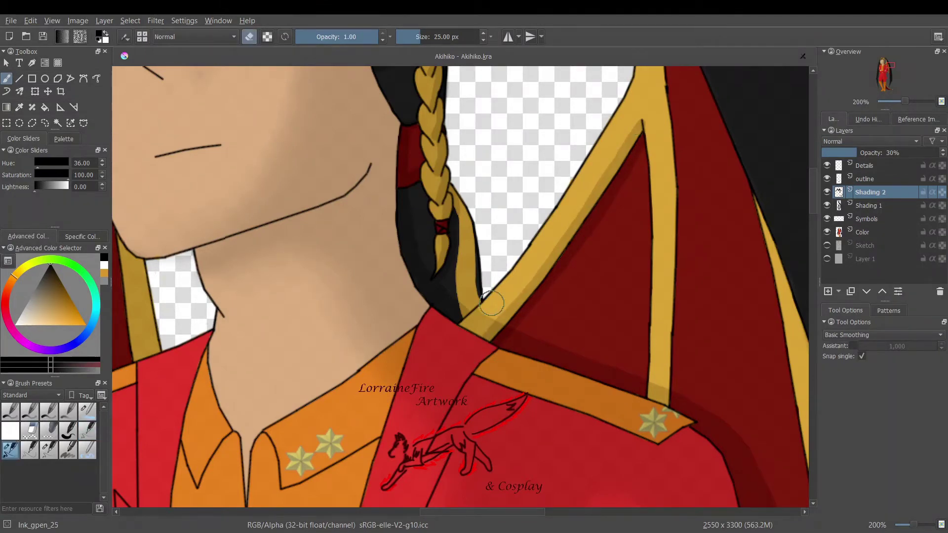
click(72, 447)
Step: Paint a cast shadow on the neck under the jawline with the 10 px ink pen and soften the throat with Blender_Blur
click(86, 433)
mouse_move(205, 250)
mouse_down()
mouse_move(326, 210)
mouse_move(318, 223)
mouse_move(201, 255)
mouse_up()
mouse_move(268, 244)
mouse_down()
mouse_move(274, 301)
mouse_move(284, 240)
mouse_up()
click(10, 431)
click(87, 431)
click(88, 412)
mouse_move(261, 284)
mouse_down()
mouse_move(293, 268)
mouse_move(278, 241)
mouse_up()
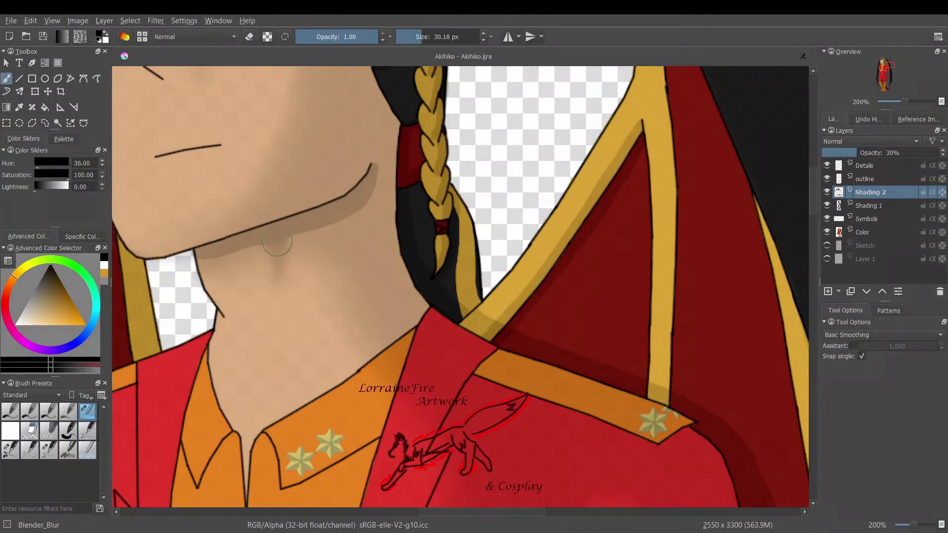
Step: Try to shade the wing section between the hair and the jaw on Shading 2 with the 10 px ink pen
drag(482, 512, 435, 513)
click(11, 431)
click(870, 205)
click(871, 219)
click(872, 232)
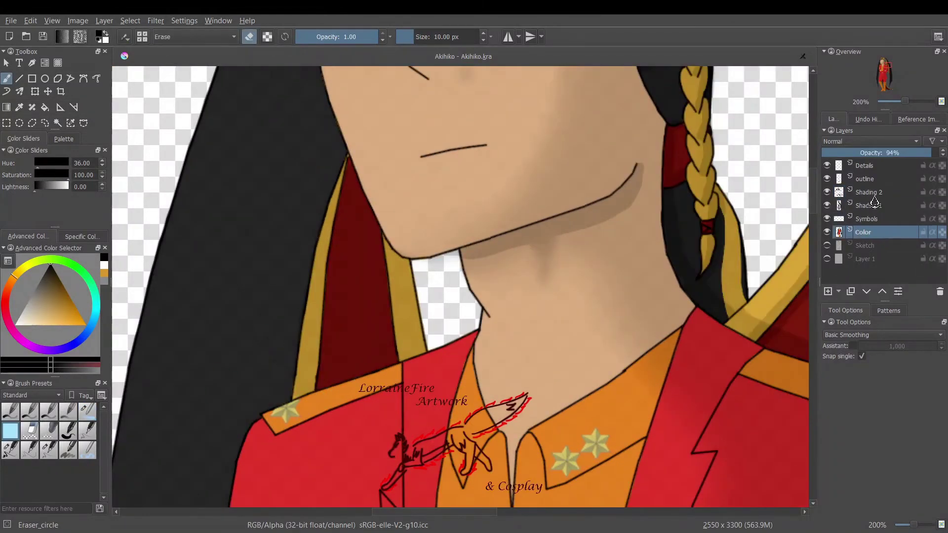
click(872, 193)
click(88, 431)
mouse_move(342, 166)
mouse_down()
mouse_move(320, 245)
mouse_move(322, 371)
mouse_up()
mouse_move(324, 295)
mouse_down()
mouse_move(298, 395)
mouse_move(337, 213)
mouse_up()
click(9, 430)
Step: Add a layer above Shading 2 at 30% opacity and shade the gold and red wing section beside the hair with the 10 px ink pen
click(828, 292)
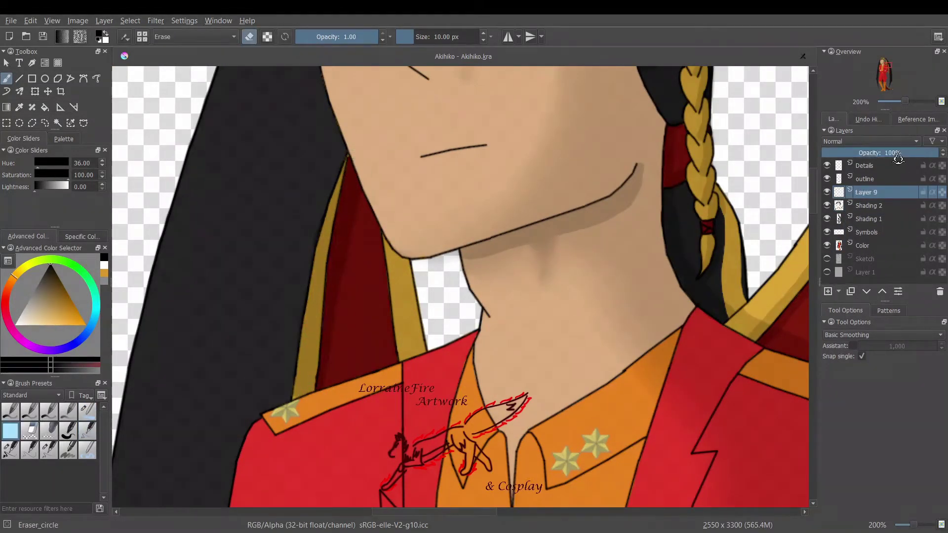
drag(896, 154, 856, 154)
click(88, 431)
mouse_move(348, 170)
mouse_down()
mouse_move(316, 388)
mouse_move(348, 168)
mouse_up()
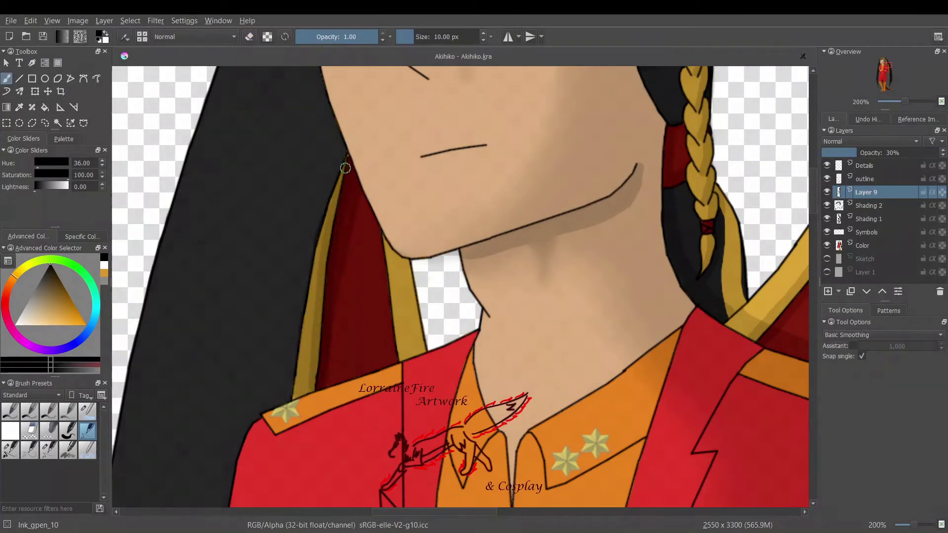
key(e)
Step: On Shading 2, shade the gold wing strip between the jaw and the shoulder with the 10 px ink pen
click(851, 207)
key(slash)
drag(406, 261, 420, 351)
Step: Shade the outer edge of the upright gold wing bone from the shoulder strap up to its tip, erasing the overspill
drag(434, 513, 531, 513)
drag(398, 397, 399, 366)
mouse_move(394, 66)
mouse_down()
mouse_move(401, 336)
mouse_move(391, 92)
mouse_move(417, 176)
mouse_move(408, 405)
mouse_up()
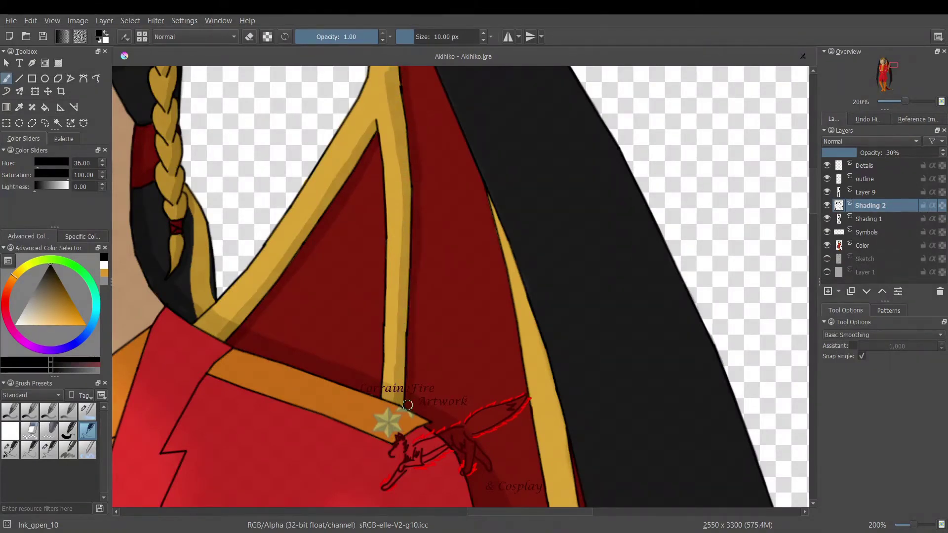
key(e)
scroll(426, 250, up, 5)
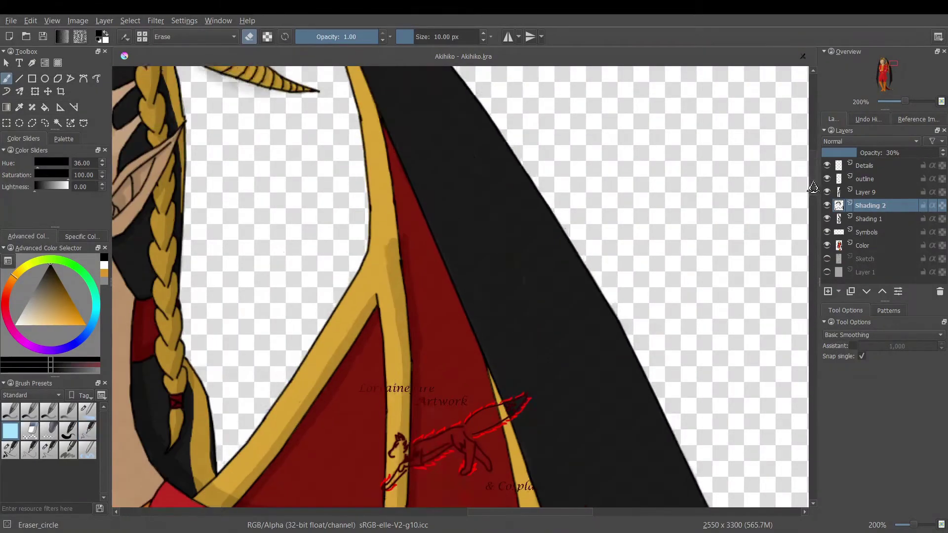
key(e)
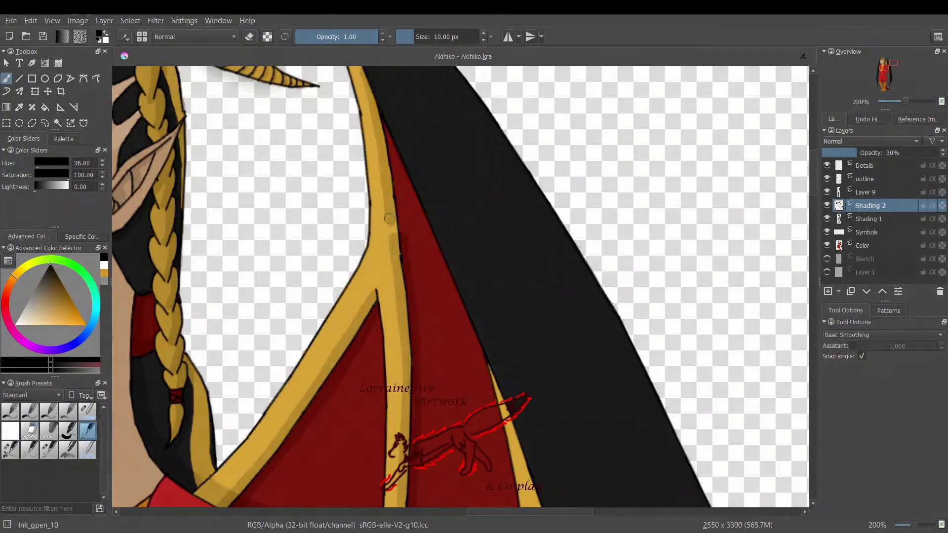
scroll(354, 231, up, 5)
key(e)
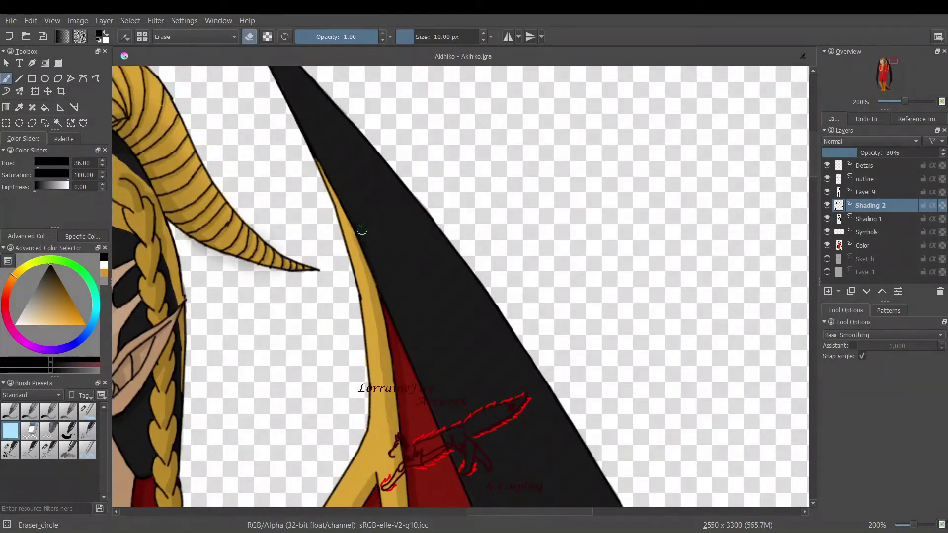
key(e)
Step: Paint a shadow along the notched lapel's edge over the shoulder strap and jacket, trimming it with the eraser
scroll(273, 265, down, 15)
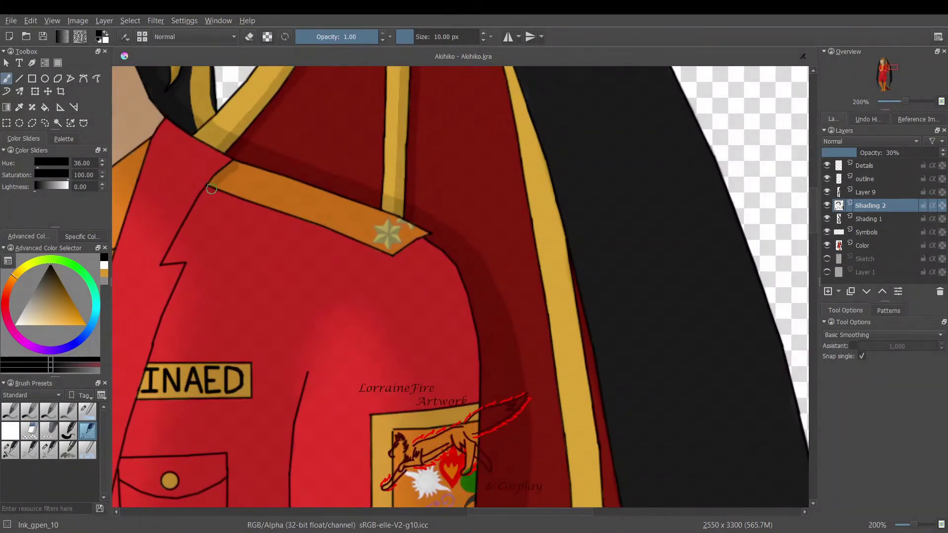
key(e)
drag(199, 218, 203, 210)
click(87, 431)
Step: Paint a shadow on the orange shirt beneath the starred collar flap with the 10 px ink pen and erase the excess
drag(524, 512, 479, 512)
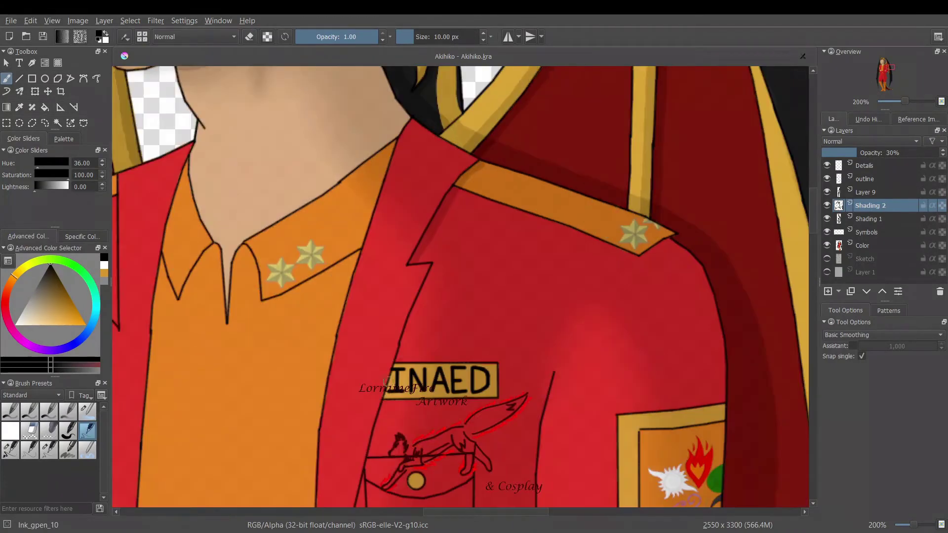
mouse_move(263, 303)
mouse_down()
mouse_move(357, 256)
mouse_move(294, 300)
mouse_up()
key(e)
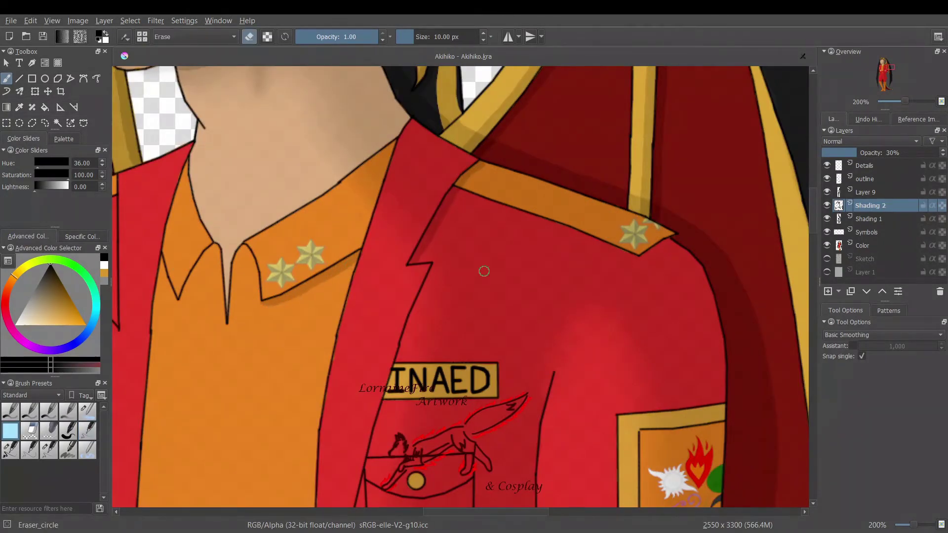
Step: Shade beneath the plain collar point and down the orange shirt's edge beside the jacket with the 10 px ink pen
click(87, 431)
drag(217, 248, 180, 303)
drag(220, 250, 183, 308)
drag(161, 259, 179, 307)
mouse_move(180, 311)
mouse_down()
mouse_move(163, 279)
mouse_move(141, 506)
mouse_up()
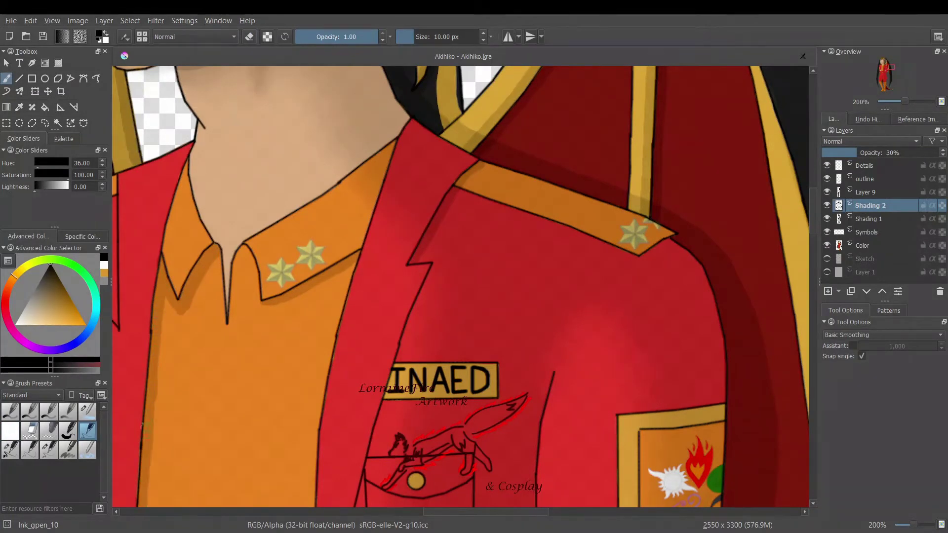
Step: Shade the plain collar along the jacket edge and the neck beside it, refining with the eraser and 5 px precision ink pen
drag(198, 142, 163, 269)
mouse_move(200, 147)
mouse_down()
mouse_move(196, 182)
mouse_move(227, 315)
mouse_move(203, 195)
mouse_up()
click(11, 431)
click(48, 451)
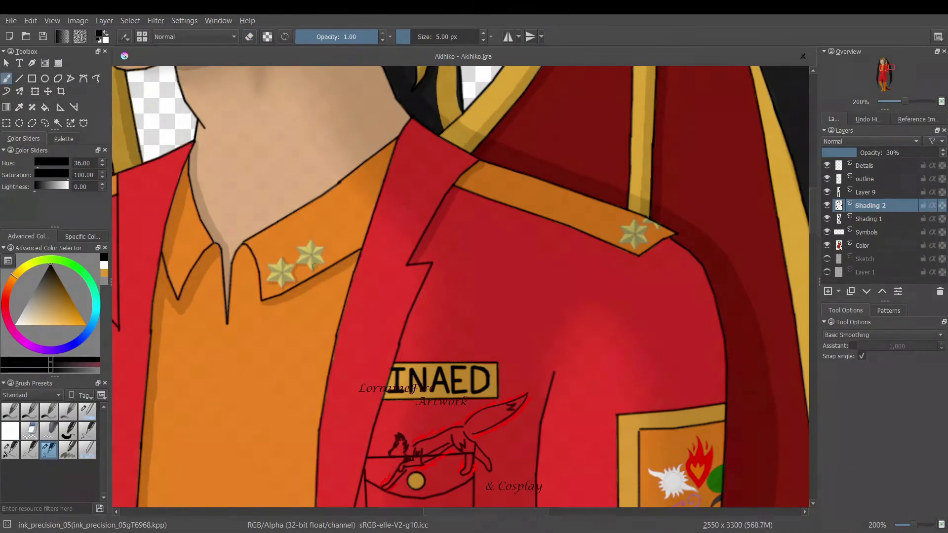
Step: Add a cast shadow on the jacket beneath the starred shoulder strap with the 5 px precision ink pen and clean it with the eraser
scroll(313, 241, right, 3)
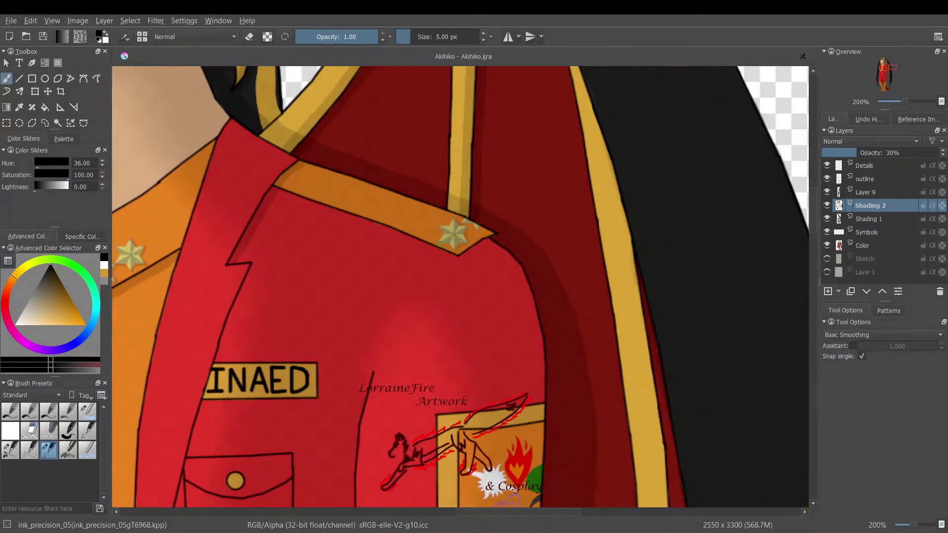
key(e)
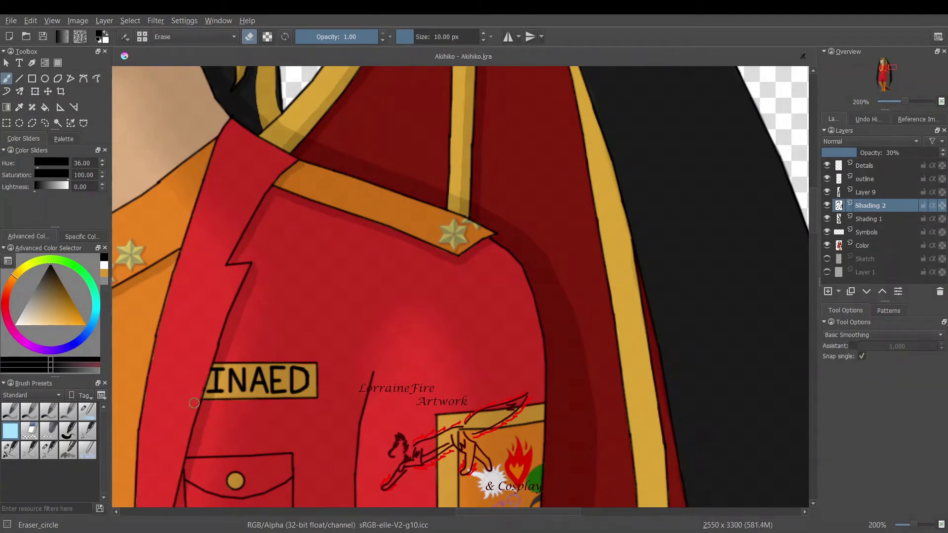
key(slash)
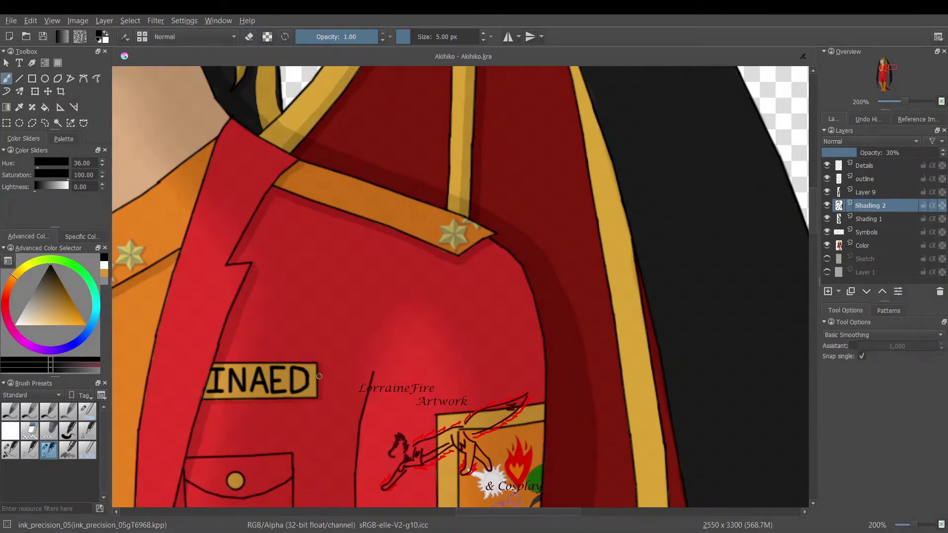
Step: Refine the shadow under the chest pocket's flap with the circle eraser and the 5 px precision ink pen
click(11, 431)
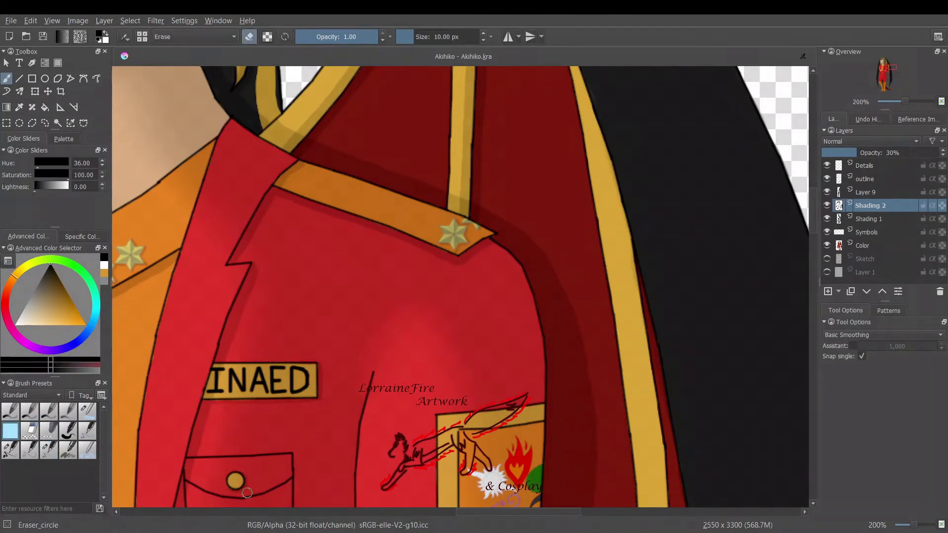
click(82, 433)
click(50, 450)
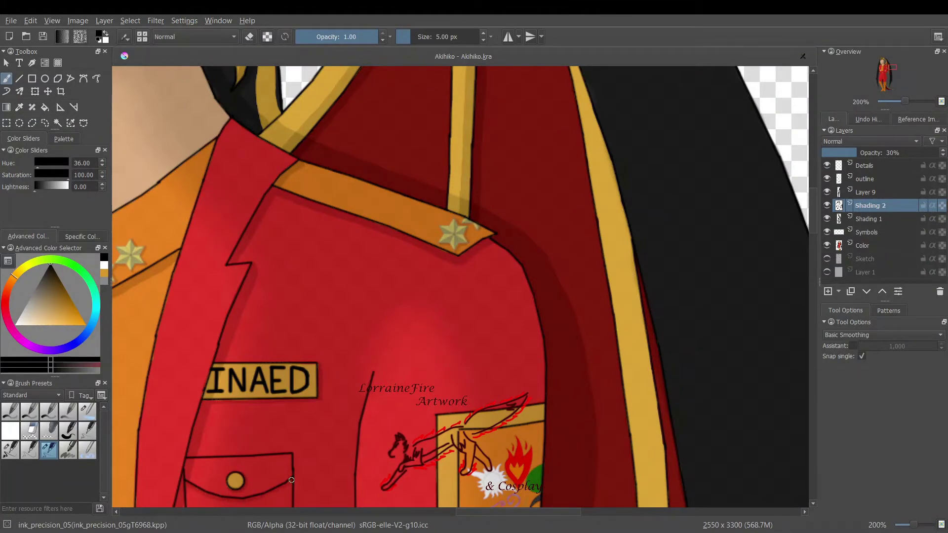
Step: Shade the chest pocket's outer side and the inner edges of the sleeve patch's gold frame with the 10 px ink pen
click(87, 431)
drag(295, 458, 297, 505)
drag(464, 427, 531, 422)
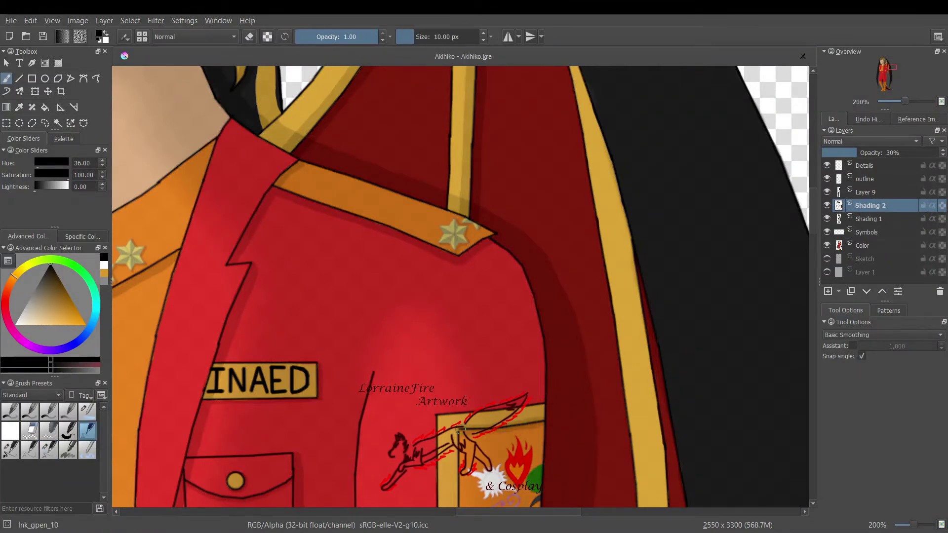
drag(459, 430, 459, 506)
Step: Shade the outermost gold wing bone and the red strip beside it, cleaning the edge with the 25 px ink pen's eraser mode
drag(604, 147, 661, 506)
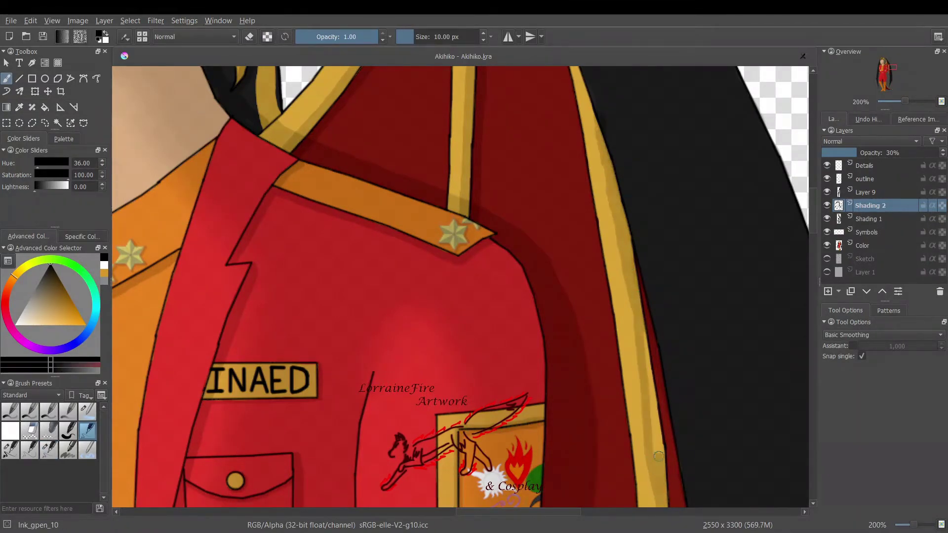
drag(660, 454, 644, 338)
drag(645, 304, 675, 506)
click(9, 444)
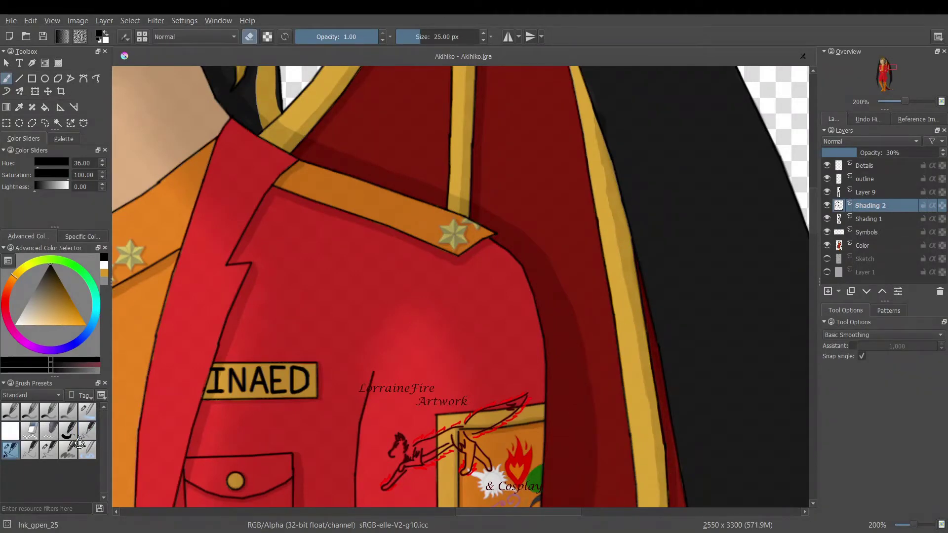
key(e)
drag(585, 126, 614, 273)
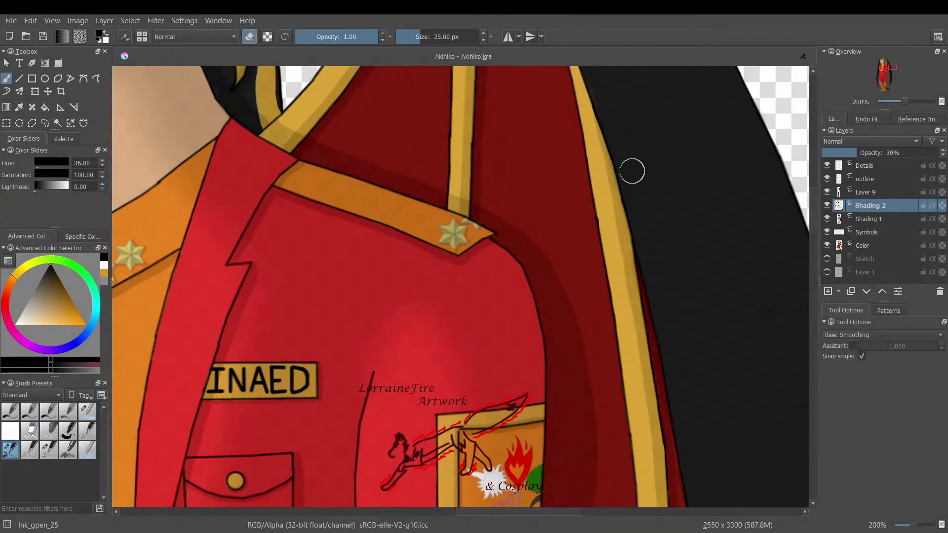
Step: Extend the chest pocket's shadow down its side and along its pointed lower edge with the 10 px ink pen, then trim it
drag(814, 217, 814, 247)
click(87, 430)
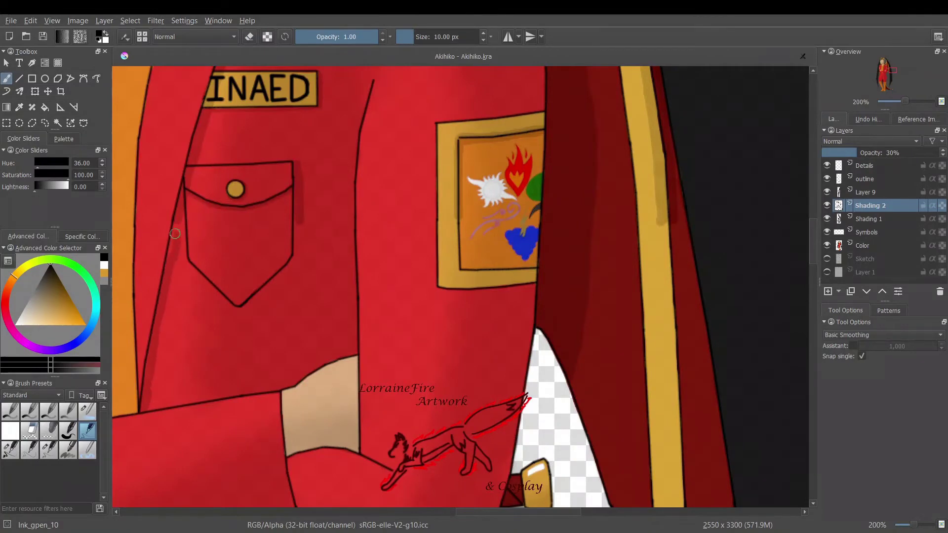
drag(239, 309, 294, 260)
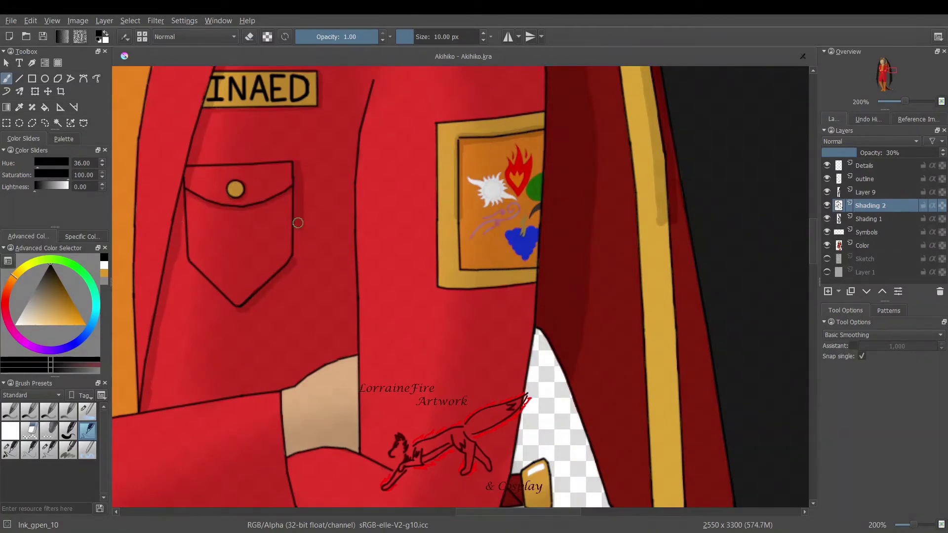
drag(297, 223, 296, 259)
click(11, 431)
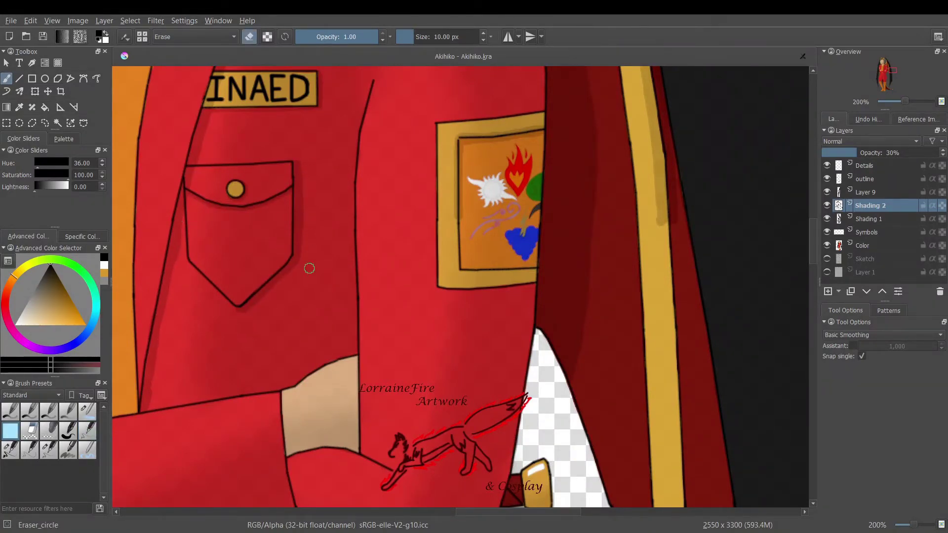
Step: Paint a shadow on the jacket along the upper sleeve's inner edge with the 10 px ink pen and erase the overspill
click(86, 437)
mouse_move(369, 79)
mouse_down()
mouse_move(351, 343)
mouse_move(351, 198)
mouse_up()
click(10, 431)
drag(367, 148, 373, 73)
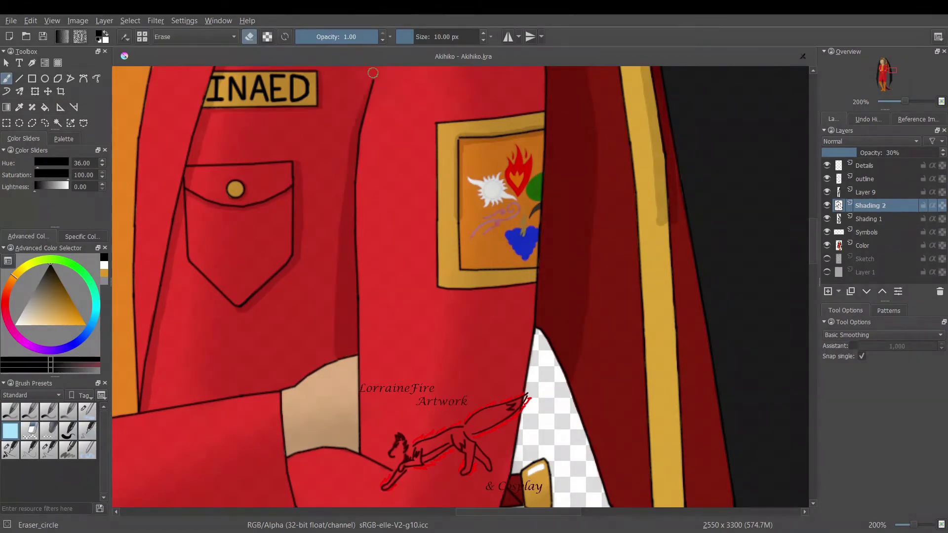
Step: Finish and clean the shadow along the lower part of the sleeve patch's gold frame
key(e)
click(11, 431)
mouse_move(460, 256)
mouse_down()
mouse_move(462, 270)
mouse_move(487, 288)
mouse_move(536, 285)
mouse_up()
Step: Continue the shadow down the outermost gold wing bone and adjoining red membrane beside the sleeve with the 10 px ink pen
click(87, 431)
drag(662, 223, 673, 367)
drag(673, 228, 680, 363)
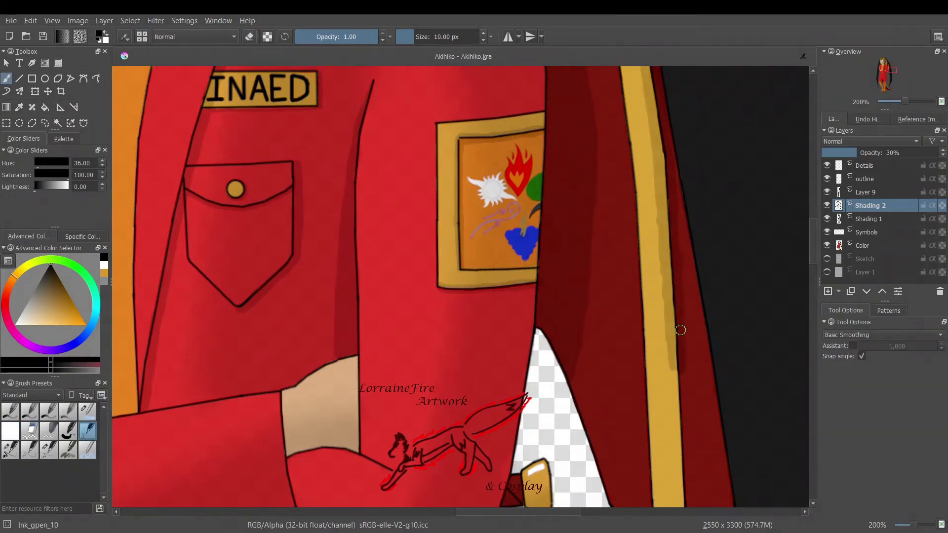
mouse_move(680, 329)
mouse_down()
mouse_move(688, 445)
mouse_move(676, 257)
mouse_move(679, 505)
mouse_up()
drag(688, 452, 689, 505)
click(11, 431)
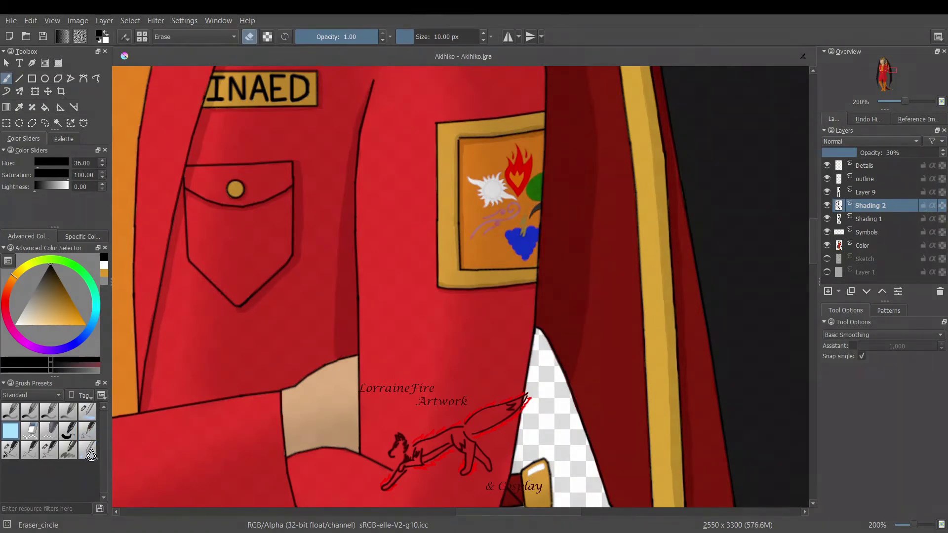
Step: Shade the wrist beside the cuff and the sleeve beneath the crossed forearm with the 10 px ink pen, trimming the shadow with the eraser
key(e)
drag(285, 391, 300, 504)
scroll(575, 305, down, 5)
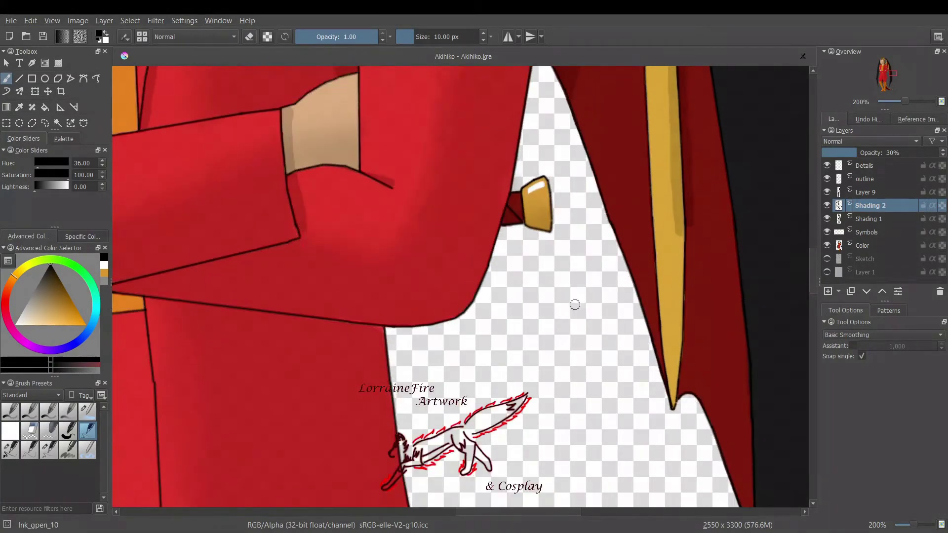
drag(118, 286, 309, 250)
click(16, 434)
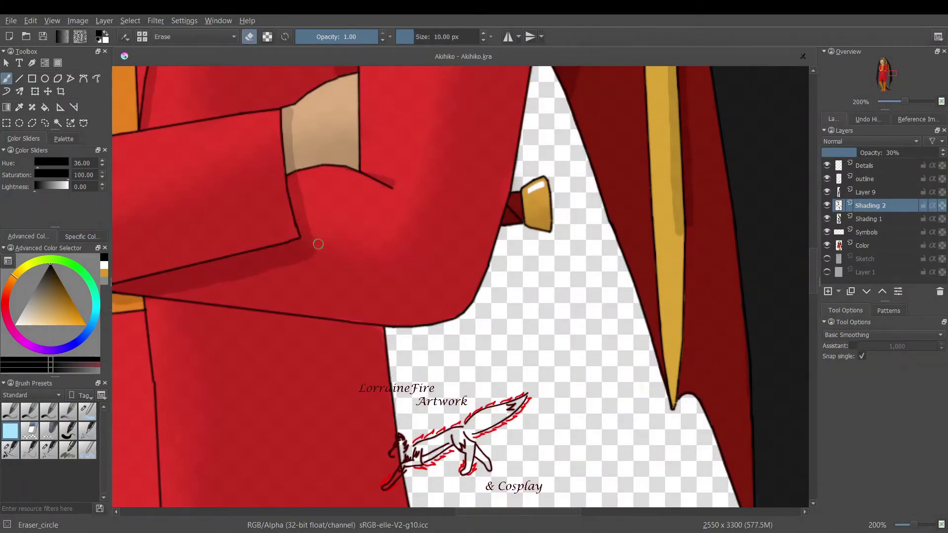
click(10, 451)
click(11, 431)
Step: Shade the tapering lower end of the gold wing bone with the 10 px ink pen
click(88, 431)
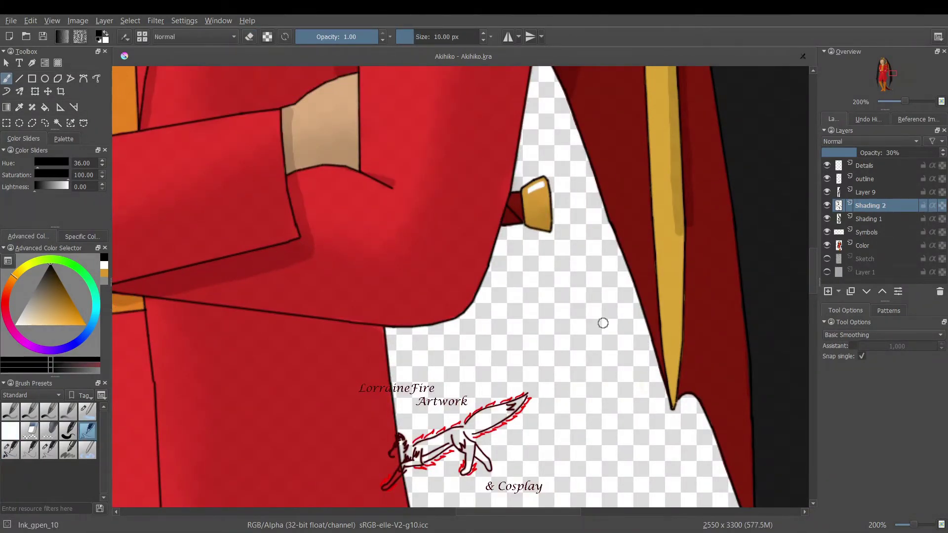
mouse_move(674, 405)
mouse_down()
mouse_move(679, 254)
mouse_move(686, 332)
mouse_move(688, 224)
mouse_up()
Step: Paint a cast shadow across the belt and coat beneath the crossed arms with the 25 px ink pen and erase the overspill
drag(523, 512, 454, 511)
click(11, 450)
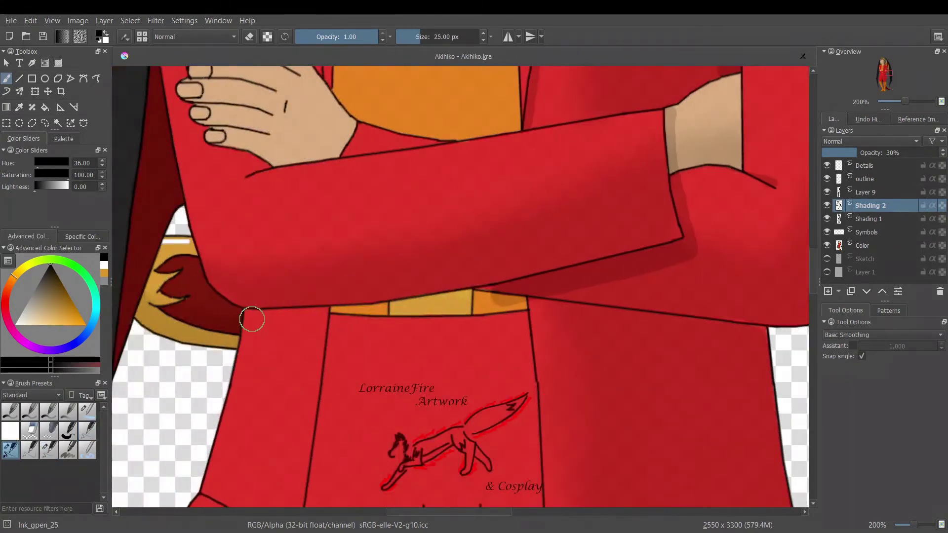
mouse_move(252, 319)
mouse_down()
mouse_move(510, 288)
mouse_move(403, 356)
mouse_move(476, 301)
mouse_move(730, 334)
mouse_up()
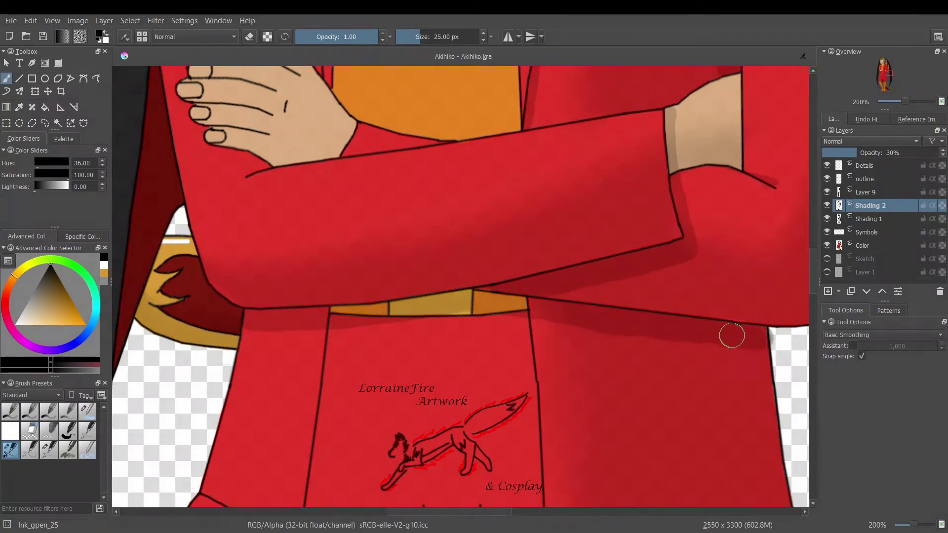
key(e)
key(slash)
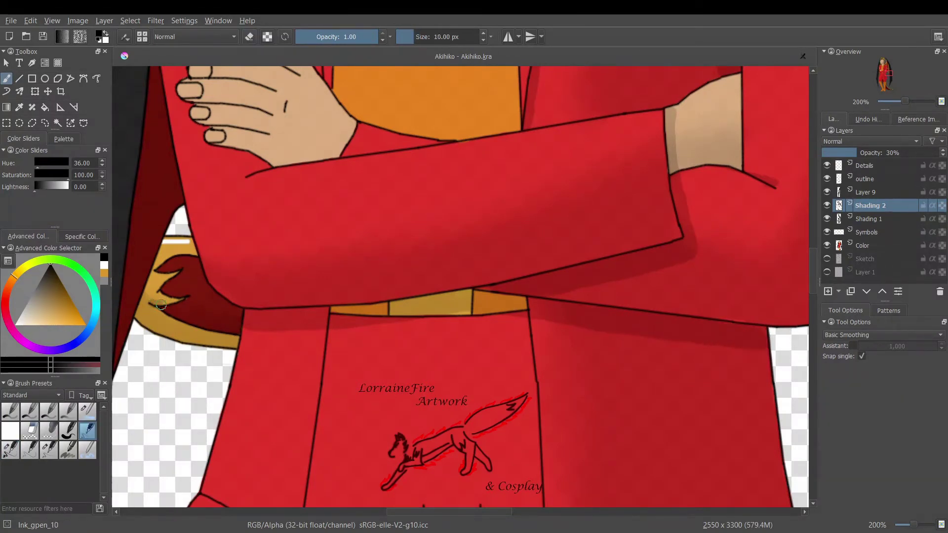
Step: Shade the coat along its front edge below the belt on Layer 9 with the 10 px ink pen, trimming with the eraser
key(e)
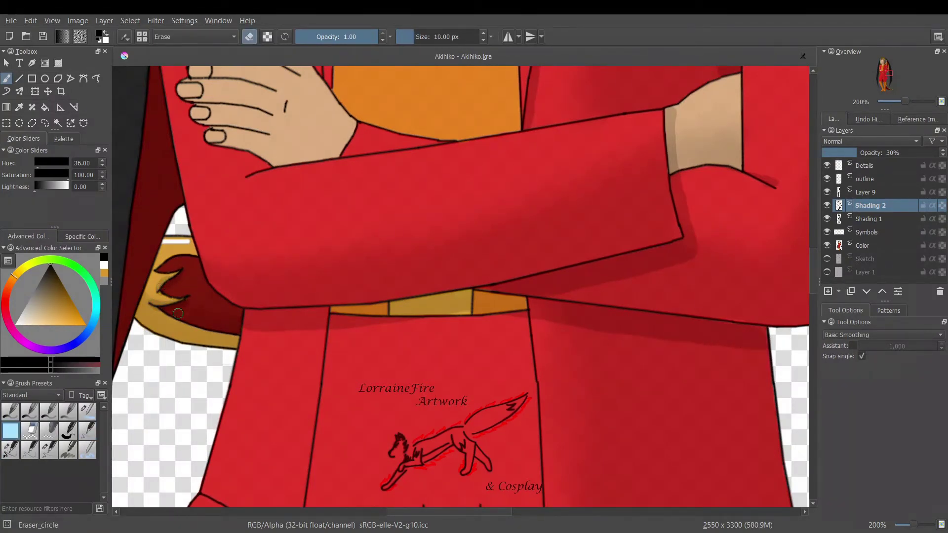
key(e)
key(e)
click(880, 192)
click(87, 434)
drag(334, 311, 312, 504)
click(11, 432)
drag(332, 394, 328, 438)
Step: Paint thin shadows beneath the belt and beside the belt buckle with the 10 px ink pen
click(88, 432)
drag(337, 320, 524, 313)
drag(469, 292, 474, 307)
Step: Shade the orange shirt's edge beside the coat and the sleeve beneath the resting hand on Shading 2
key(Page_Down)
scroll(381, 368, up, 5)
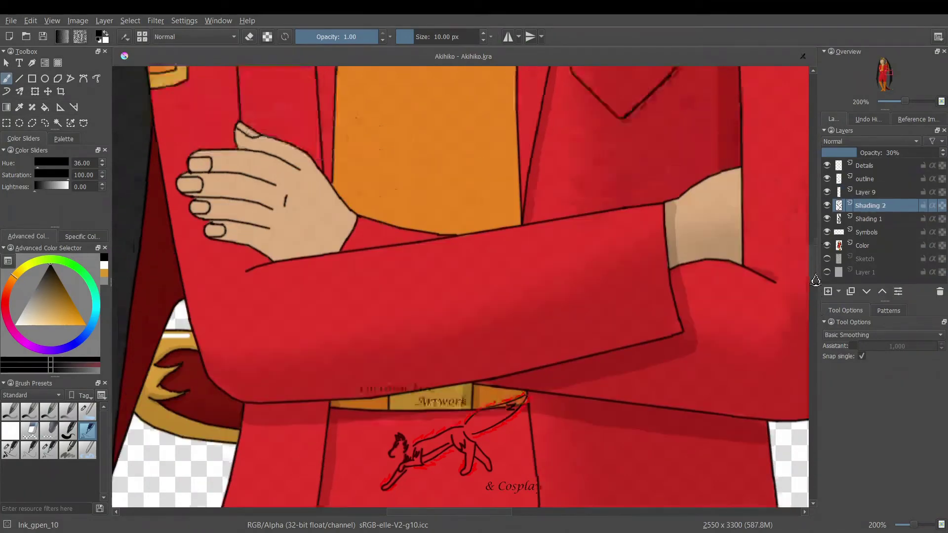
drag(345, 67, 339, 181)
mouse_move(214, 252)
mouse_down()
mouse_move(275, 274)
mouse_move(265, 277)
mouse_up()
Step: Shade the back of the resting hand on Shading 1 with the 25 px ink pen and erase the overspill
click(870, 219)
click(11, 450)
click(249, 37)
mouse_move(318, 190)
mouse_down()
mouse_move(276, 277)
mouse_move(316, 224)
mouse_move(316, 247)
mouse_up()
click(11, 432)
drag(275, 286, 346, 274)
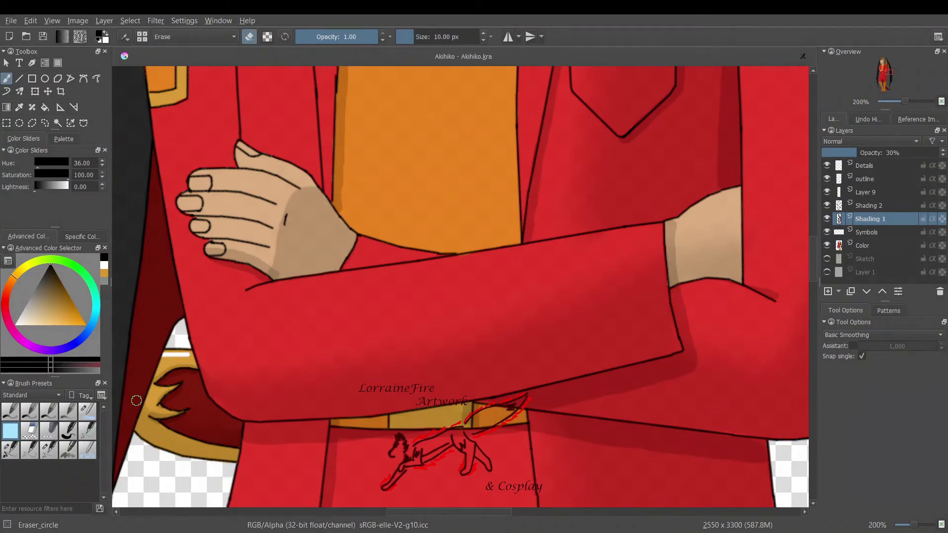
Step: Shade the lower edge of each finger on Shading 2 with the 10 px ink pen, cleaning up around the nails with the eraser
click(87, 430)
key(Page_Up)
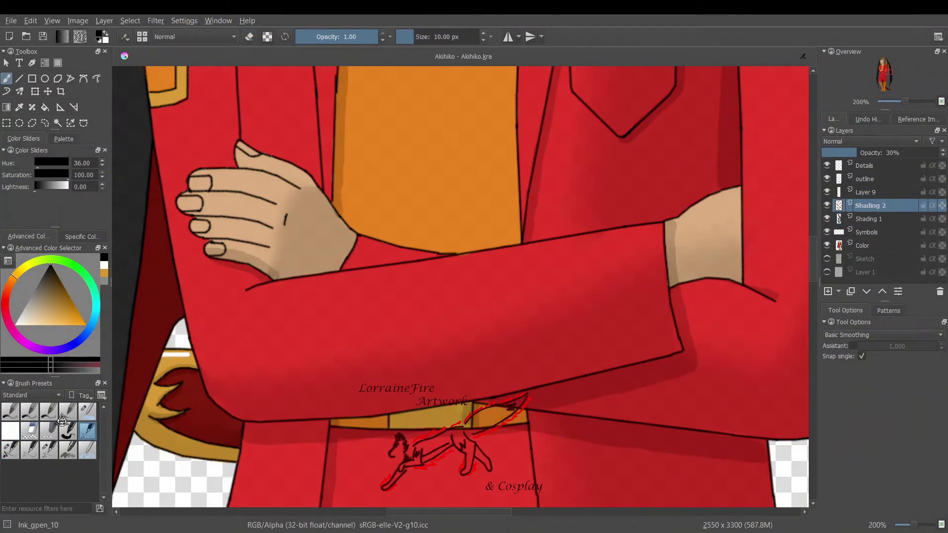
click(11, 431)
click(87, 430)
drag(198, 232, 268, 244)
drag(187, 211, 271, 224)
drag(194, 188, 251, 190)
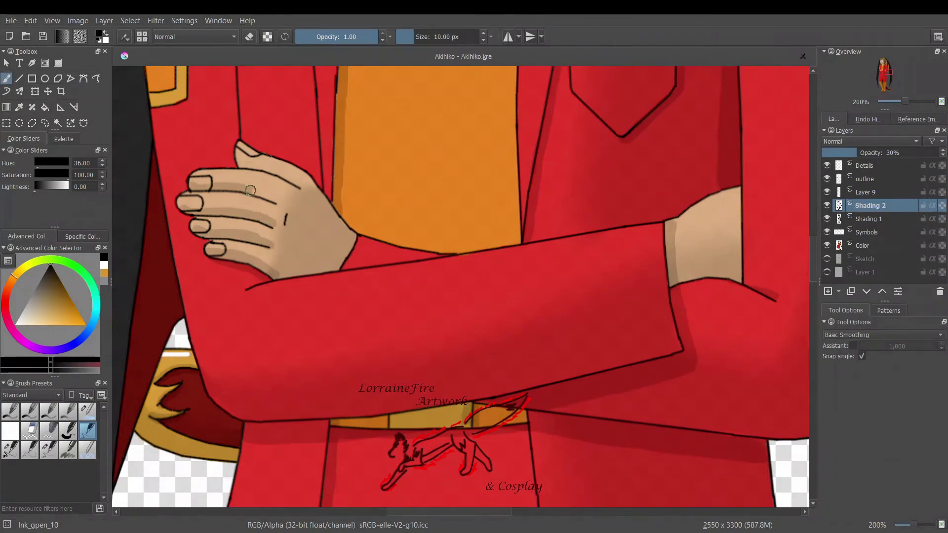
key(e)
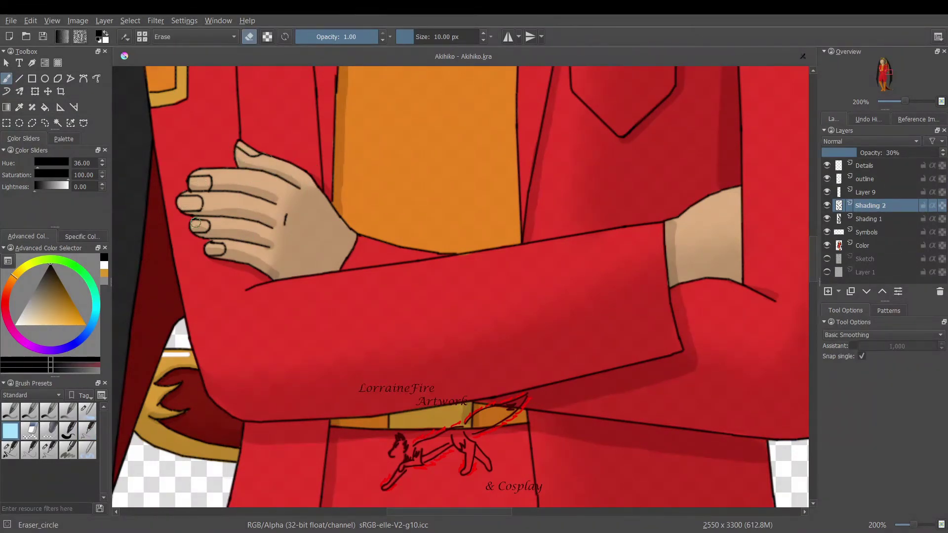
key(e)
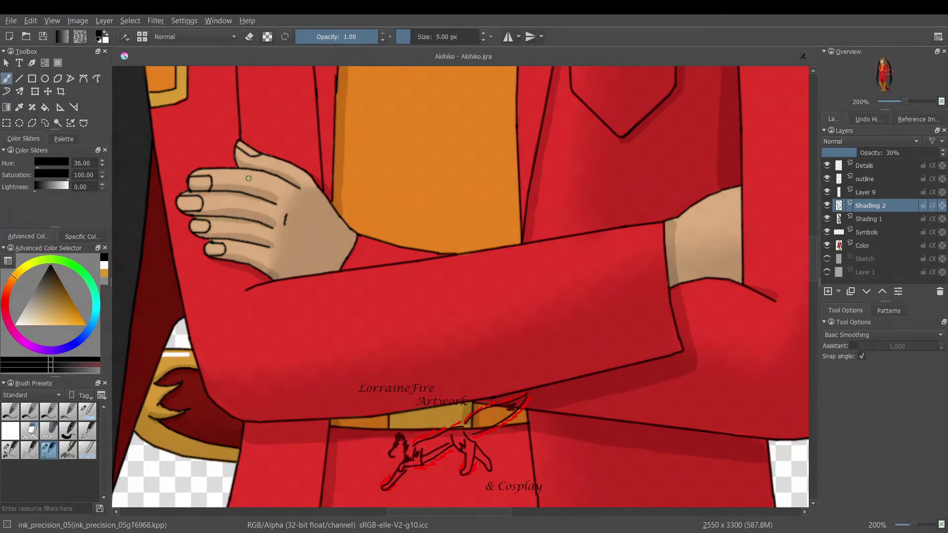
Step: Tint the fingernails white on the Details layer with the 10 px ink pen at 0.15 opacity, trimming with the eraser
click(865, 166)
click(104, 265)
click(88, 431)
click(327, 37)
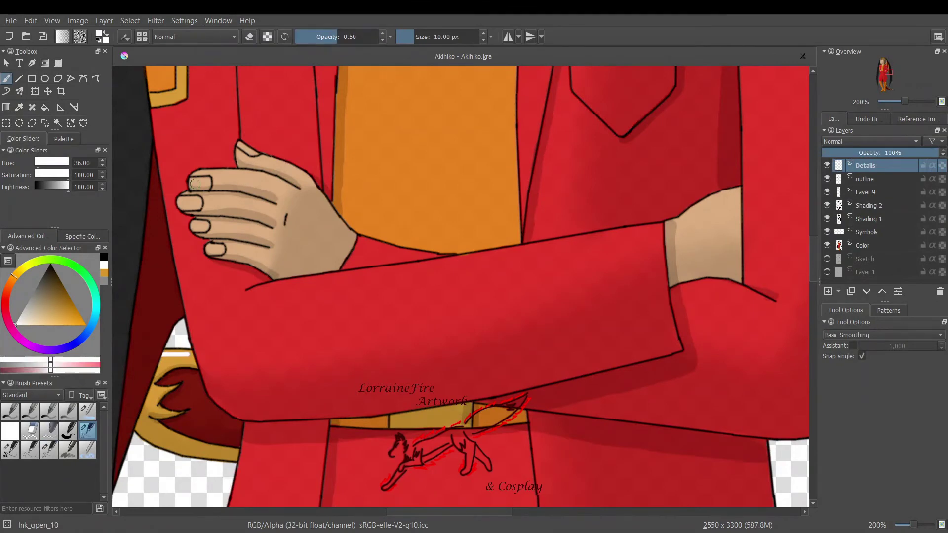
key(ctrl+z)
drag(194, 183, 206, 182)
click(319, 38)
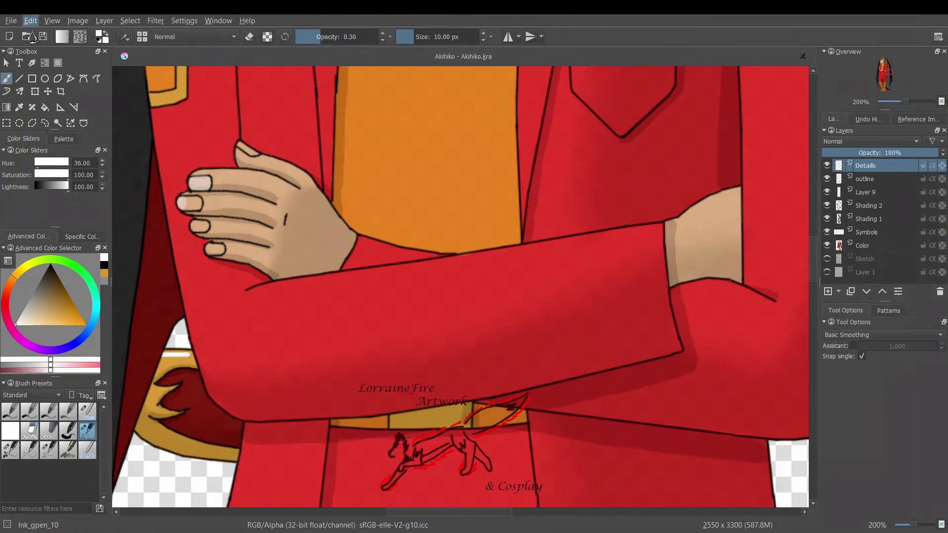
key(ctrl+z)
key(i)
key(i)
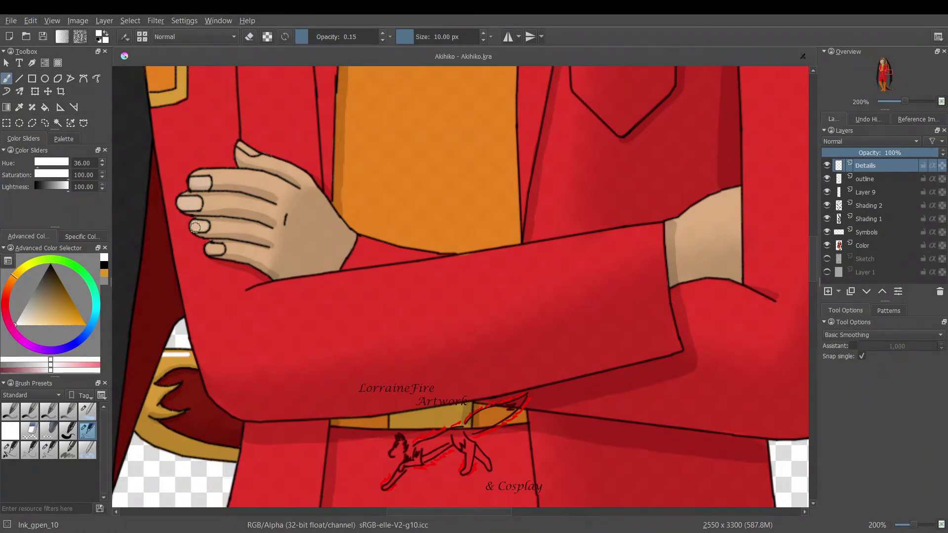
key(e)
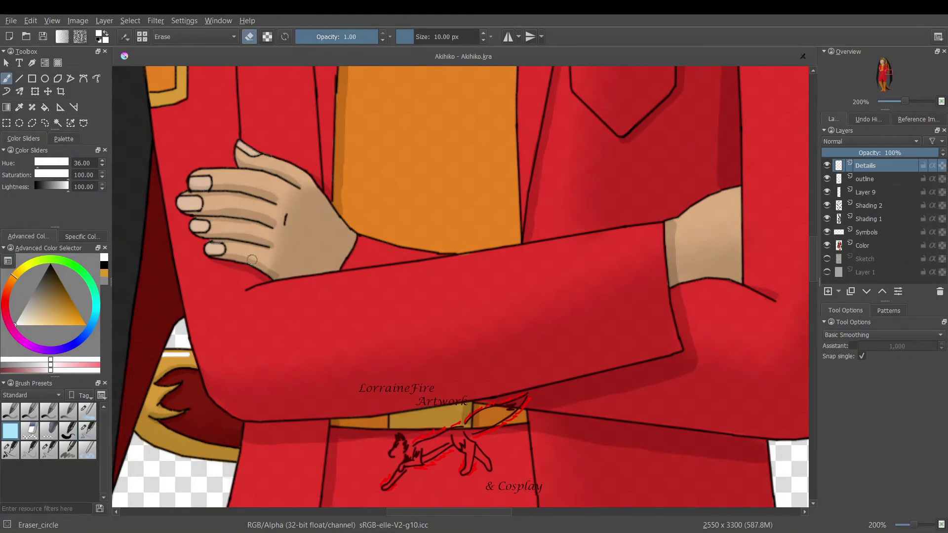
Step: Shade the red wing membrane beside the sleeve in black on Shading 1, restoring the 10 px ink pen to full opacity
key(Page_Down)
key(Page_Down)
key(Page_Down)
key(Page_Down)
scroll(207, 448, left, 5)
click(88, 432)
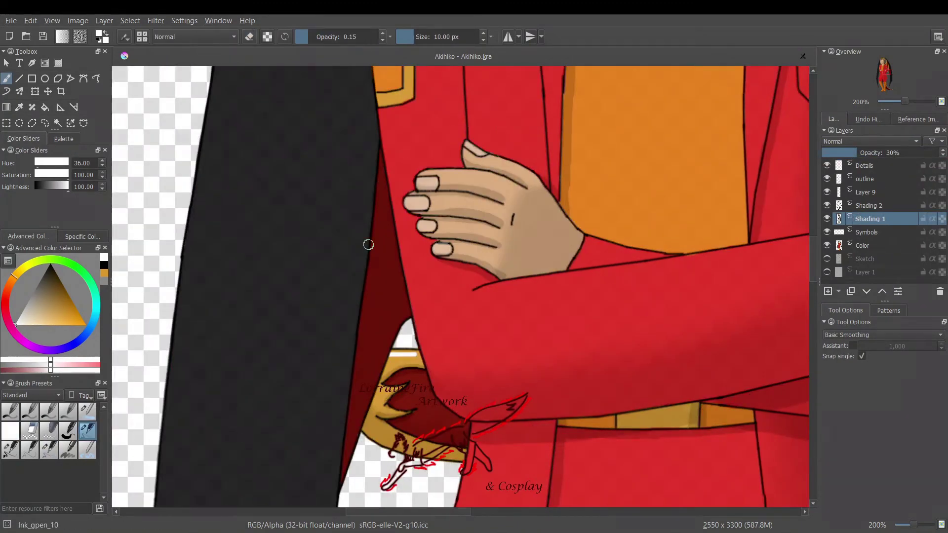
drag(357, 409, 344, 487)
click(30, 21)
click(25, 39)
click(105, 34)
drag(392, 250, 380, 332)
drag(341, 37, 437, 37)
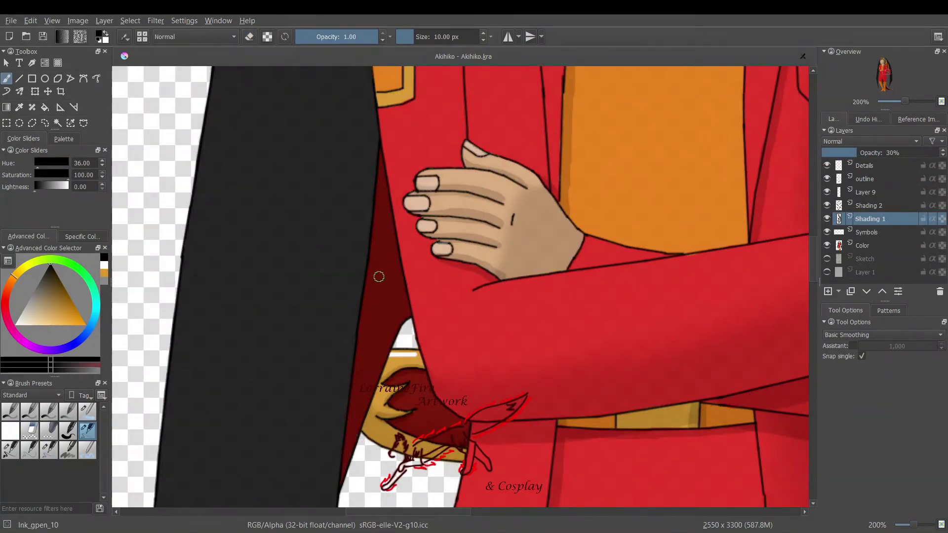
Step: Deepen the membrane beside the sleeve with a cast shadow on Shading 2, cleaning its edge with the eraser
key(Page_Up)
mouse_move(384, 232)
mouse_down()
mouse_move(348, 448)
mouse_move(385, 226)
mouse_up()
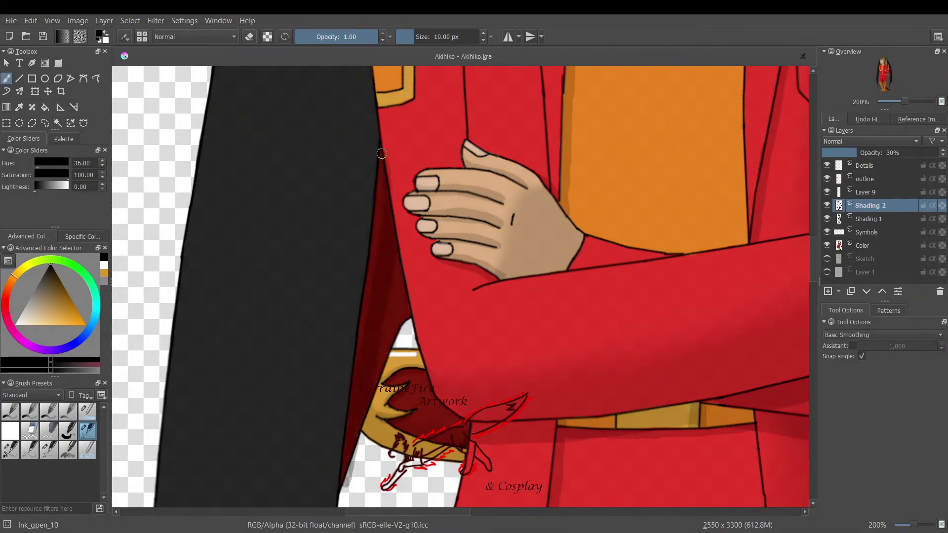
key(e)
Step: Shade around the gold-framed flame badge on the sleeve with the 10 px ink pen, trim it and select the 5 px precision pen
scroll(433, 373, up, 5)
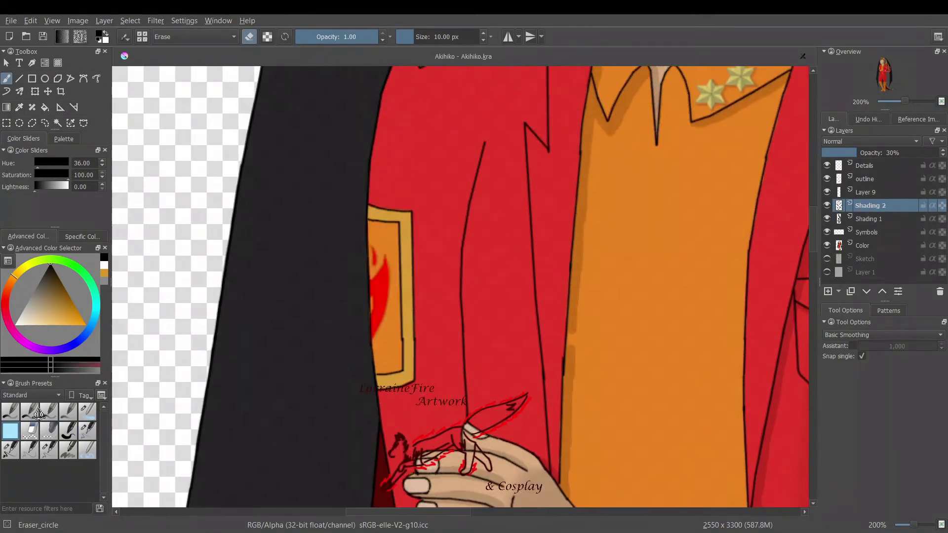
key(e)
mouse_move(410, 221)
mouse_down()
mouse_move(415, 341)
mouse_move(377, 393)
mouse_move(403, 402)
mouse_up()
key(e)
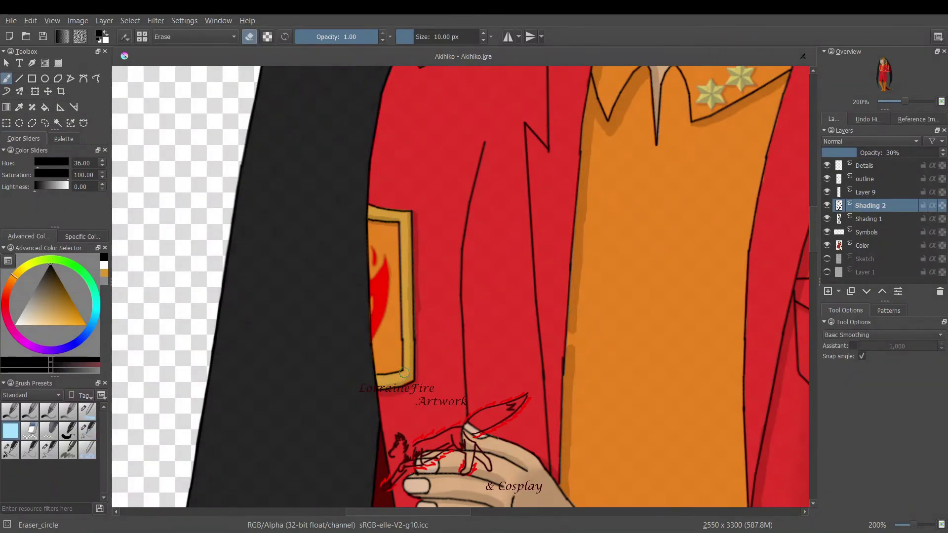
click(48, 450)
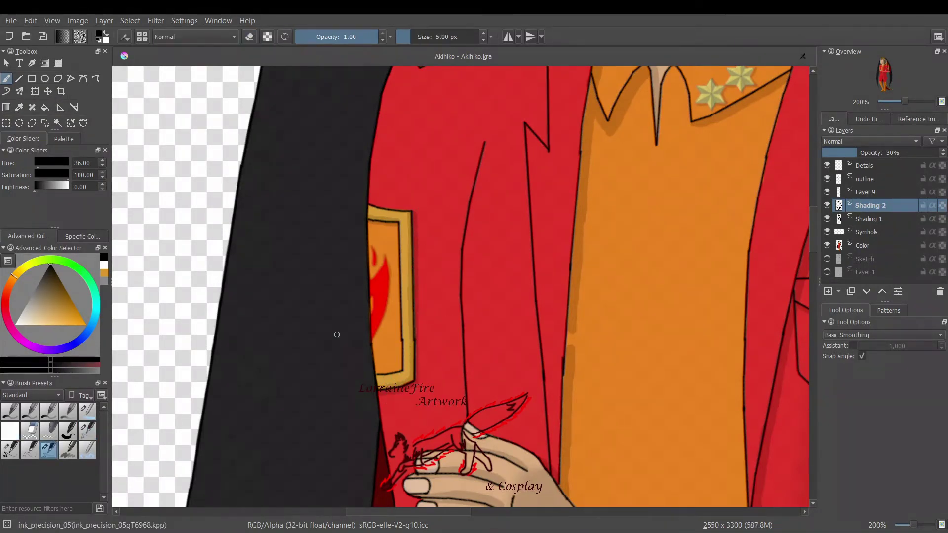
Step: Paint a cast shadow down the fold line between the badge sleeve and the coat front with the ink pens
key(v)
click(502, 512)
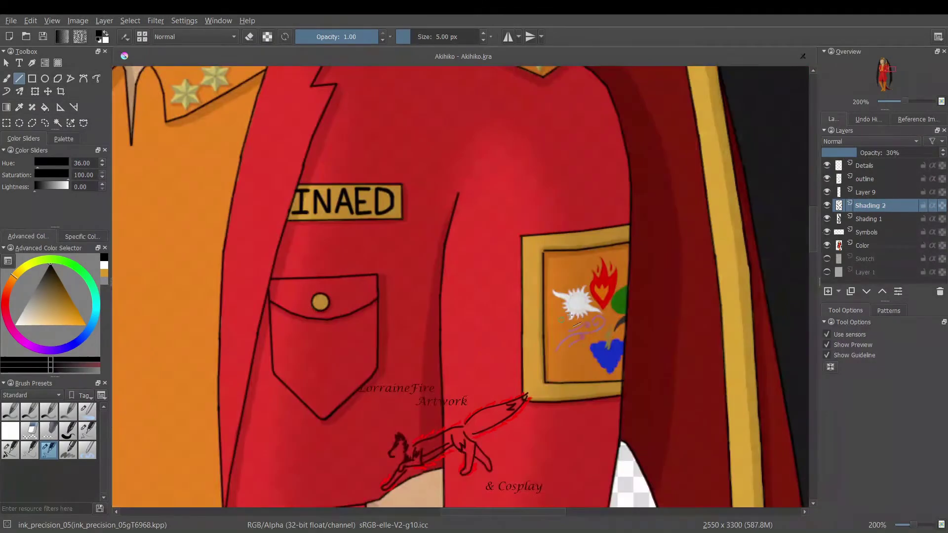
drag(451, 512, 367, 514)
click(87, 431)
key(b)
drag(421, 144, 400, 446)
click(4, 454)
drag(376, 305, 378, 377)
drag(407, 145, 380, 297)
Step: Shade around the lower coat pocket and beneath its flap with the 10 px ink pen, using the 5 px precision pen for details
click(88, 434)
mouse_move(813, 222)
mouse_down()
mouse_move(813, 174)
mouse_move(813, 301)
mouse_up()
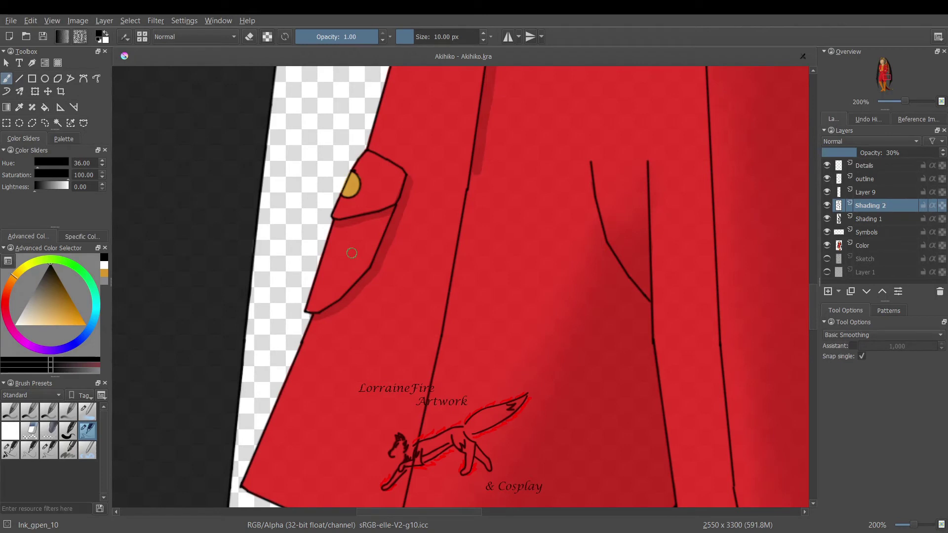
click(43, 452)
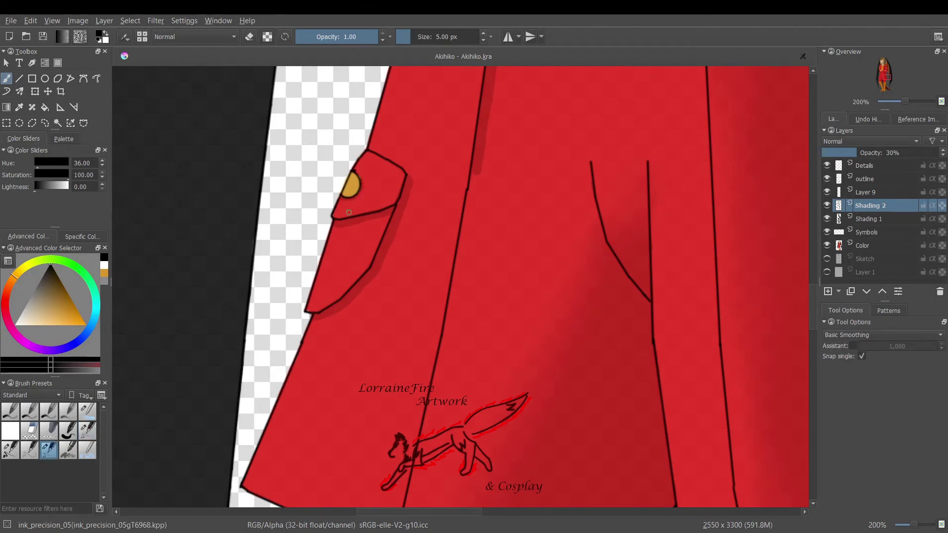
key(slash)
Step: Paint the coat panel's shadow down its front edge and beneath its hem onto the trouser leg on Layer 9, erasing the overspill
click(867, 193)
drag(411, 502, 479, 165)
drag(475, 180, 434, 395)
click(10, 450)
key(e)
drag(495, 167, 459, 365)
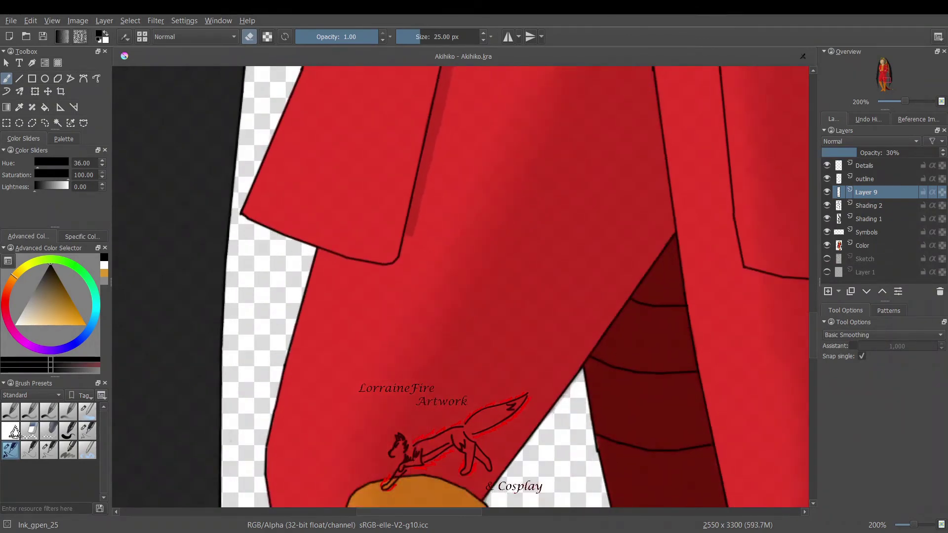
drag(316, 267, 395, 277)
mouse_move(405, 237)
mouse_down()
mouse_move(349, 267)
mouse_move(360, 278)
mouse_up()
key(e)
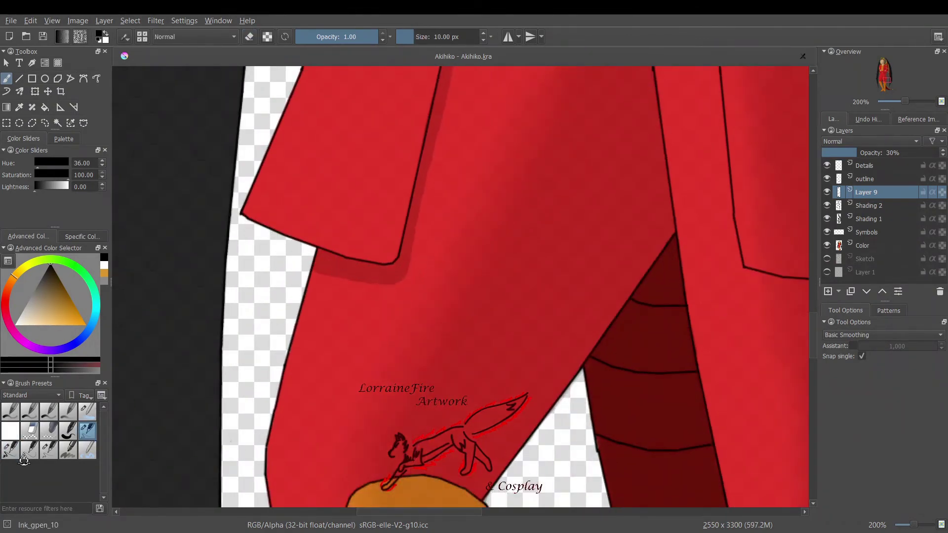
Step: Paint a cast shadow down the inner trouser leg toward the boot on Shading 2 with the 25 px ink pen, smoothing its edge by erasing
click(10, 449)
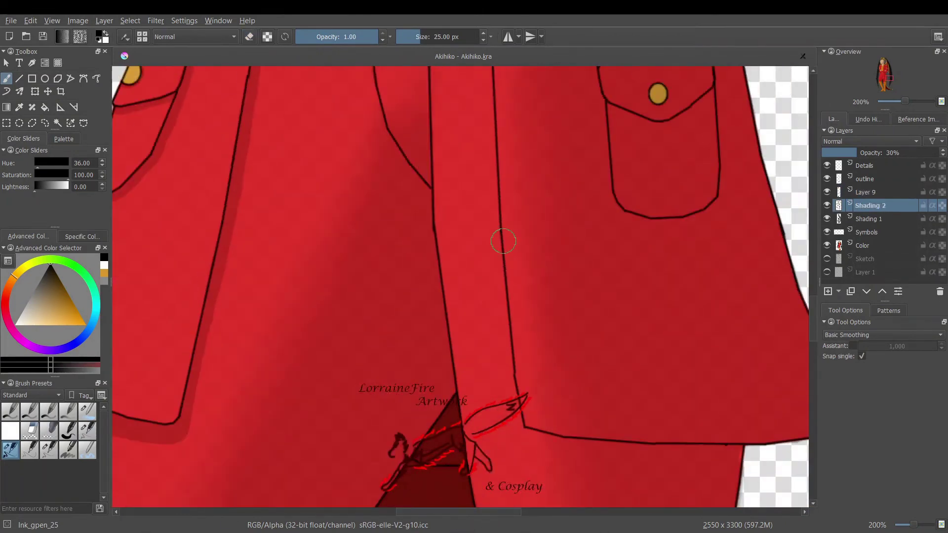
drag(431, 195, 359, 503)
mouse_move(359, 504)
mouse_down()
mouse_move(421, 423)
mouse_move(441, 296)
mouse_up()
key(slash)
drag(439, 190, 460, 383)
drag(426, 197, 425, 191)
scroll(423, 222, down, 5)
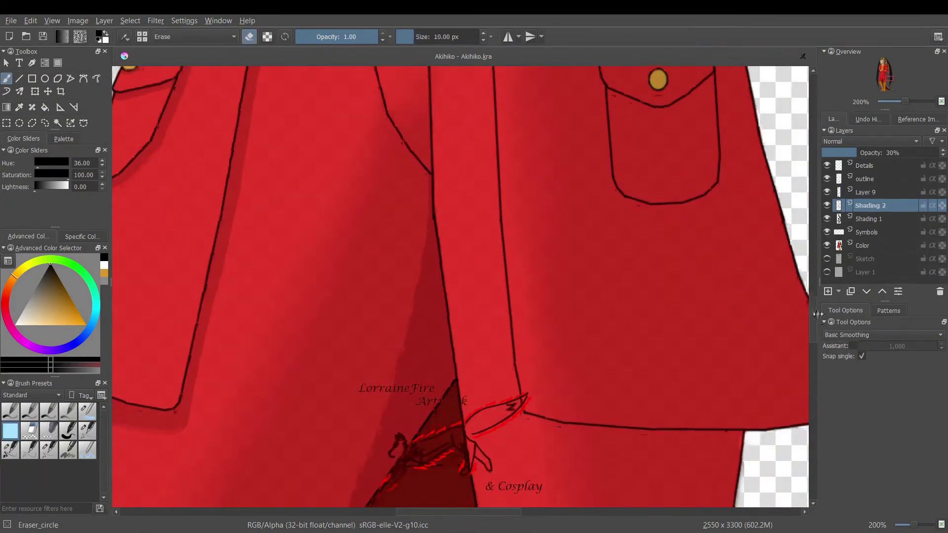
key(e)
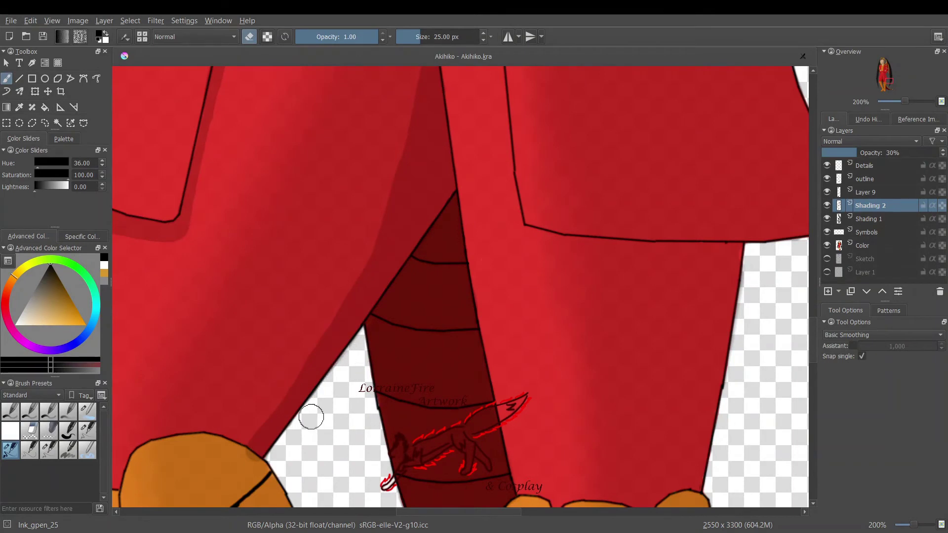
drag(247, 451, 340, 286)
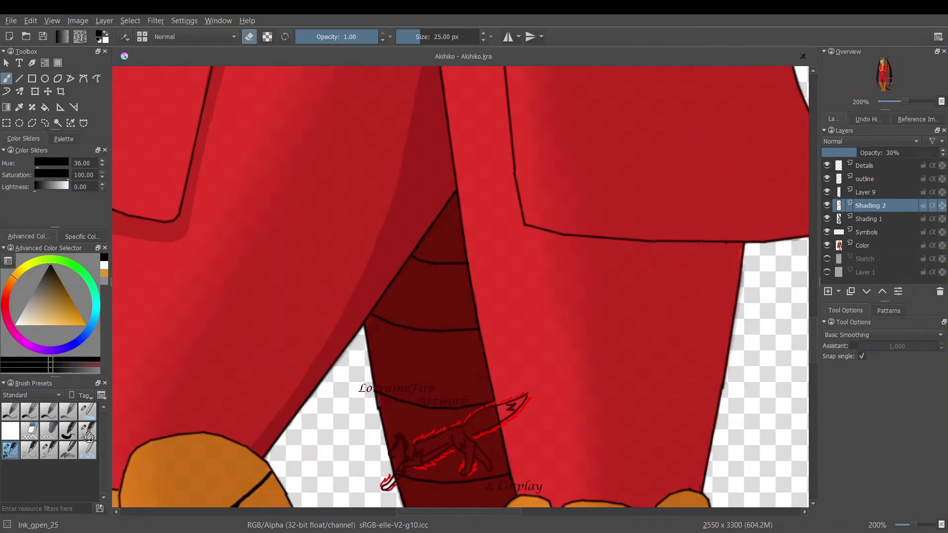
Step: Shade the trouser above the boot flap on Layer 9 and the other leg beneath the coat hem on Shading 2, erasing the overspill
key(Page_Up)
key(e)
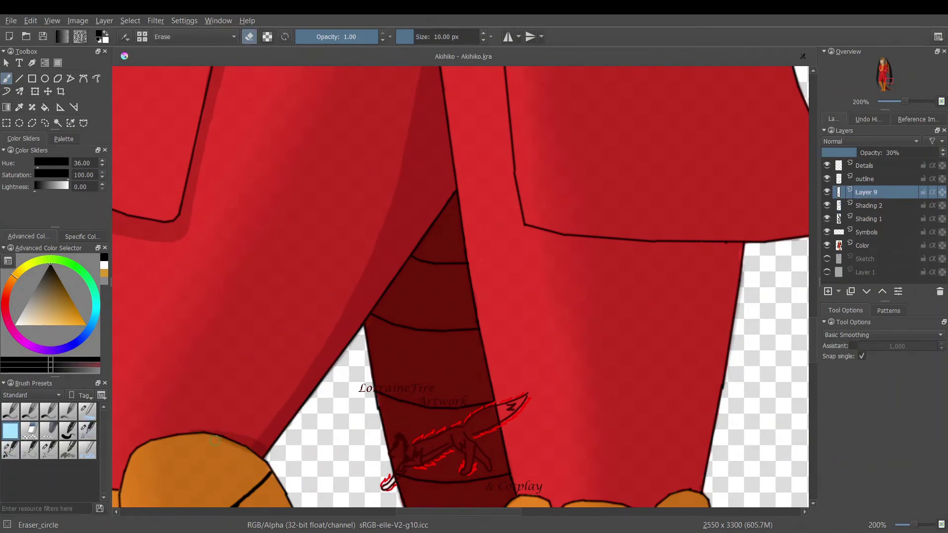
key(Page_Down)
key(e)
mouse_move(518, 230)
mouse_down()
mouse_move(637, 250)
mouse_move(741, 252)
mouse_move(733, 365)
mouse_move(529, 251)
mouse_up()
key(e)
key(Page_Down)
key(Page_Up)
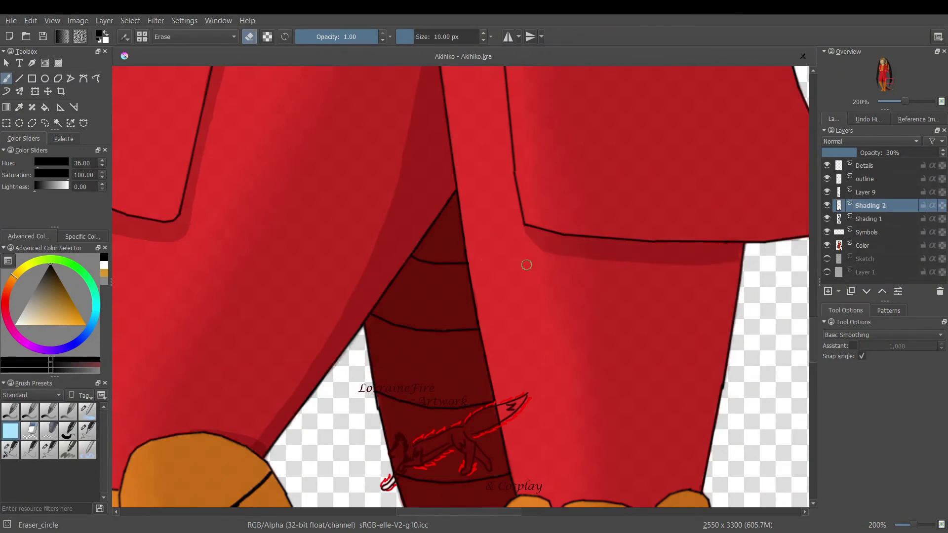
Step: Paint a cast shadow across the upper tail between the legs with the 25 px ink pen and erase it to a diagonal edge
key(e)
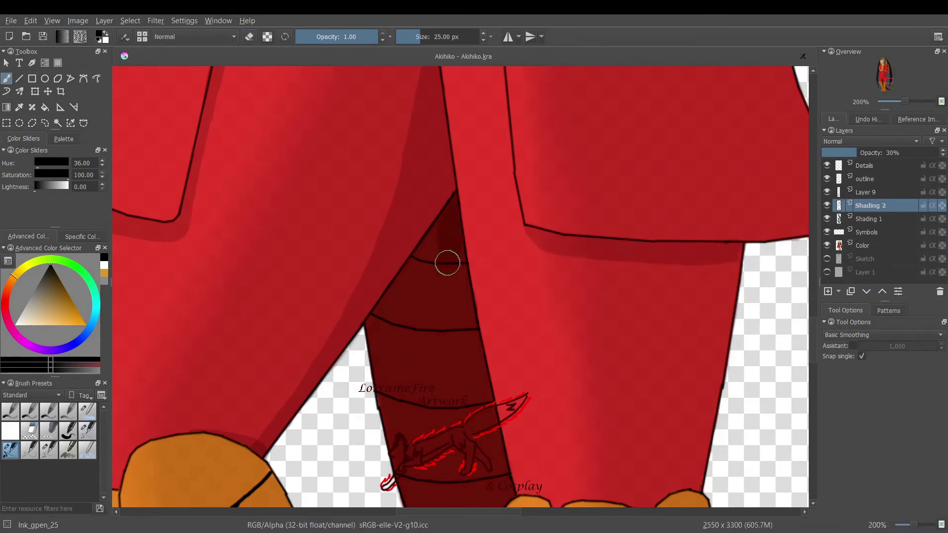
mouse_move(447, 263)
mouse_down()
mouse_move(383, 313)
mouse_move(377, 346)
mouse_up()
key(e)
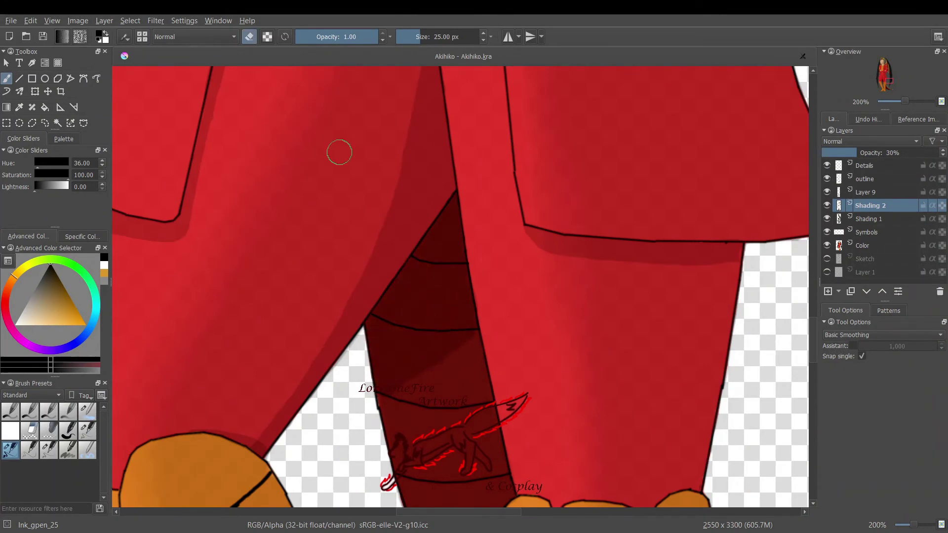
drag(392, 377, 477, 334)
Step: Add a shadow beneath a tail segment line on Layer 9 with the 10 px ink pen
click(879, 193)
click(87, 431)
drag(378, 396, 471, 412)
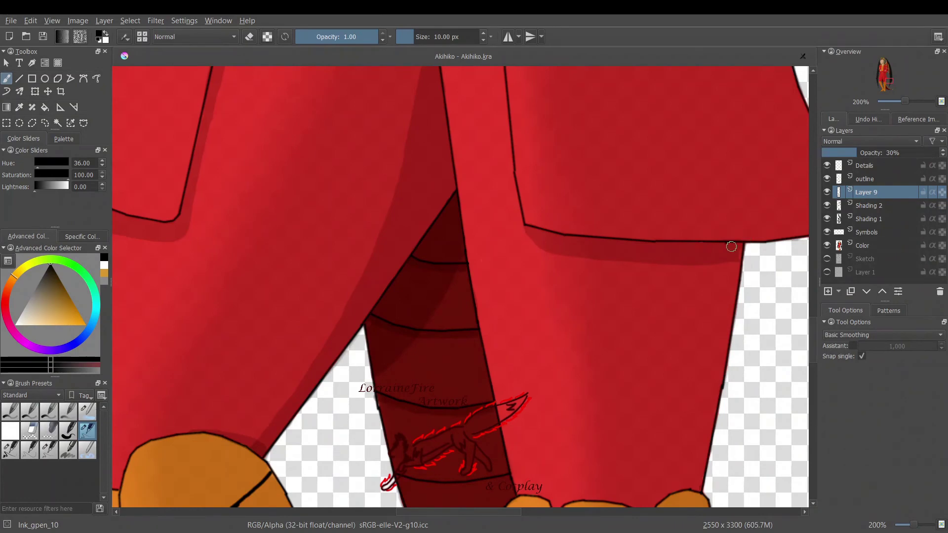
Step: Shade the trouser leg along the upper edge of the outer boot flap on Shading 2 and trim it with the eraser
click(879, 205)
click(879, 219)
click(879, 206)
drag(813, 349, 813, 373)
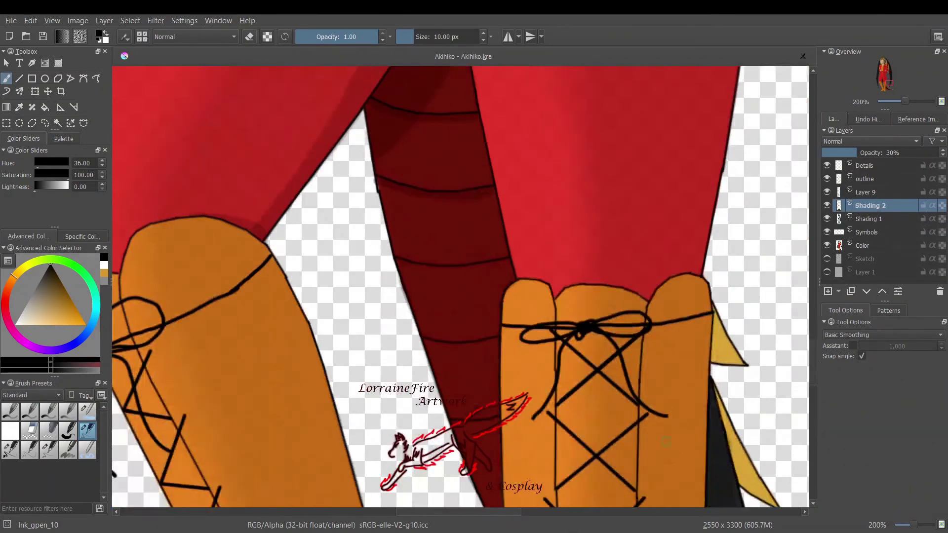
drag(458, 512, 433, 512)
key(e)
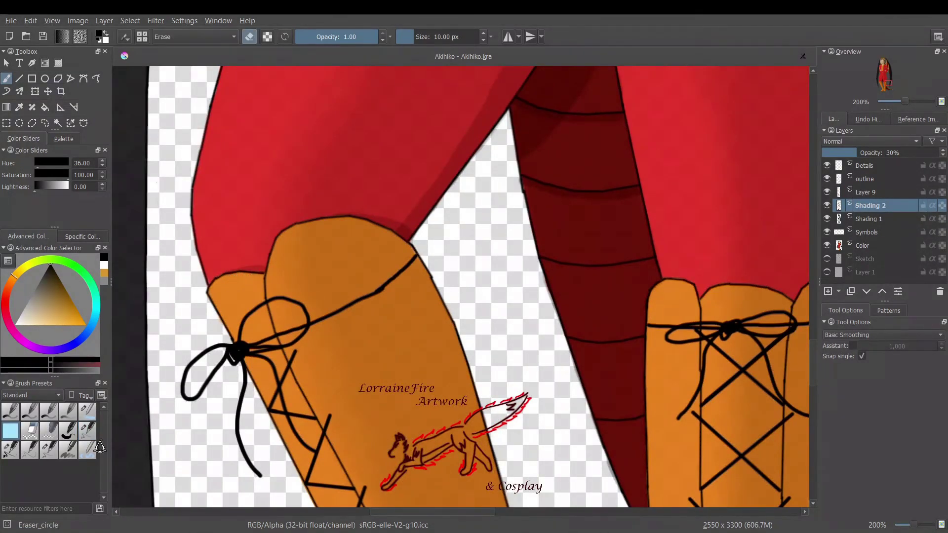
key(e)
Step: Draw straight shadows along the lacing panel edges of both boots with the 10 px ink pen, and activate Layer 9
key(v)
scroll(505, 289, right, 4)
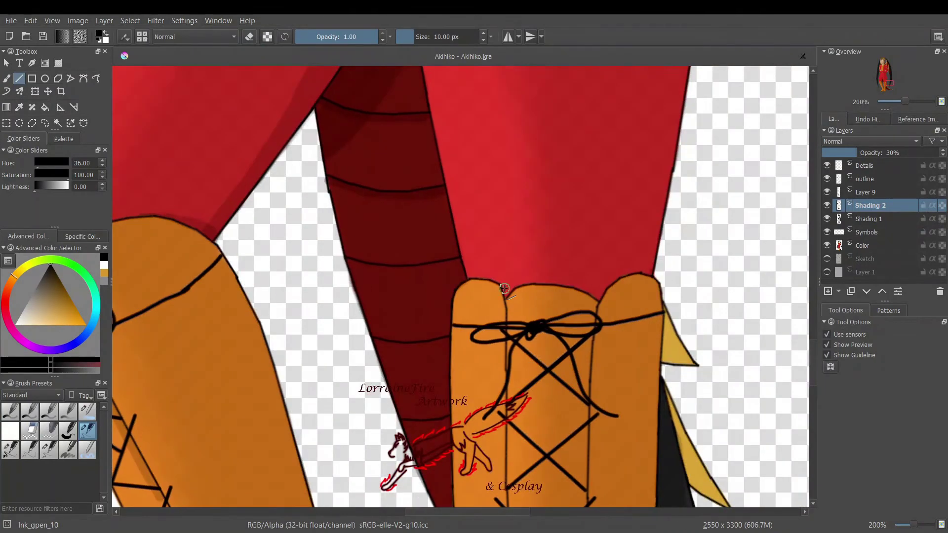
drag(504, 289, 510, 318)
drag(511, 319, 511, 494)
scroll(511, 493, down, 1)
drag(594, 294, 582, 499)
scroll(583, 498, down, 1)
click(879, 192)
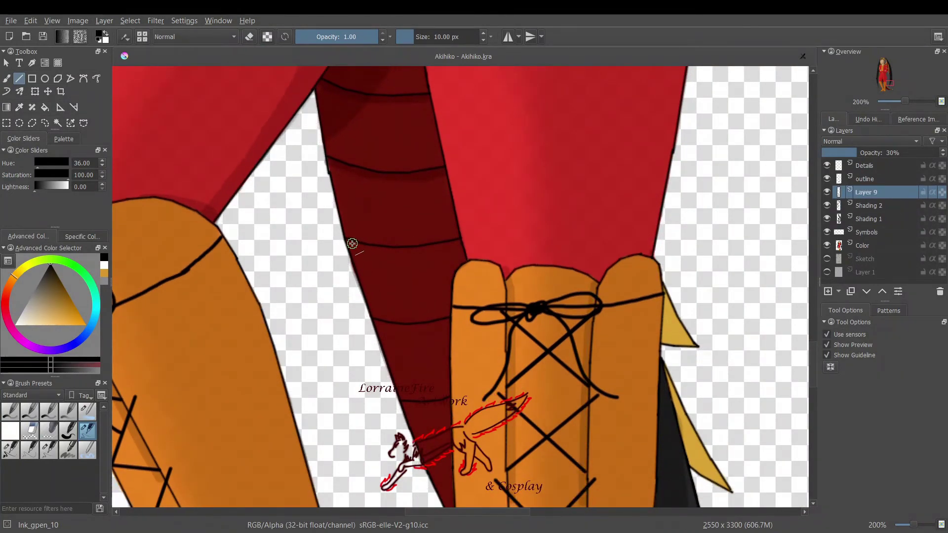
Step: Draw shadows beneath two tail segment lines between the legs on Layer 9 with the 10 px ink pen
drag(352, 244, 390, 252)
drag(390, 252, 458, 242)
drag(379, 324, 420, 327)
drag(421, 327, 445, 324)
drag(814, 360, 814, 368)
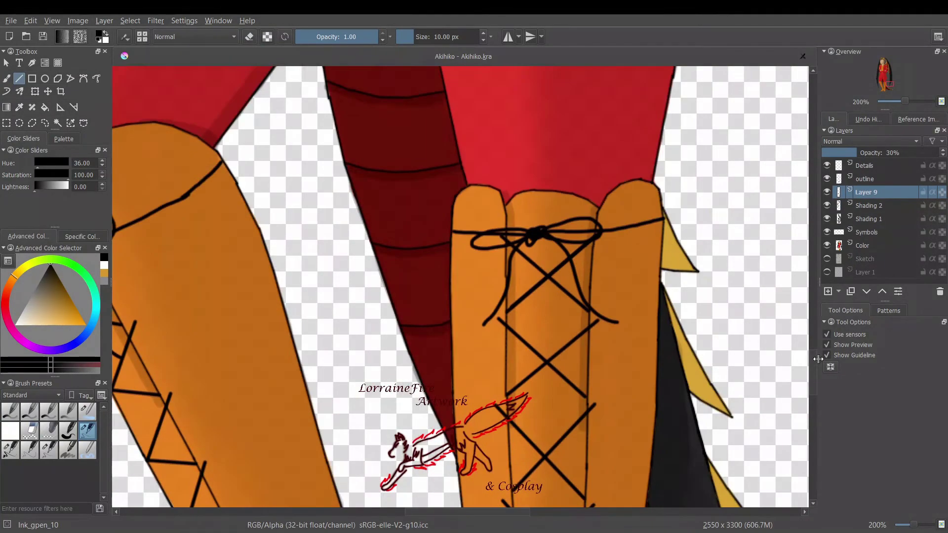
Step: Shade beneath the bow, tie cord and upper laces of the bent-leg boot on Shading 2 with the 10 px ink pen
click(878, 180)
click(49, 450)
key(Page_Down)
key(slash)
click(880, 208)
drag(513, 512, 482, 513)
mouse_move(223, 261)
mouse_down()
mouse_move(362, 198)
mouse_move(394, 167)
mouse_up()
drag(274, 261, 247, 316)
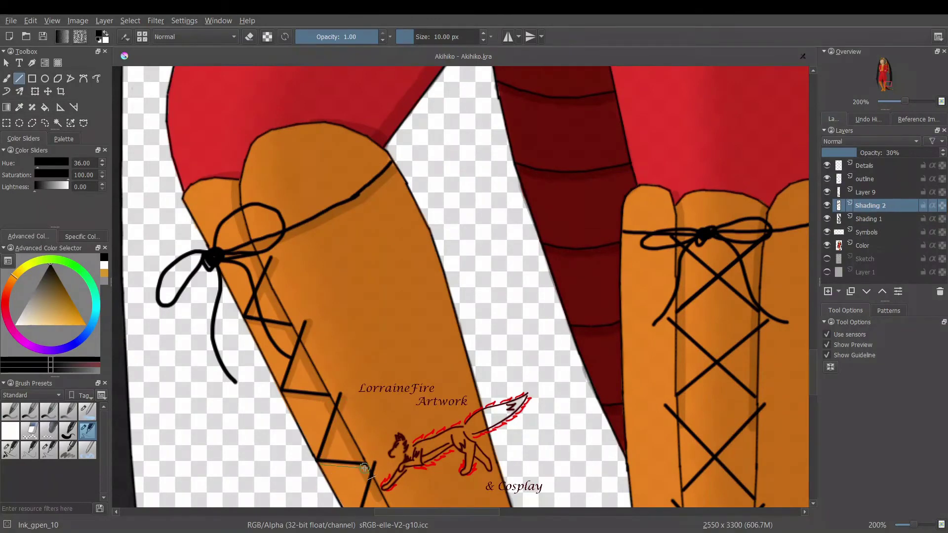
key(b)
drag(274, 233, 284, 269)
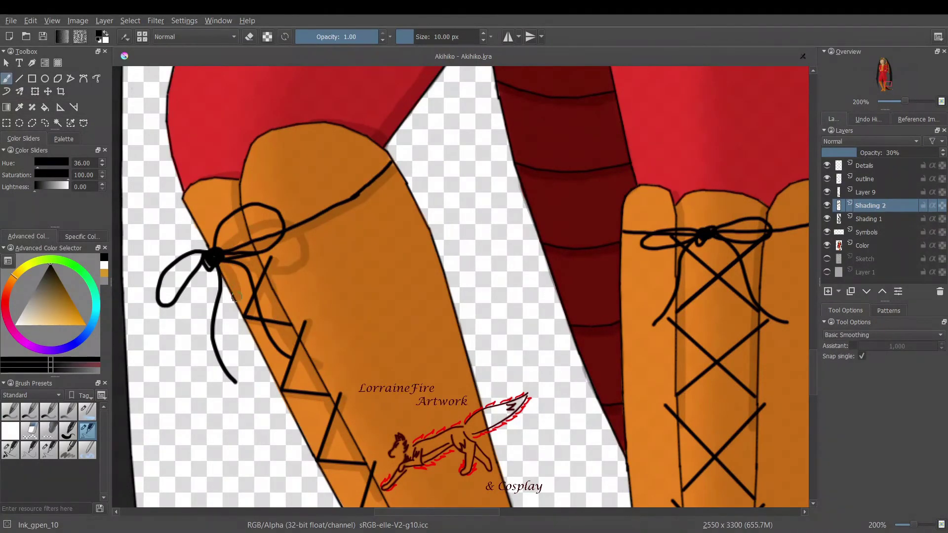
key(e)
Step: Draw straight shadows beneath the tie cord and upper crossed laces of the upright boot with the 10 px ink pen
click(88, 431)
click(19, 78)
mouse_move(752, 427)
mouse_down()
mouse_move(421, 425)
mouse_move(418, 503)
mouse_up()
drag(292, 234, 427, 234)
drag(500, 222, 438, 234)
drag(346, 242, 422, 314)
mouse_move(437, 238)
mouse_down()
mouse_move(353, 316)
mouse_move(420, 398)
mouse_up()
drag(420, 337, 344, 399)
drag(435, 405, 350, 495)
drag(410, 487, 417, 500)
Step: Paint freehand shadows under the upright boot's bow and loose lace ends, and erase the overhang at the boot's outer edge
click(6, 79)
mouse_move(365, 241)
mouse_down()
mouse_move(392, 237)
mouse_move(469, 307)
mouse_up()
drag(363, 241, 346, 256)
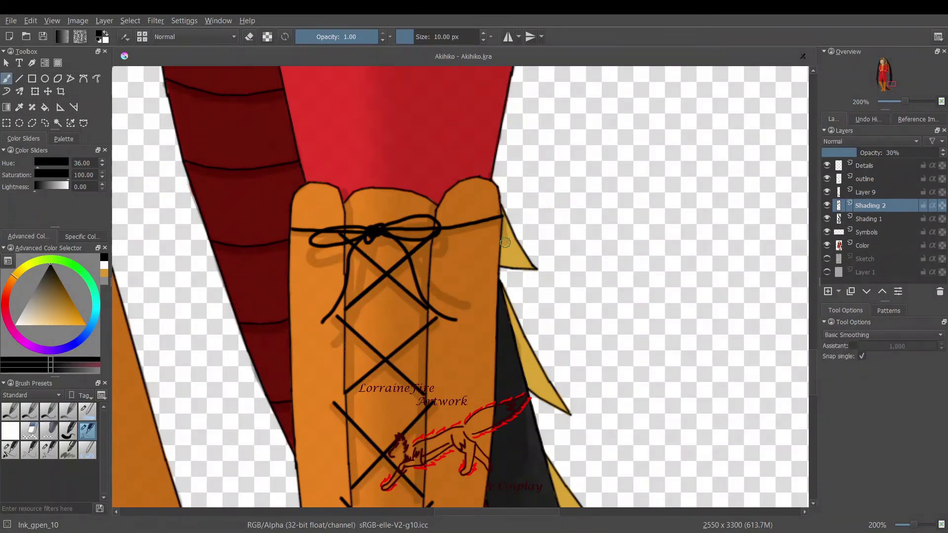
key(e)
drag(507, 212, 498, 228)
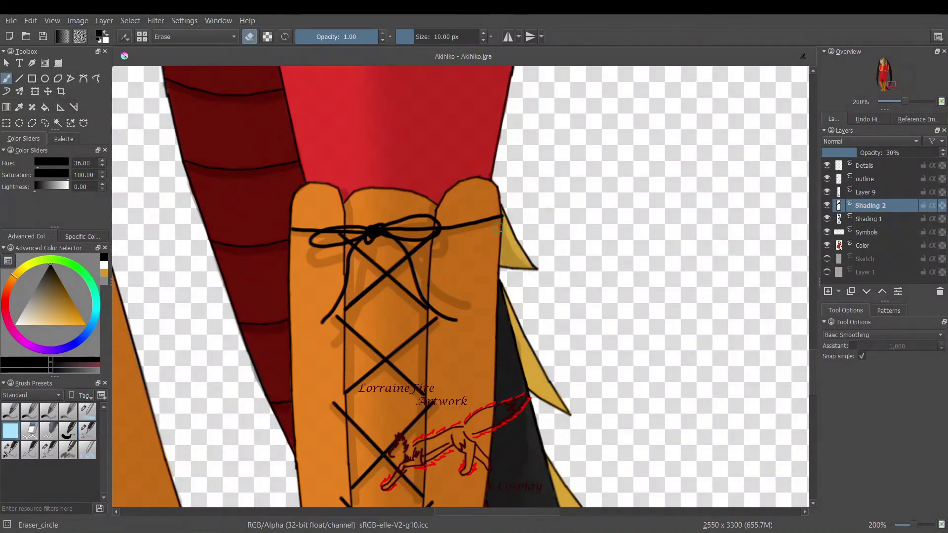
click(865, 220)
click(867, 206)
Step: Draw straight shadows along the lower shaft laces of the bent-leg boot on Shading 2 with the 10 px ink pen
drag(812, 370, 826, 411)
drag(484, 512, 442, 528)
drag(814, 401, 817, 394)
click(87, 431)
click(20, 79)
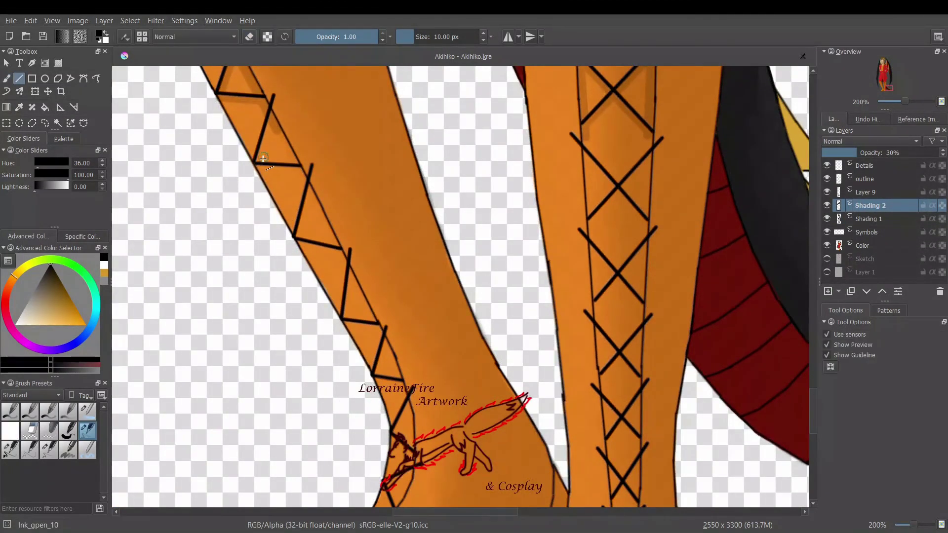
drag(263, 159, 274, 101)
drag(277, 131, 337, 246)
drag(347, 259, 374, 323)
drag(384, 339, 411, 453)
drag(411, 471, 393, 502)
drag(302, 237, 314, 171)
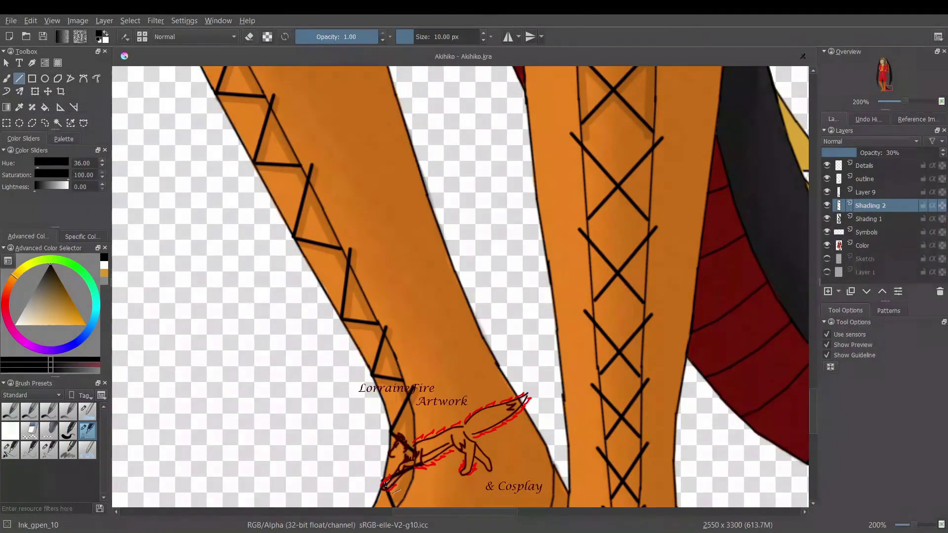
Step: Shade the laces over the instep and the sole and heel seam of the bent-leg boot
scroll(386, 485, down, 10)
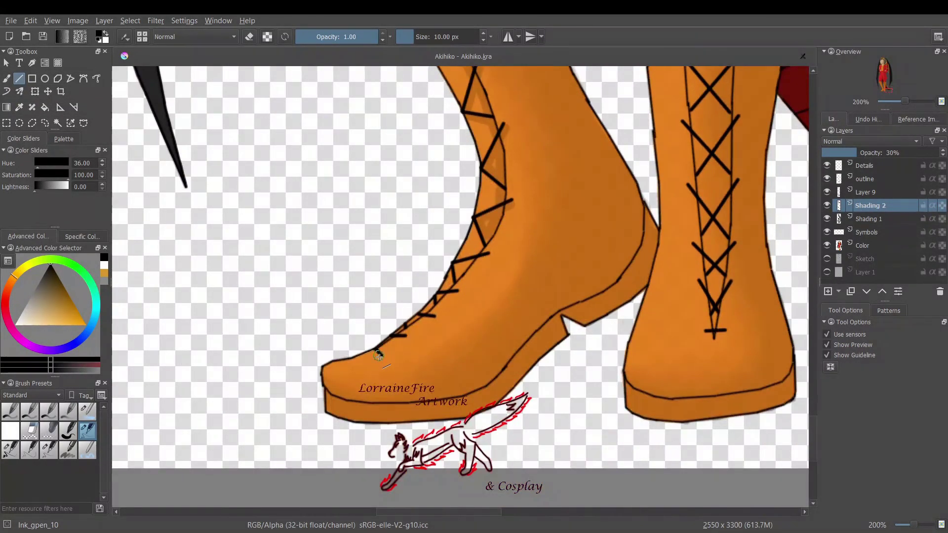
drag(487, 238, 457, 267)
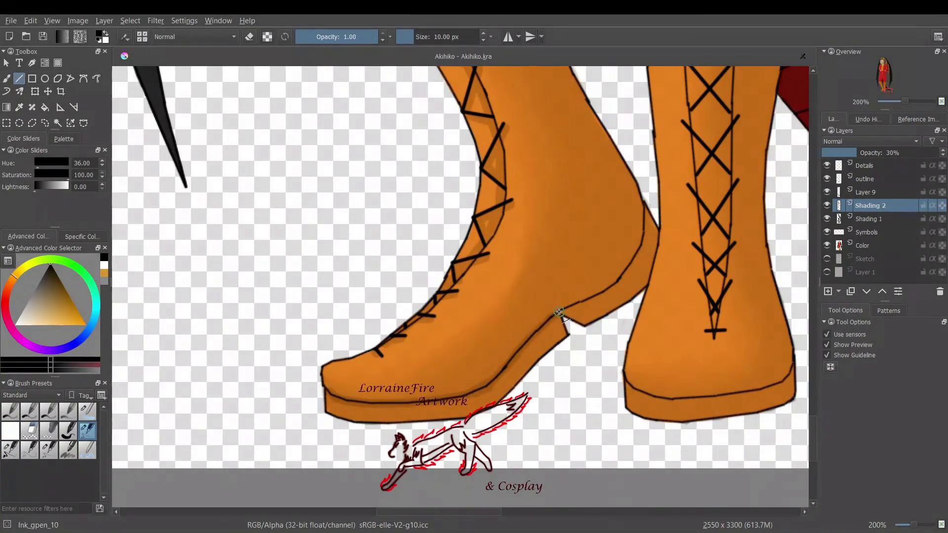
drag(627, 267, 644, 203)
Step: Shade the upright boot's sole seam, the lower lacing panel edges and the crossed laces near the ankle
drag(431, 513, 493, 513)
mouse_move(285, 374)
mouse_down()
mouse_move(301, 386)
mouse_move(419, 389)
mouse_move(451, 370)
mouse_up()
drag(375, 312, 357, 129)
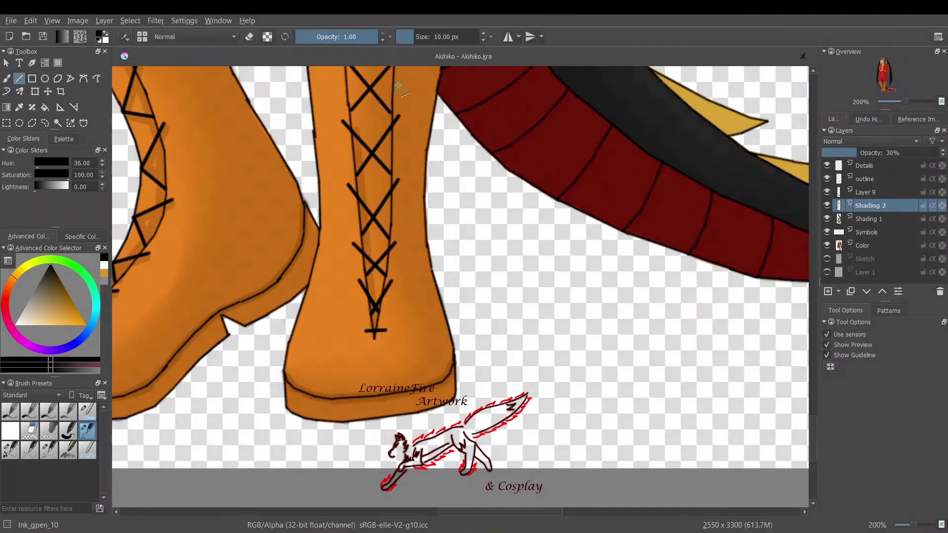
drag(391, 75, 376, 312)
drag(356, 124, 349, 68)
drag(393, 129, 399, 122)
mouse_move(349, 190)
mouse_down()
mouse_move(376, 225)
mouse_move(399, 187)
mouse_up()
mouse_move(353, 247)
mouse_down()
mouse_move(384, 278)
mouse_move(397, 245)
mouse_up()
drag(375, 314, 393, 285)
drag(367, 335, 386, 333)
Step: Draw straight shadows along the lacing panel edges and crossed laces in the middle of the upright boot's shaft
mouse_move(813, 441)
mouse_down()
mouse_move(817, 400)
mouse_move(816, 408)
mouse_up()
drag(337, 195, 349, 357)
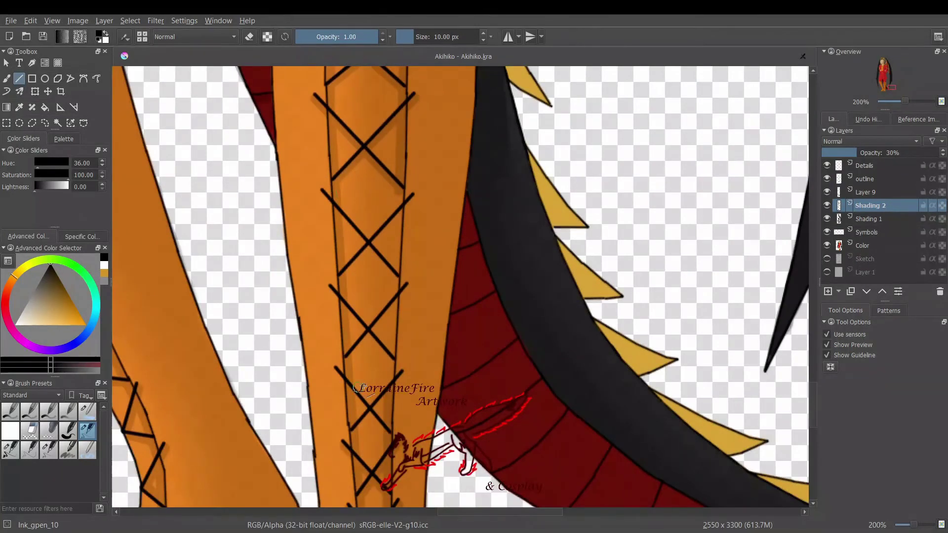
drag(402, 196, 390, 387)
drag(340, 276, 402, 206)
drag(334, 205, 394, 279)
drag(348, 358, 407, 288)
drag(339, 298, 392, 359)
drag(353, 430, 403, 377)
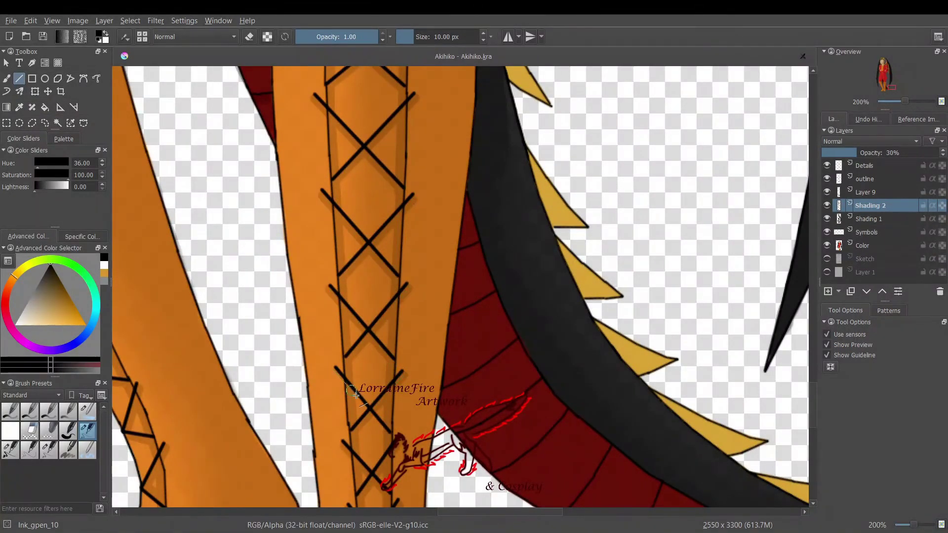
drag(338, 374, 390, 435)
Step: Paint the upright boot's cast shadow along the adjoining tail on Shading 2 with the 25 px ink pen and trim it
drag(439, 513, 490, 520)
click(867, 193)
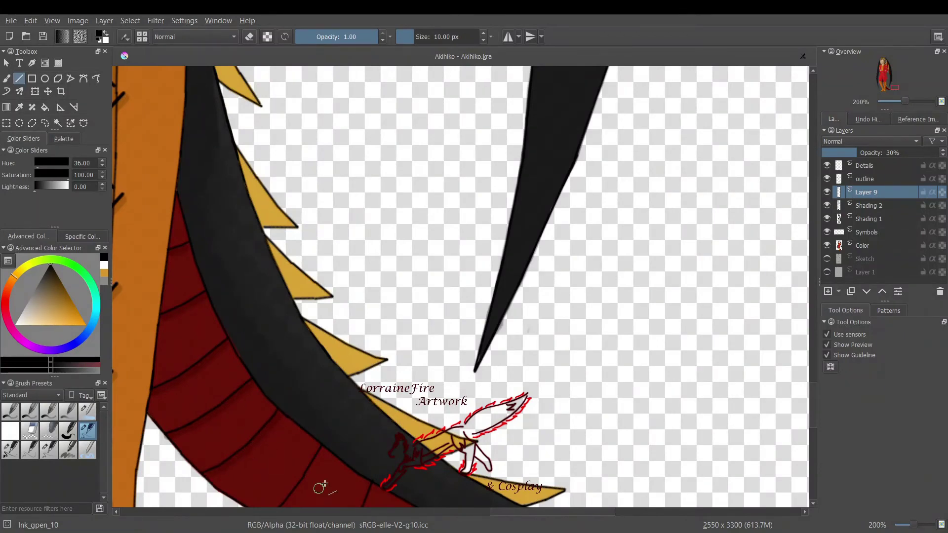
key(Page_Down)
click(10, 451)
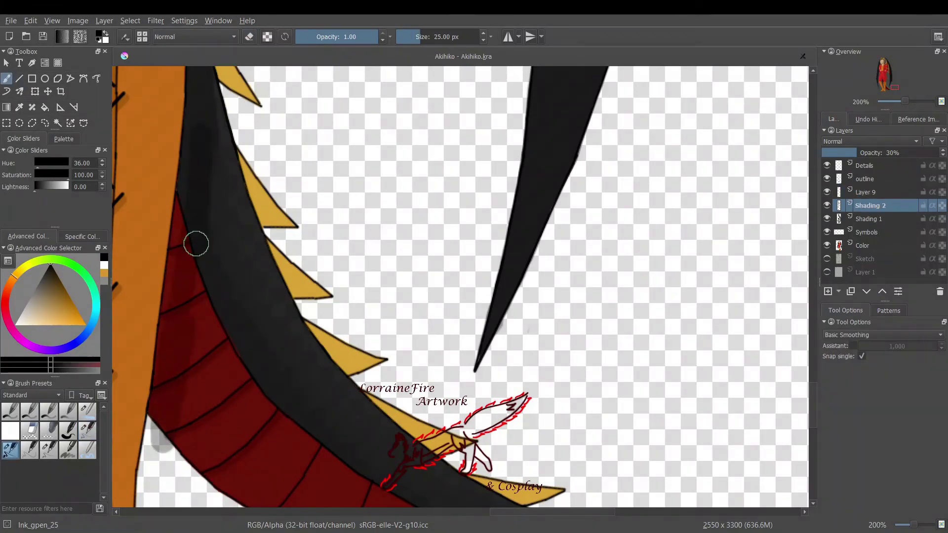
key(e)
key(e)
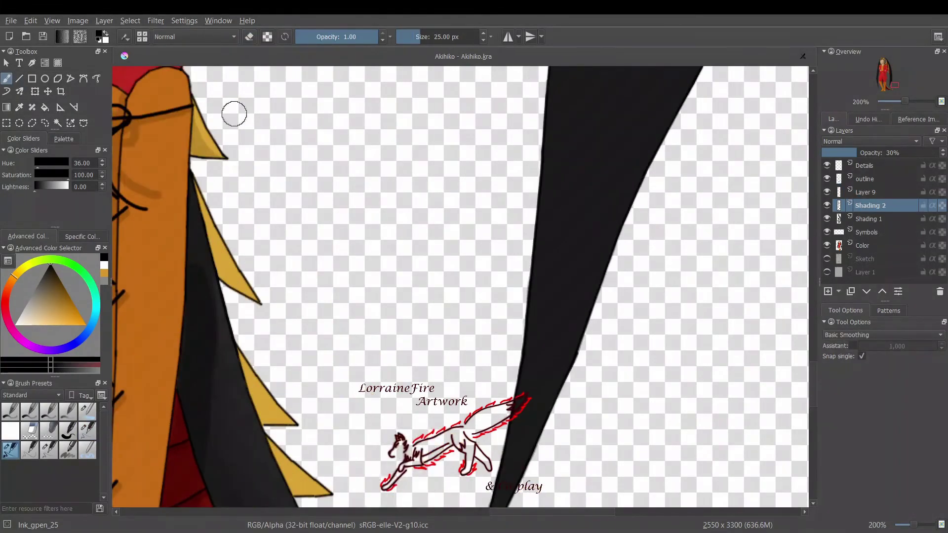
Step: Shade the tail spikes beside the upright boot with the 10 px ink pen and erase the shadows to clean edges
click(87, 431)
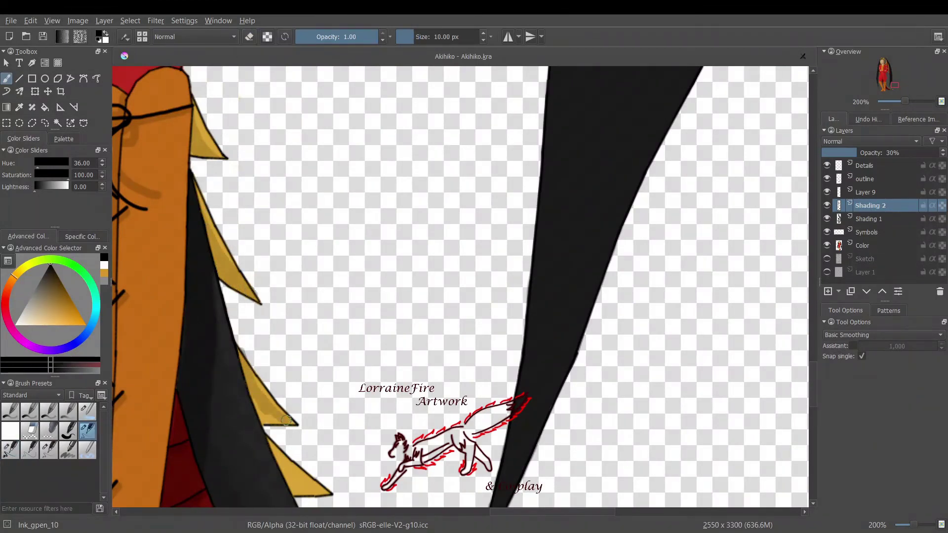
key(e)
drag(254, 288, 209, 220)
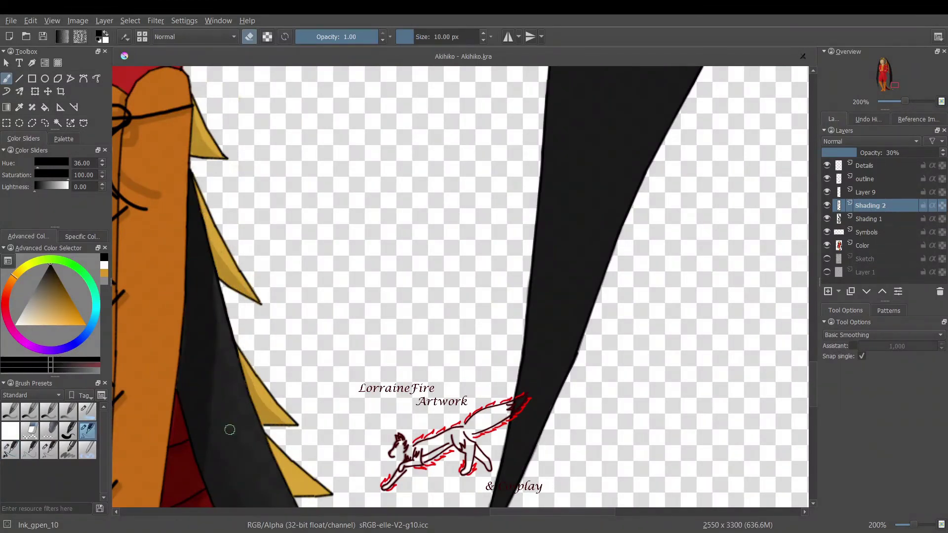
key(e)
drag(246, 376, 290, 429)
key(e)
drag(240, 354, 285, 419)
key(e)
mouse_move(244, 382)
mouse_down()
mouse_move(263, 401)
mouse_move(250, 390)
mouse_up()
key(e)
Step: Shade the next three spikes along the middle of the tail and erase the excess along their upper edges
drag(813, 385, 812, 421)
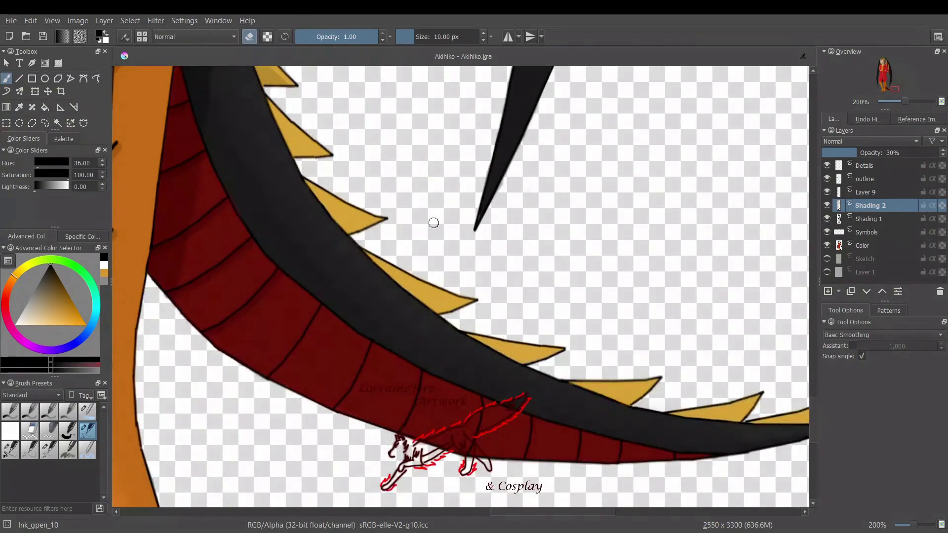
key(e)
mouse_move(268, 98)
mouse_down()
mouse_move(384, 222)
mouse_move(355, 229)
mouse_up()
drag(367, 254, 469, 301)
key(e)
mouse_move(271, 101)
mouse_down()
mouse_move(334, 154)
mouse_move(318, 188)
mouse_move(481, 247)
mouse_move(380, 256)
mouse_move(469, 299)
mouse_up()
Step: Shade the last four spikes toward the tail tip and erase the excess along their edges
drag(498, 513, 519, 522)
key(e)
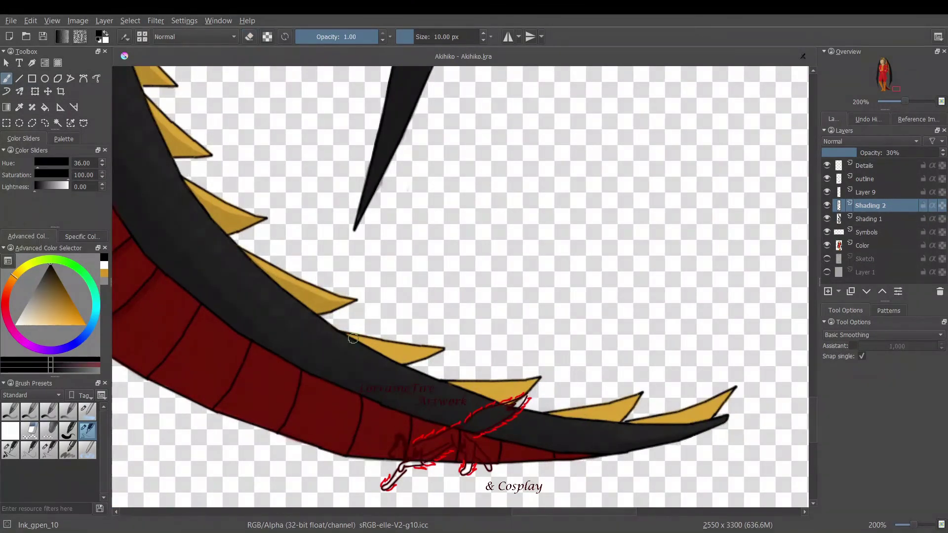
drag(350, 337, 426, 351)
mouse_move(456, 380)
mouse_down()
mouse_move(517, 390)
mouse_move(472, 388)
mouse_up()
mouse_move(554, 414)
mouse_down()
mouse_move(611, 416)
mouse_move(637, 398)
mouse_up()
mouse_move(636, 418)
mouse_down()
mouse_move(703, 413)
mouse_move(729, 395)
mouse_up()
key(e)
drag(457, 381, 538, 383)
key(e)
key(e)
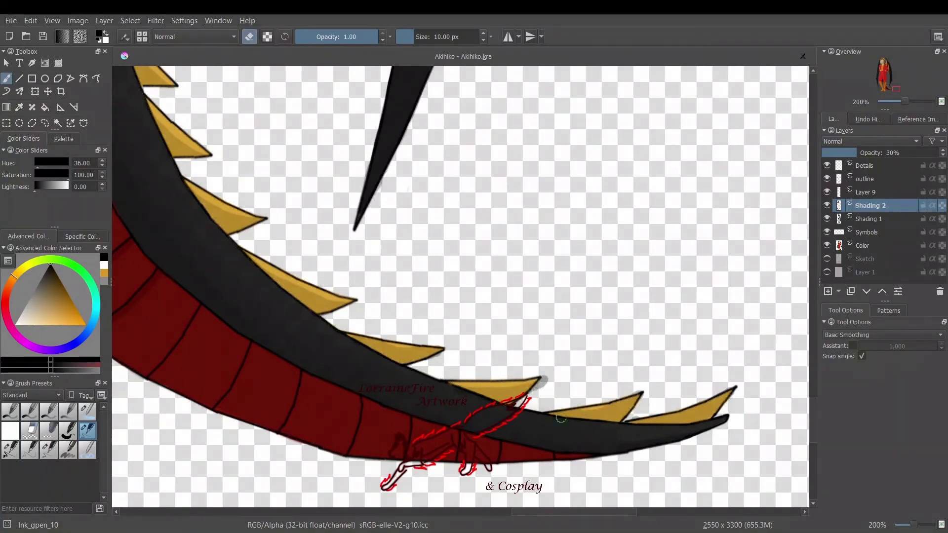
drag(349, 335, 440, 347)
mouse_move(555, 413)
mouse_down()
mouse_move(653, 385)
mouse_move(638, 418)
mouse_move(708, 401)
mouse_move(716, 419)
mouse_up()
Step: Draw shadows along the segment lines of the lower tail on Layer 9 with the 10 px ink pen
key(Page_Up)
key(e)
drag(153, 376, 202, 312)
drag(220, 405, 254, 347)
drag(355, 440, 363, 406)
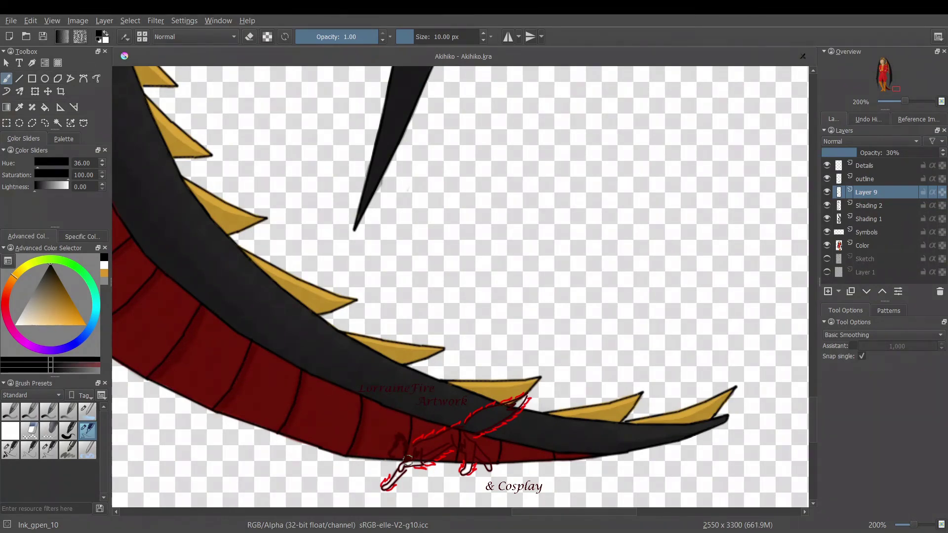
drag(411, 452, 415, 421)
drag(461, 456, 464, 437)
drag(502, 462, 504, 451)
Step: Shade around the front-facing lower coat pocket and beneath its flap on Shading 2, and switch to the 5 px precision ink pen
key(ctrl+minus)
key(ctrl+minus)
key(ctrl+minus)
key(ctrl+minus)
key(ctrl+minus)
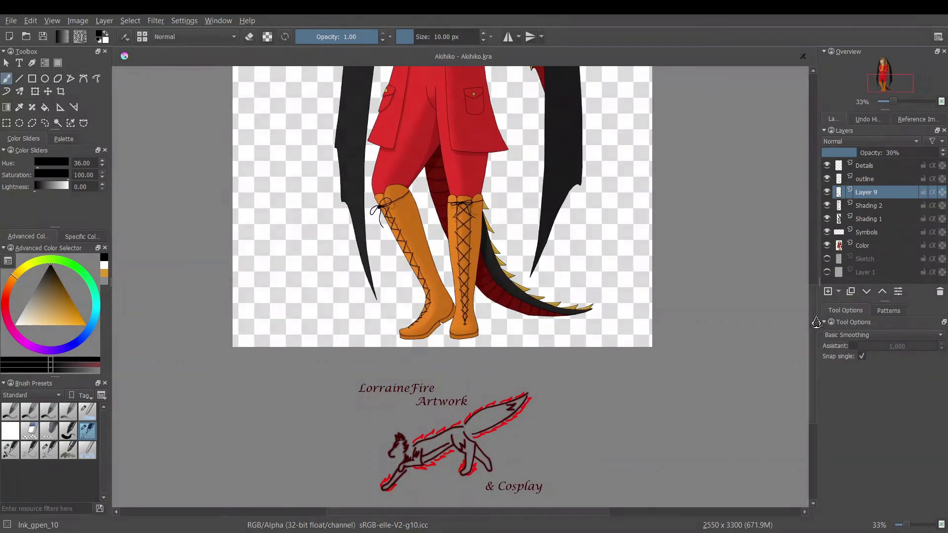
key(minus)
key(ctrl+plus)
key(ctrl+plus)
key(ctrl+plus)
key(ctrl+plus)
key(ctrl+plus)
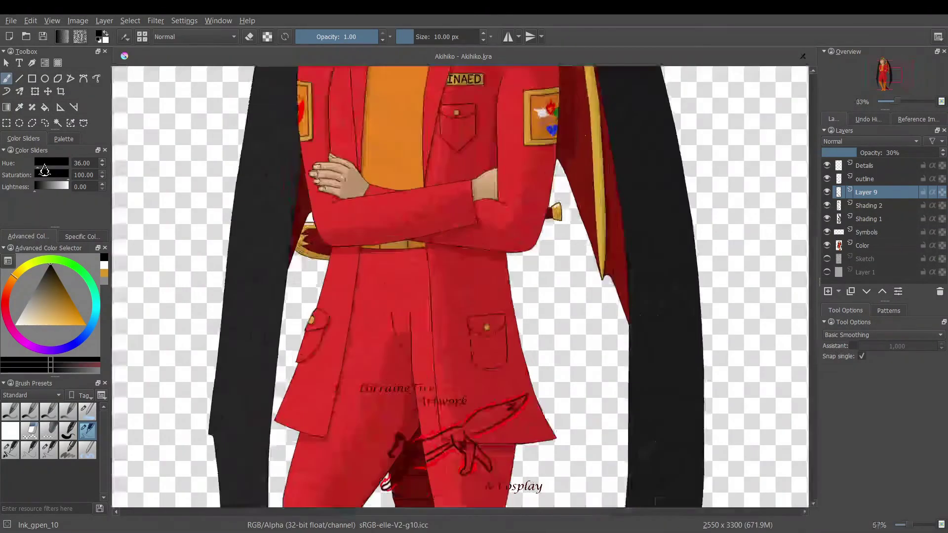
key(Down)
key(Down)
key(Down)
key(ctrl+plus)
click(870, 205)
key(ctrl+plus)
key(Right)
key(Right)
key(Right)
key(Right)
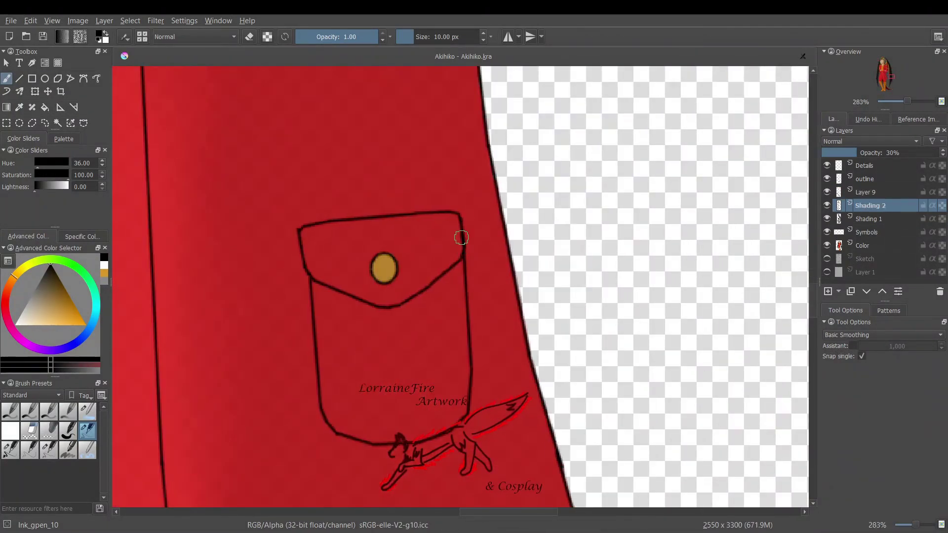
mouse_move(464, 218)
mouse_down()
mouse_move(472, 355)
mouse_move(464, 429)
mouse_move(326, 435)
mouse_up()
mouse_move(309, 285)
mouse_down()
mouse_move(390, 311)
mouse_move(463, 261)
mouse_up()
key(slash)
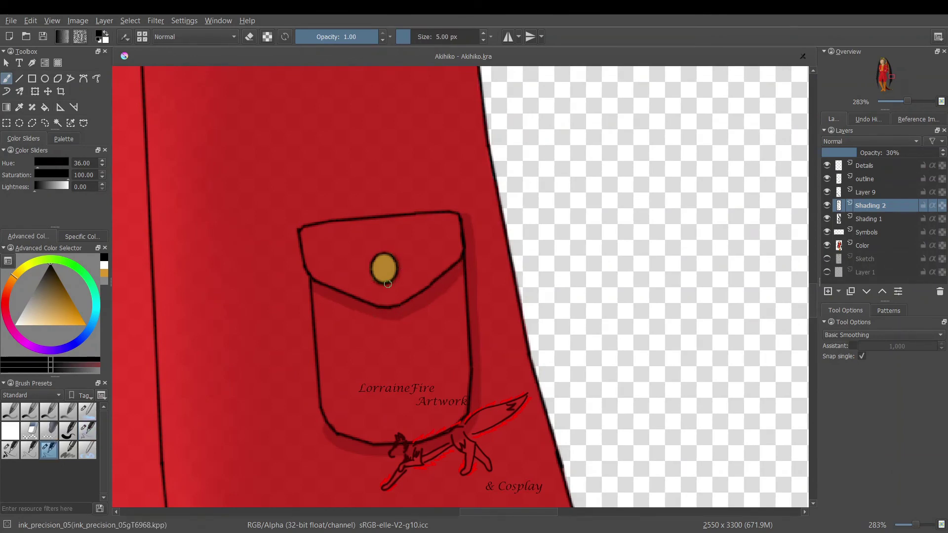
Step: Save the shaded character drawing
key(minus)
key(minus)
key(minus)
key(minus)
key(minus)
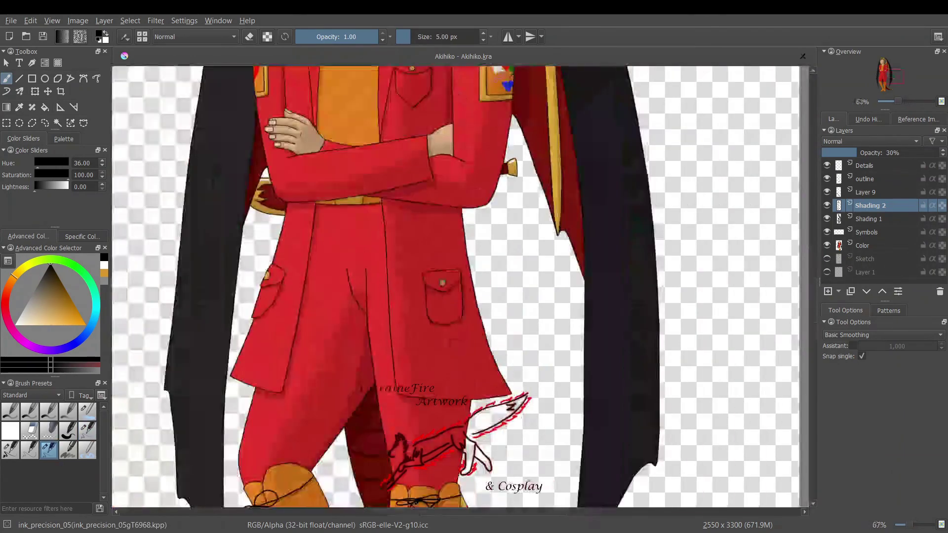
key(minus)
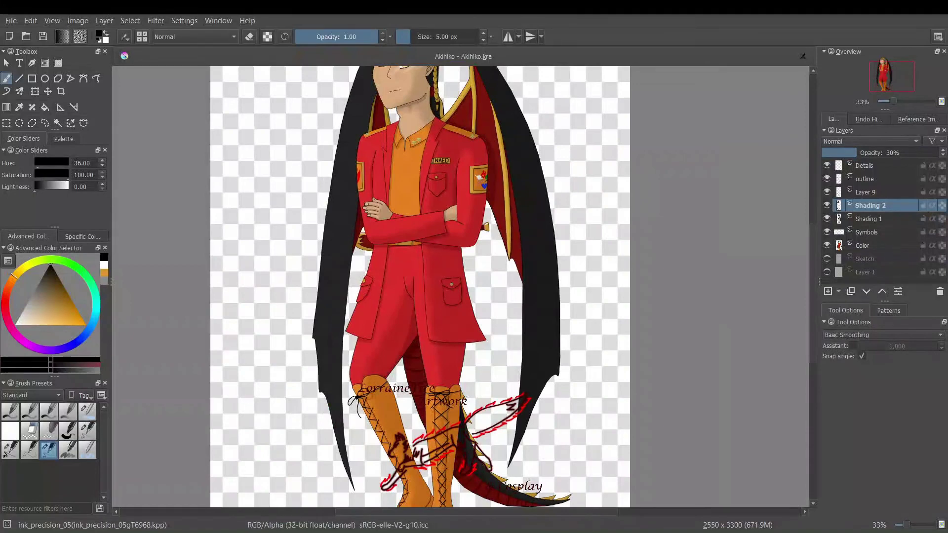
key(minus)
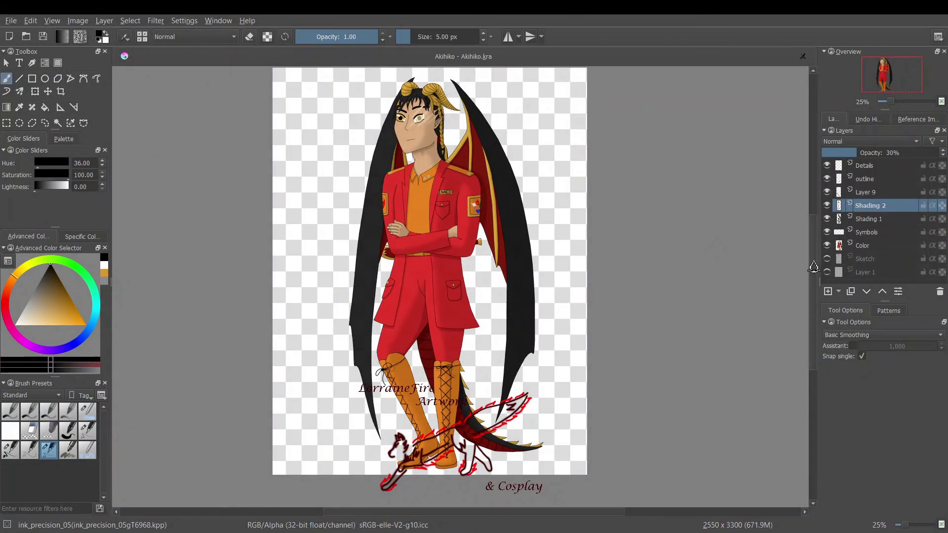
scroll(814, 264, up, 1)
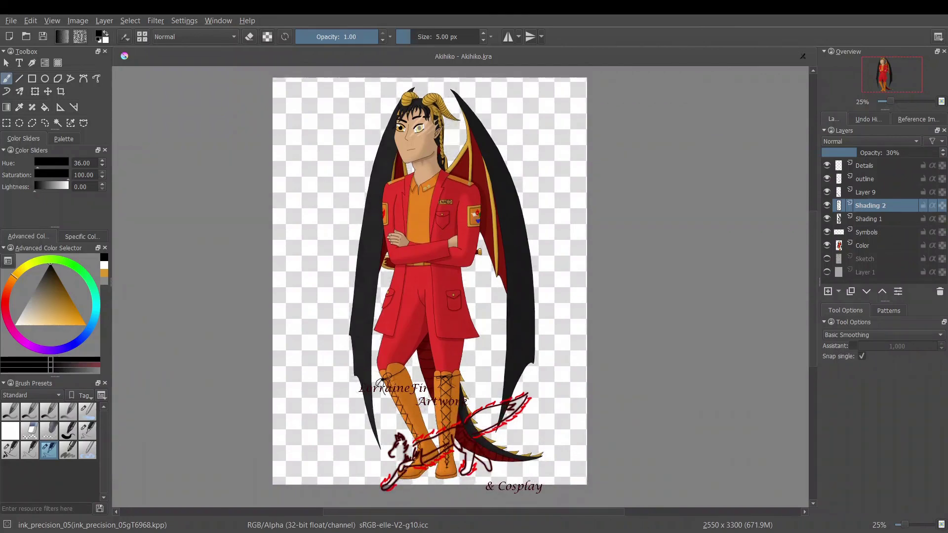
drag(461, 513, 449, 512)
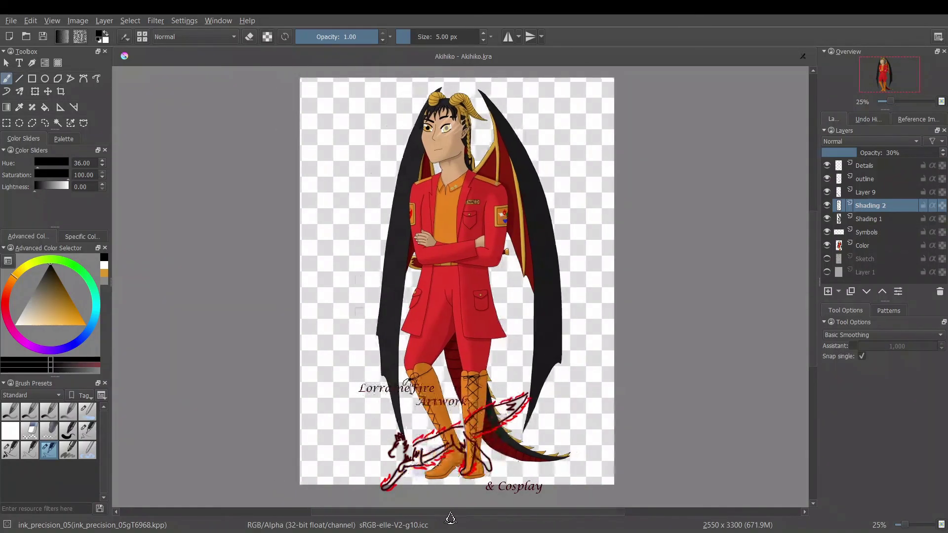
click(43, 38)
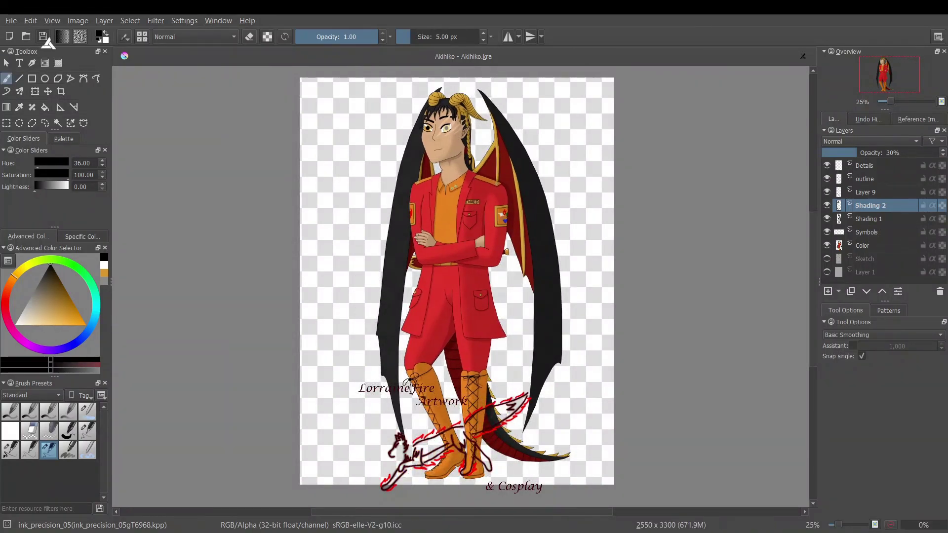